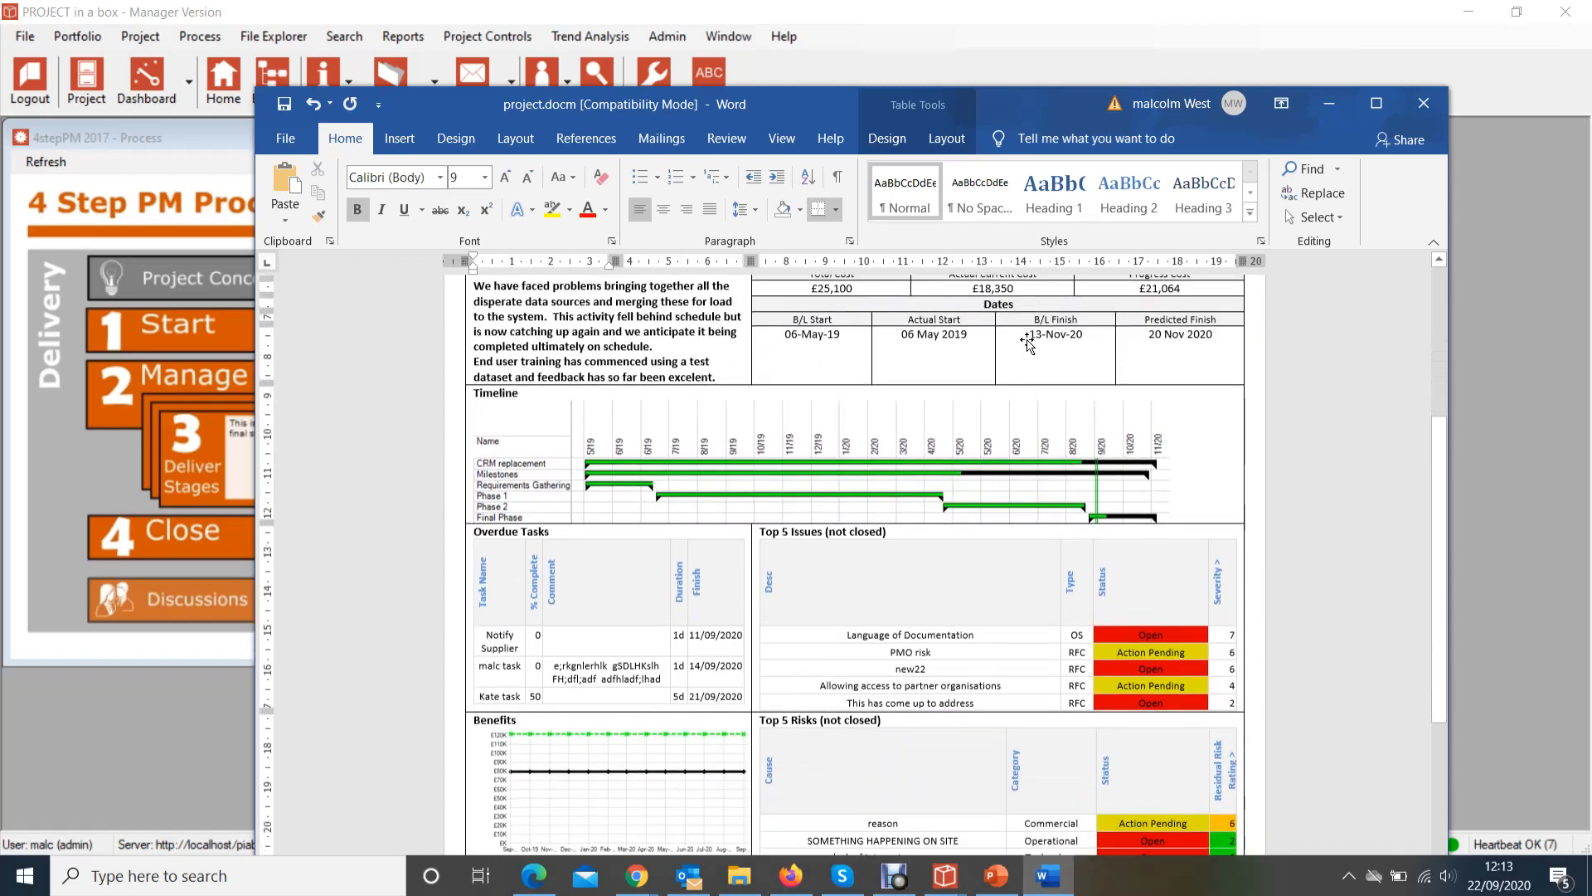
Discard the one-page report without saving and run the Project Weekly Review report for CRM update
scroll(1026, 340, up, 9)
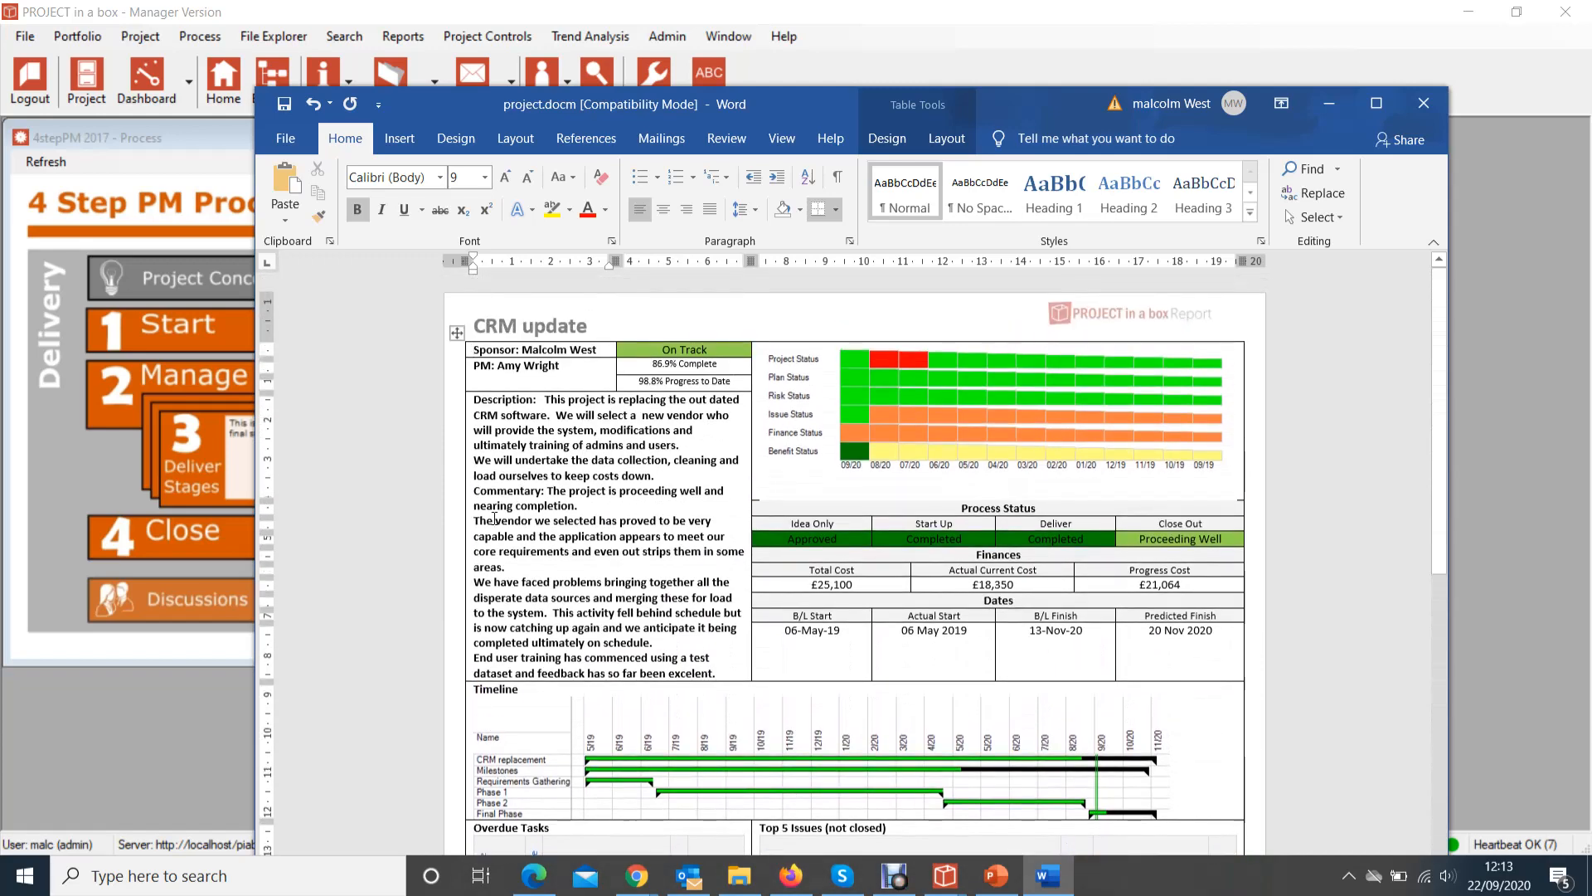
scroll(538, 582, down, 8)
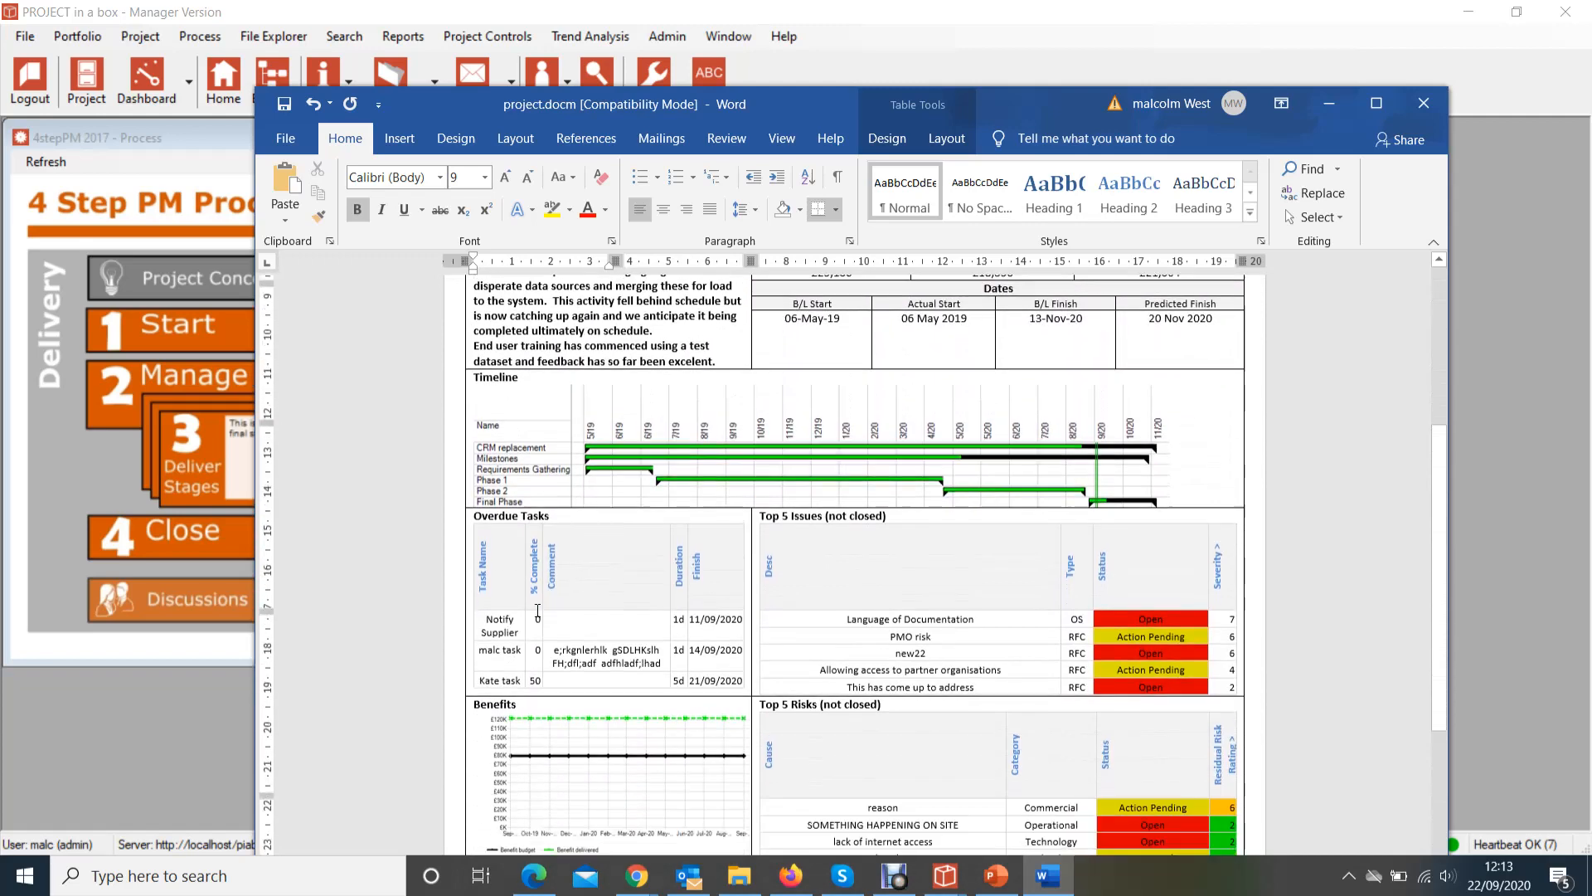
scroll(538, 610, down, 3)
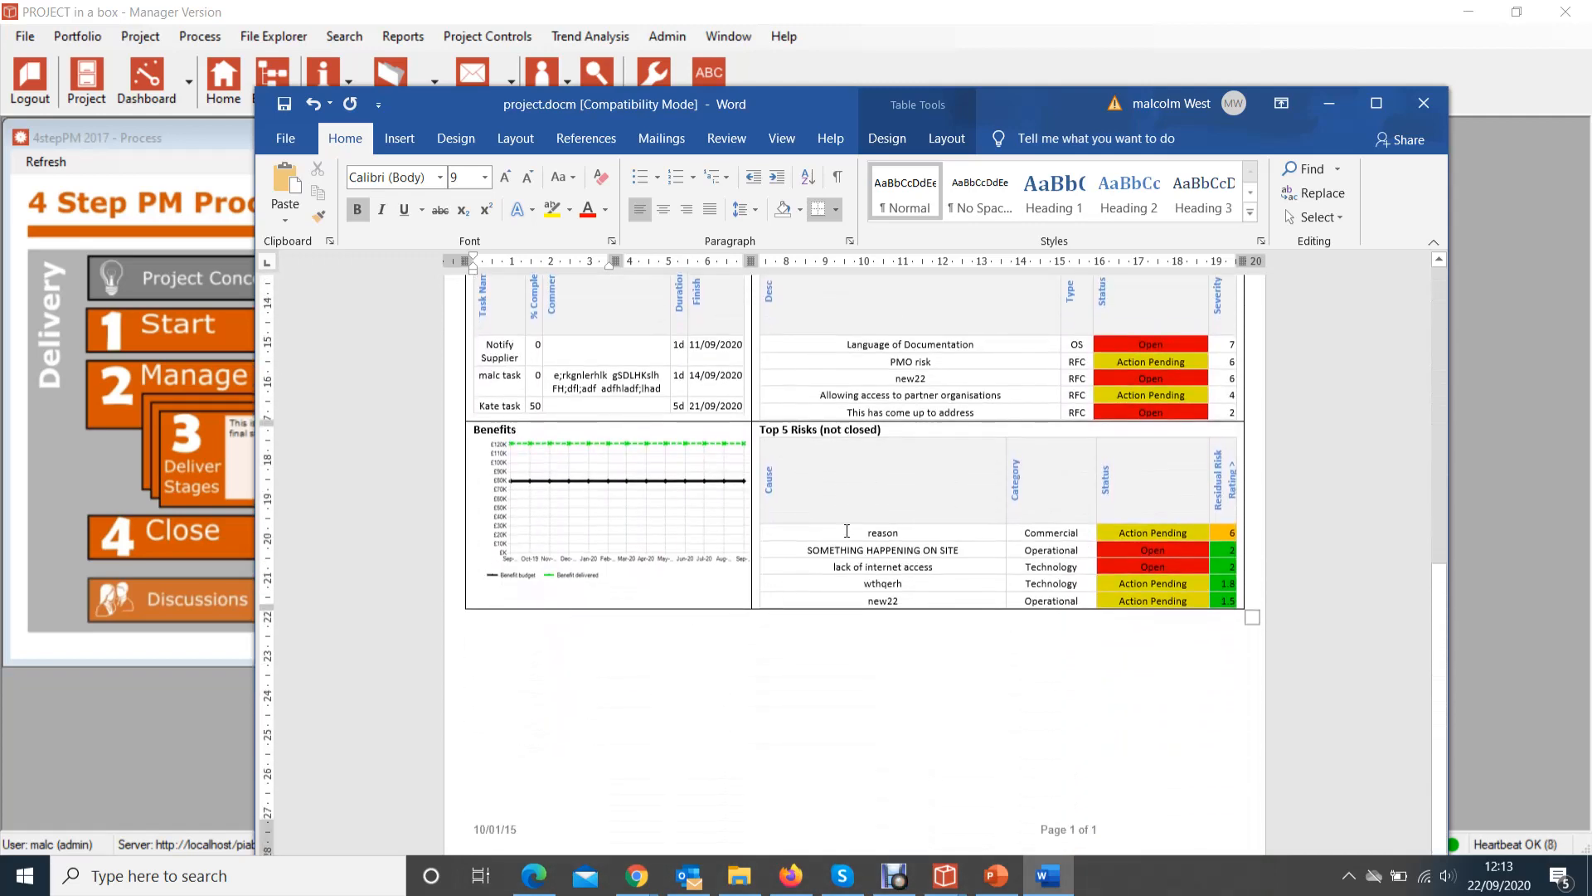
scroll(618, 630, up, 4)
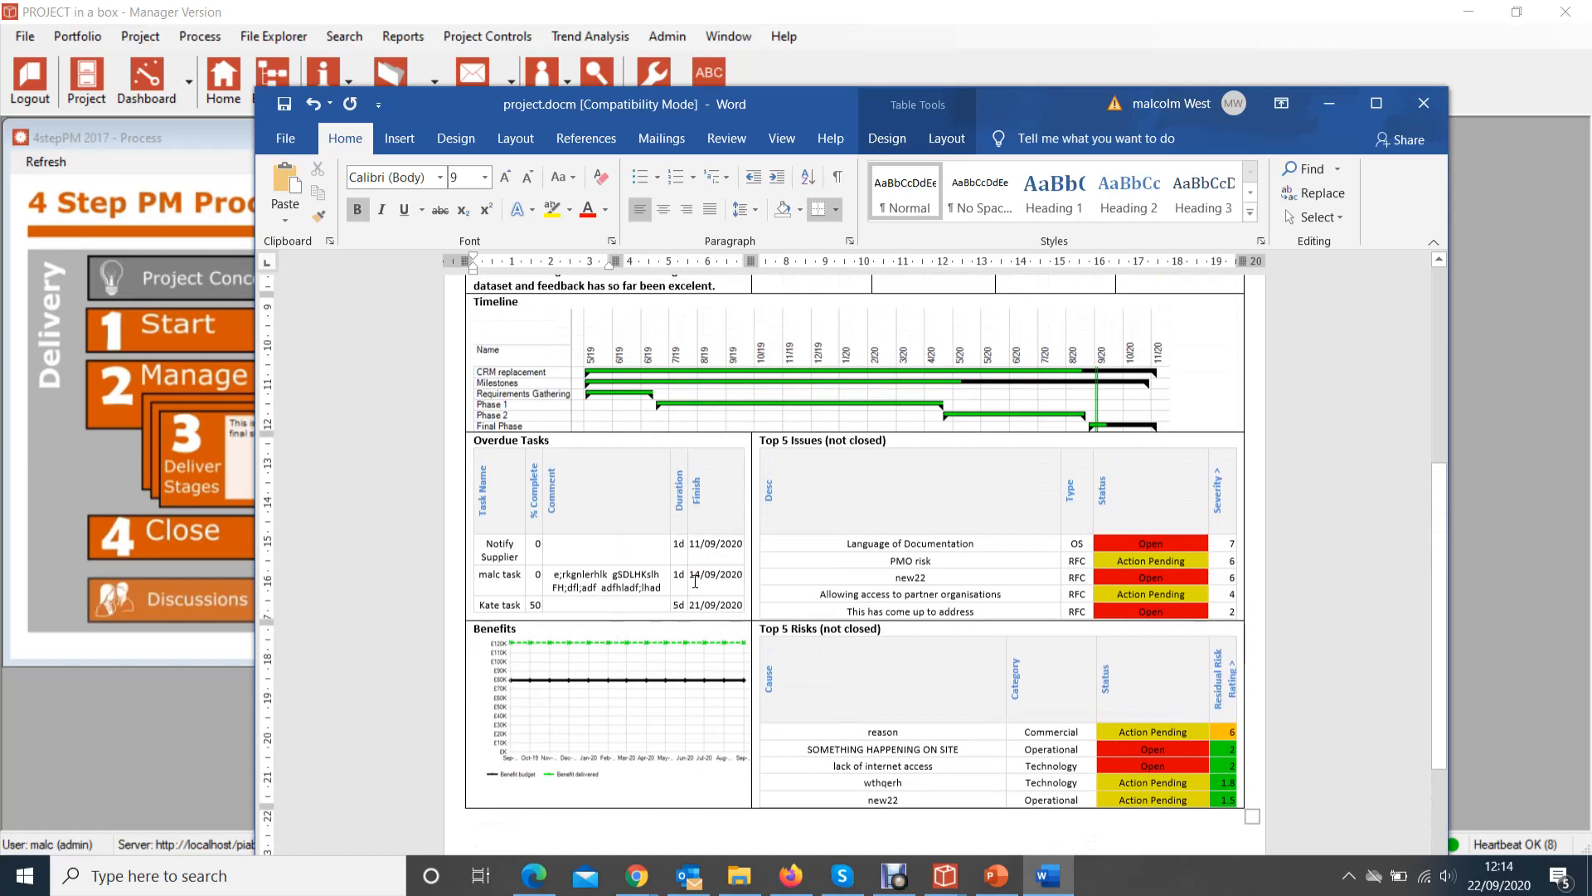
scroll(695, 582, up, 6)
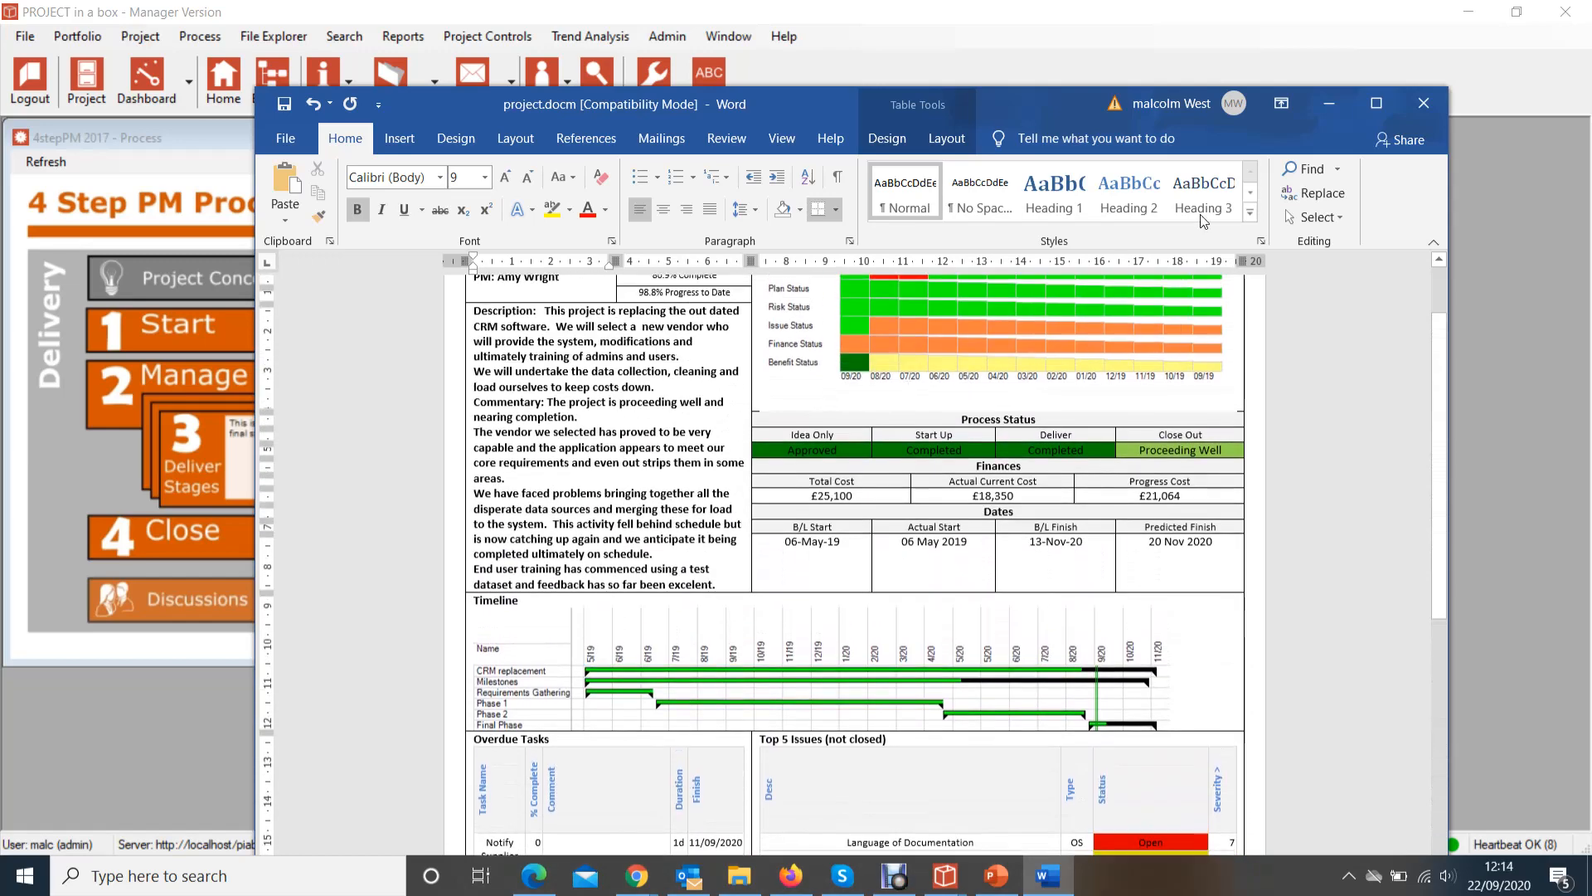
click(1429, 106)
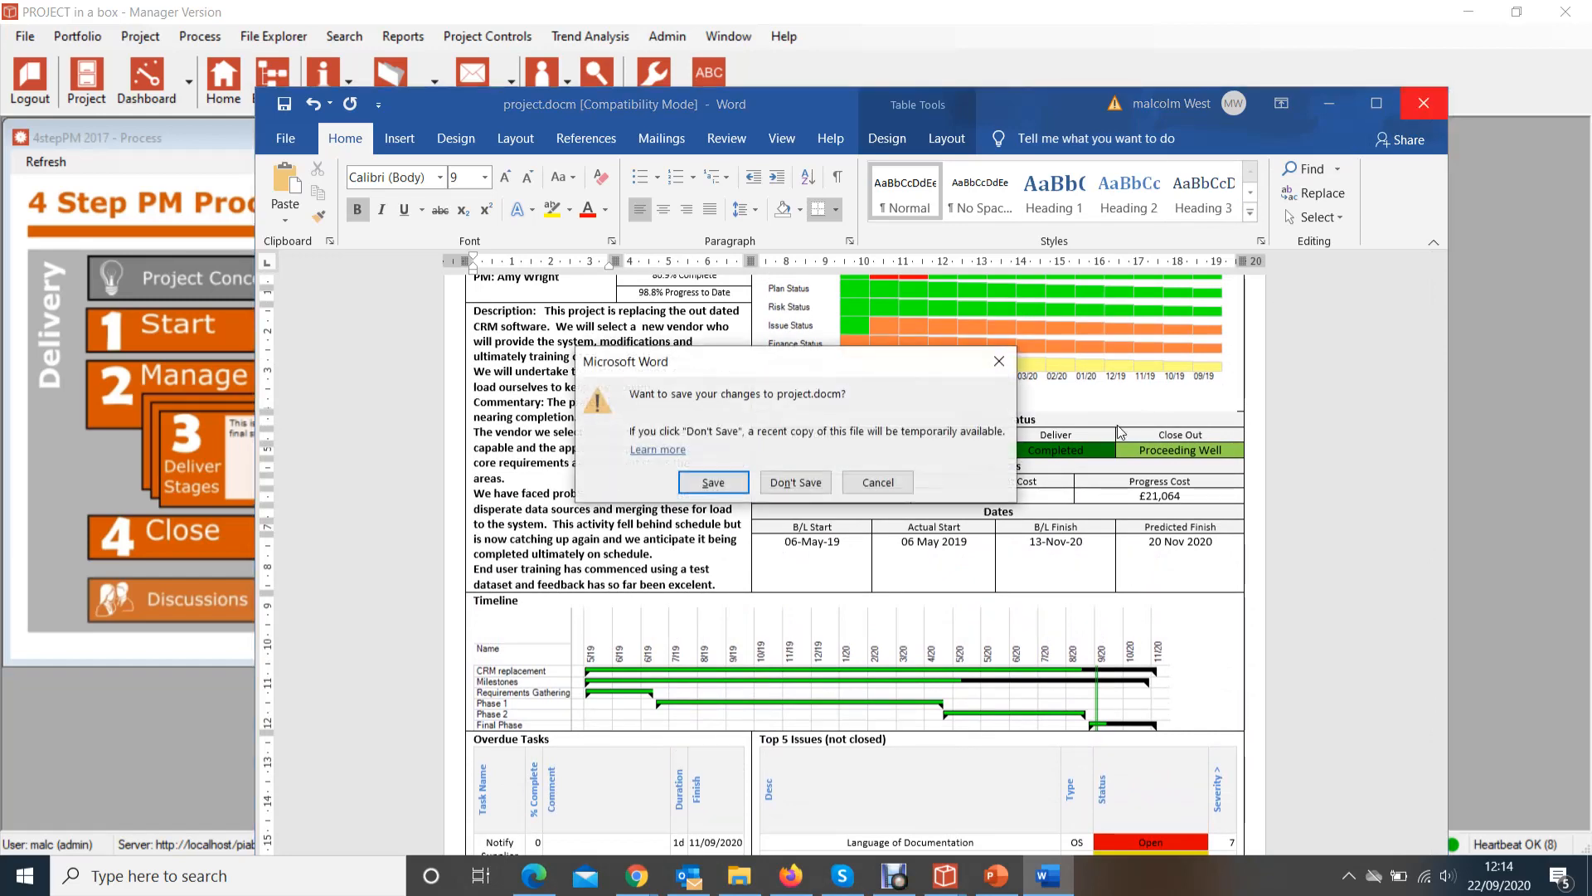
click(794, 483)
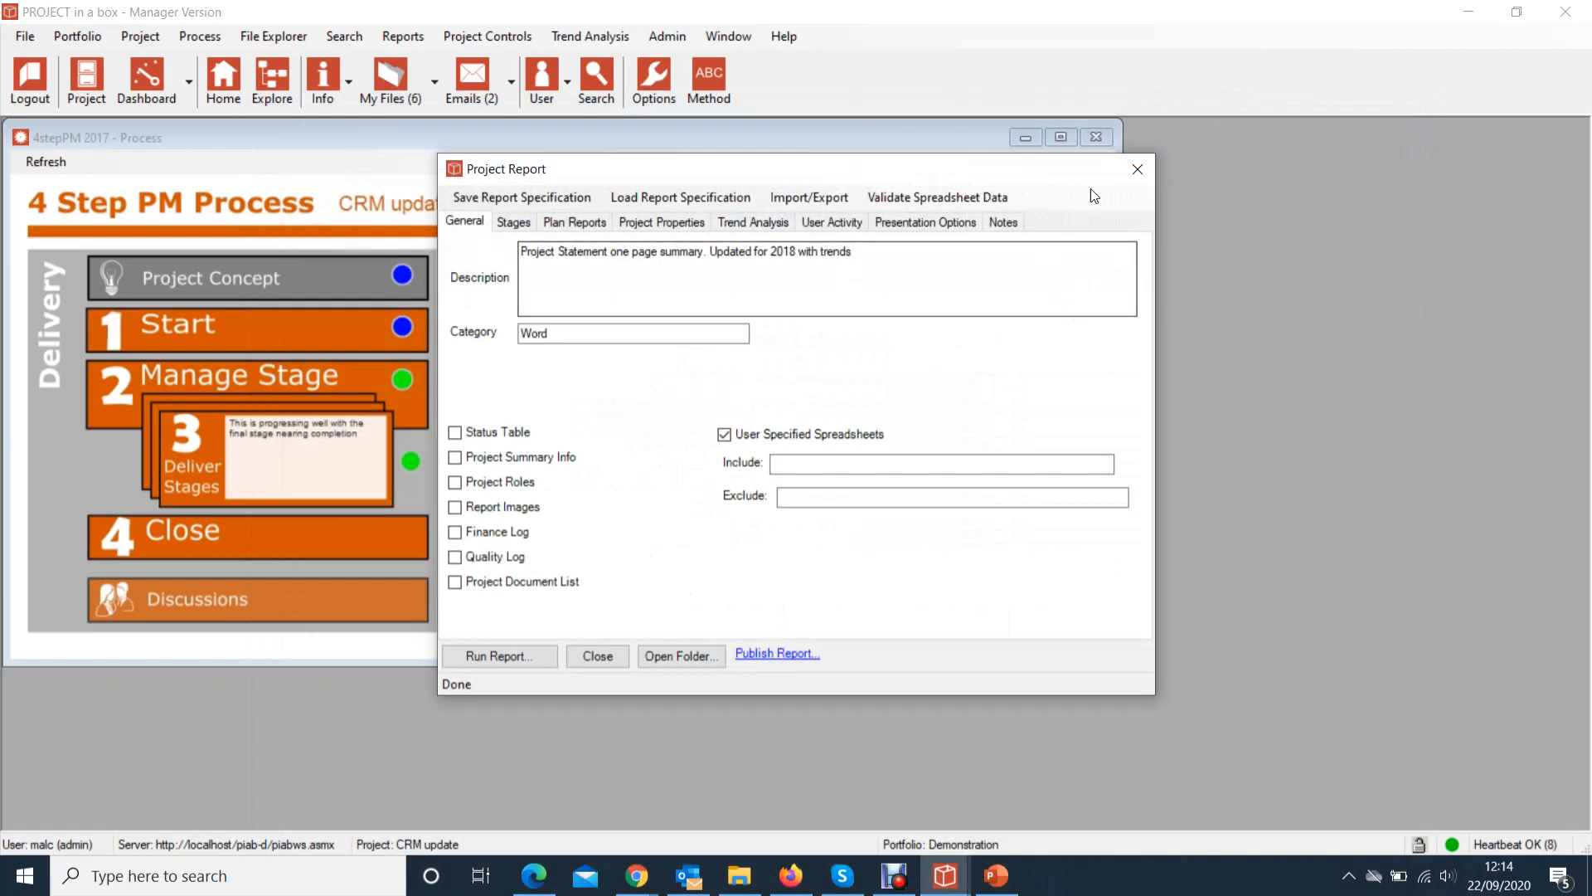
click(1138, 170)
click(767, 452)
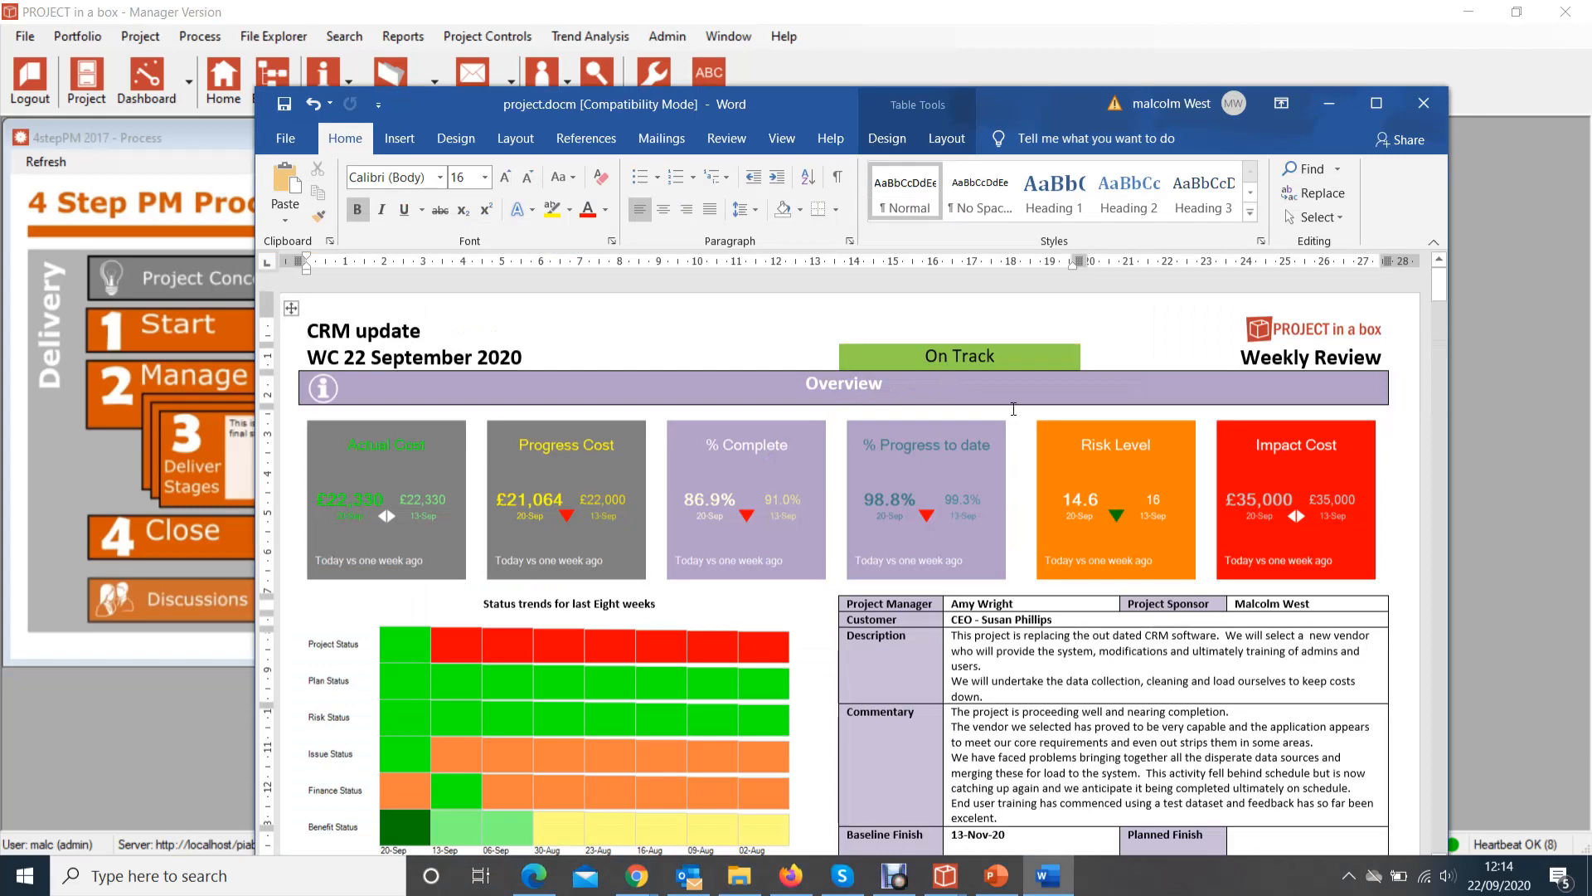
scroll(1013, 409, down, 1)
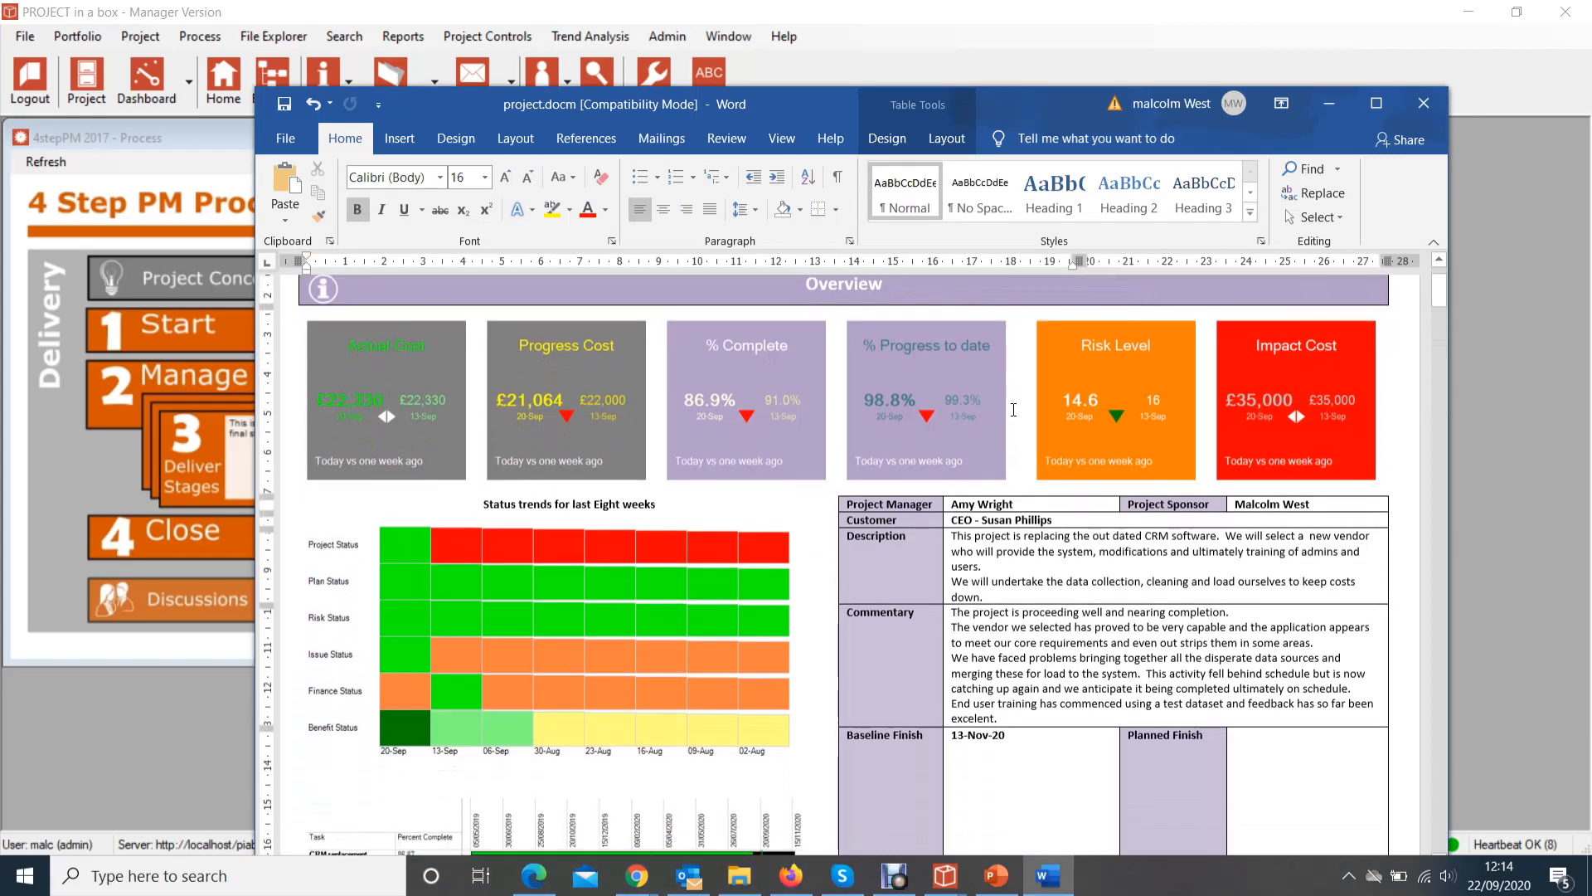
scroll(1013, 409, down, 1)
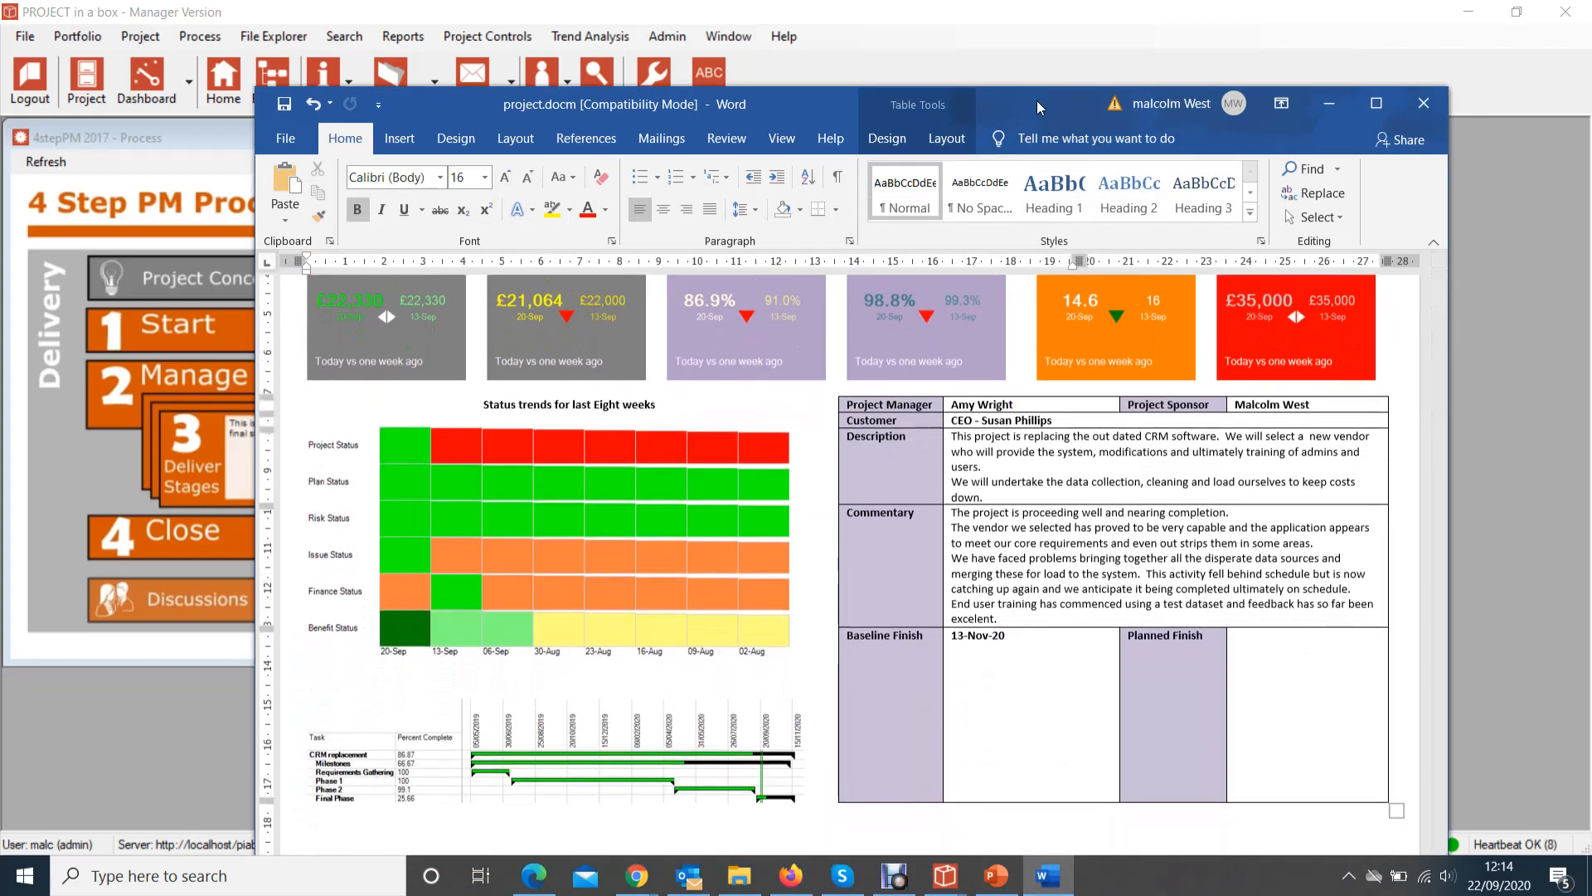
drag(1037, 101, 1013, 28)
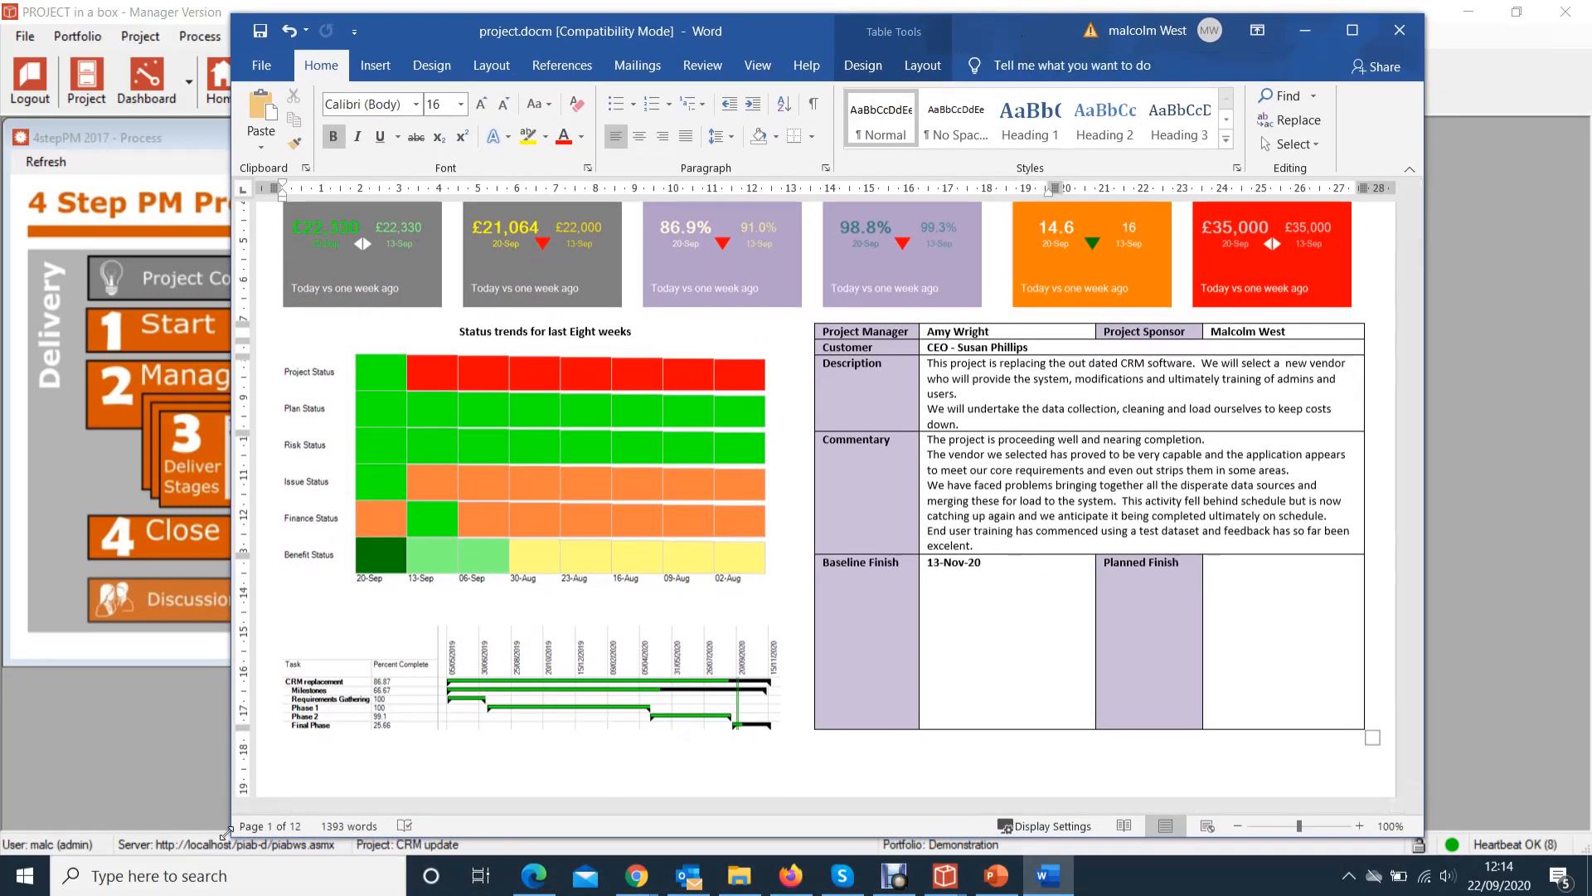
scroll(844, 410, up, 2)
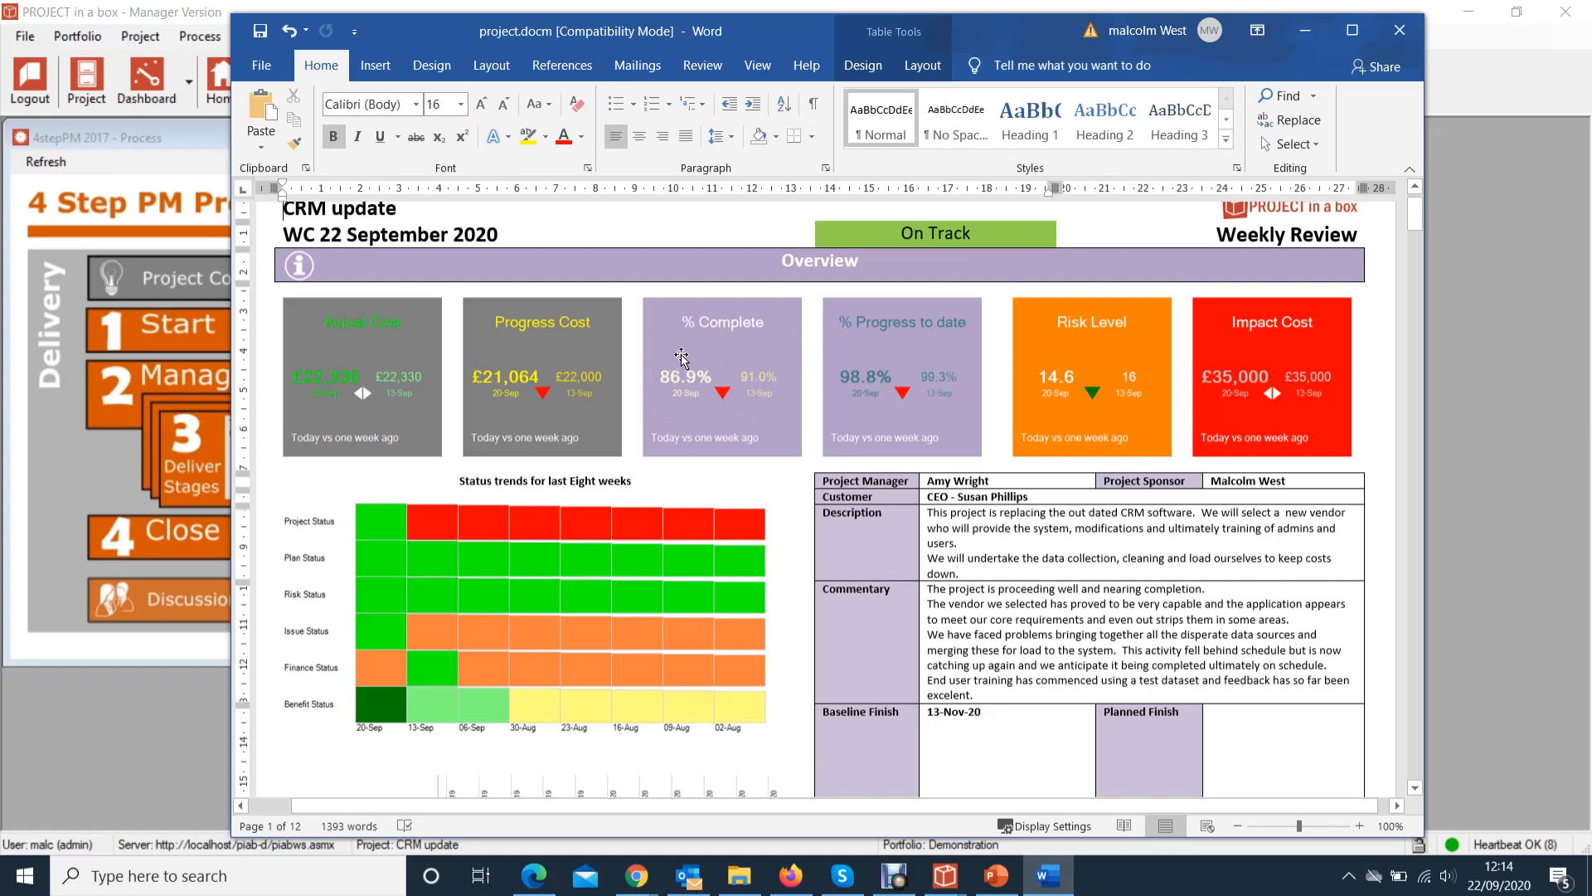
scroll(681, 356, down, 2)
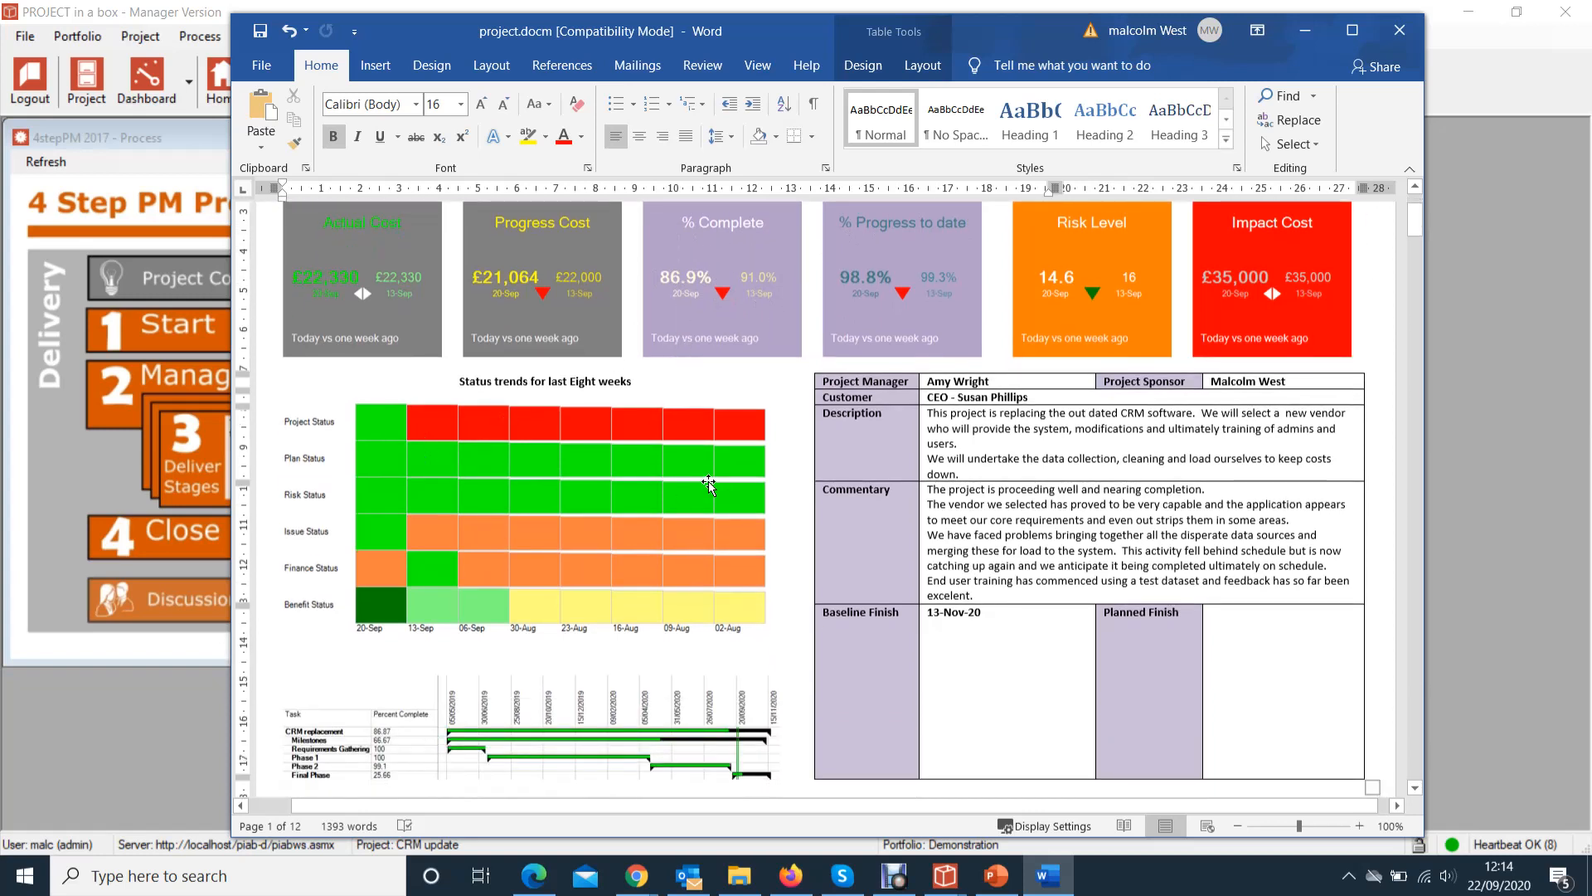
scroll(709, 484, down, 12)
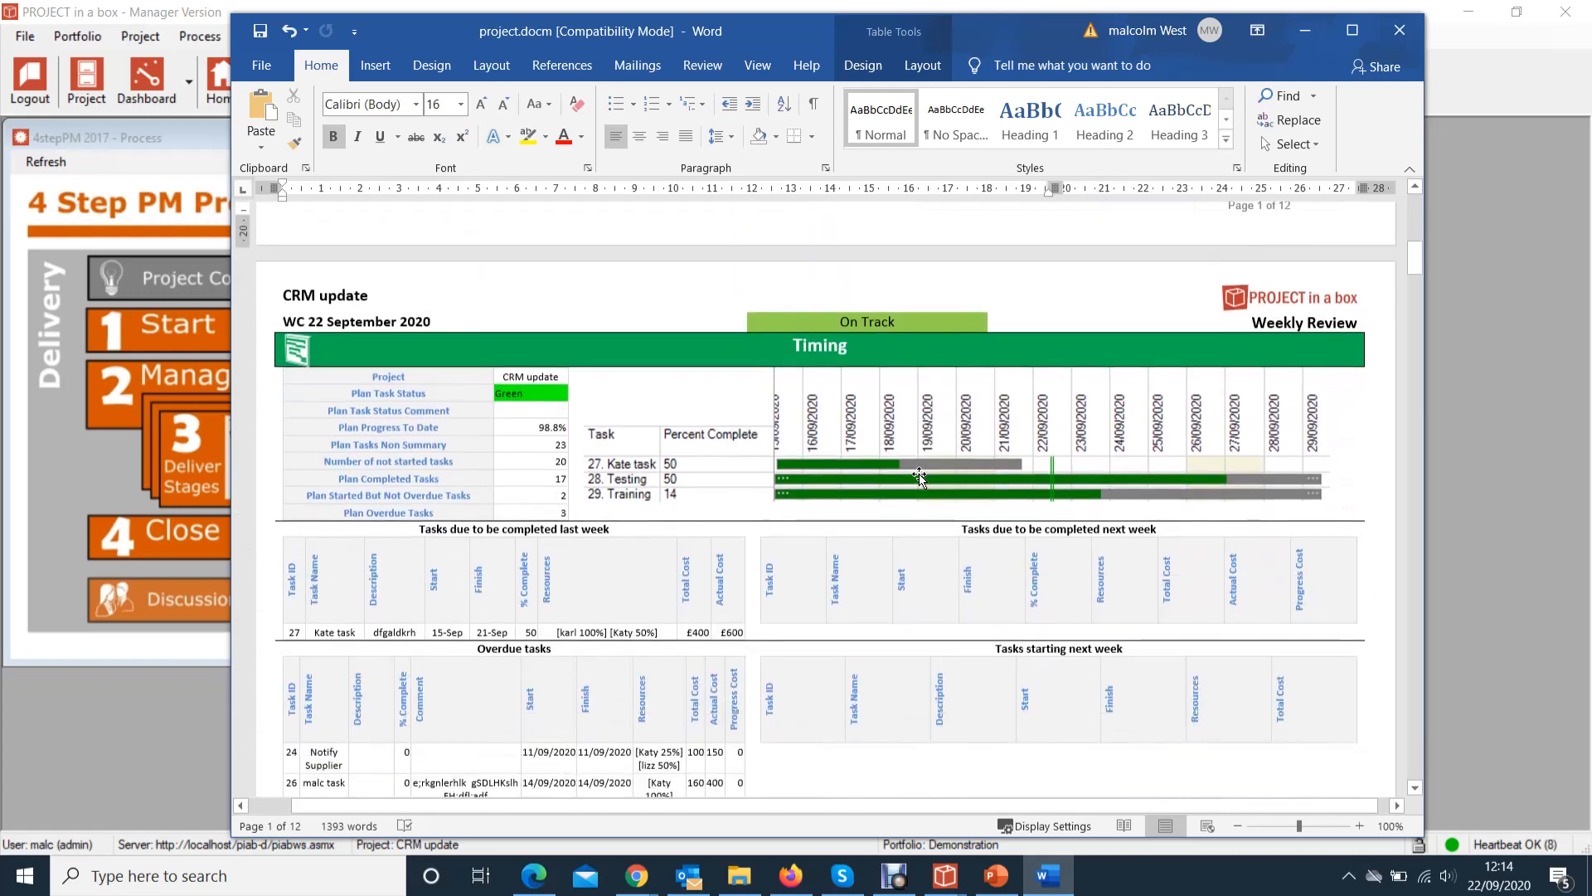
scroll(919, 476, down, 10)
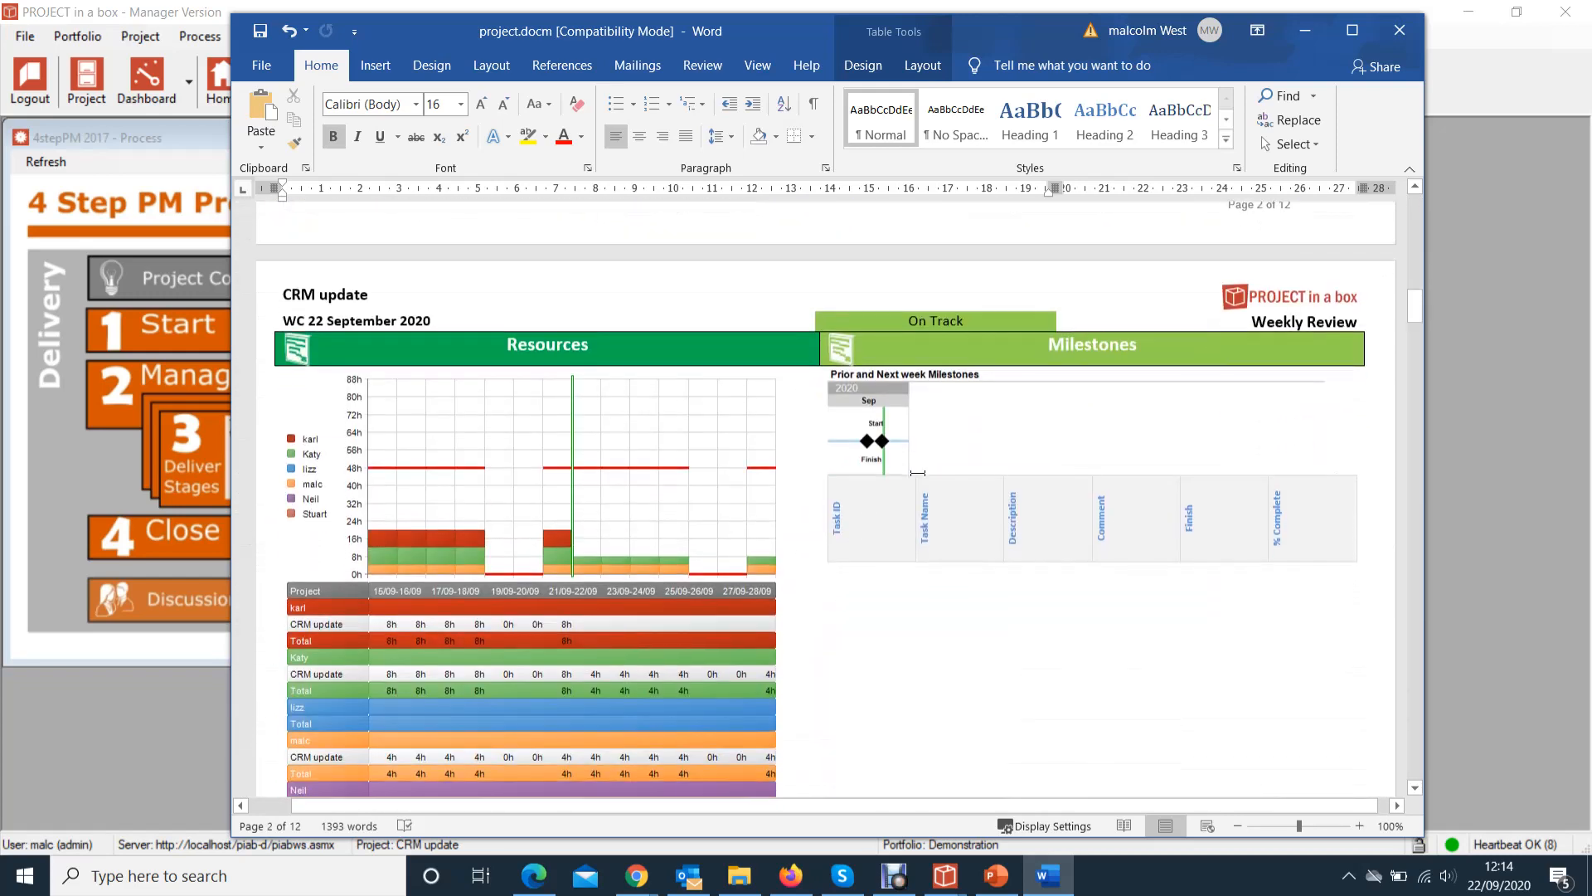
scroll(917, 473, down, 10)
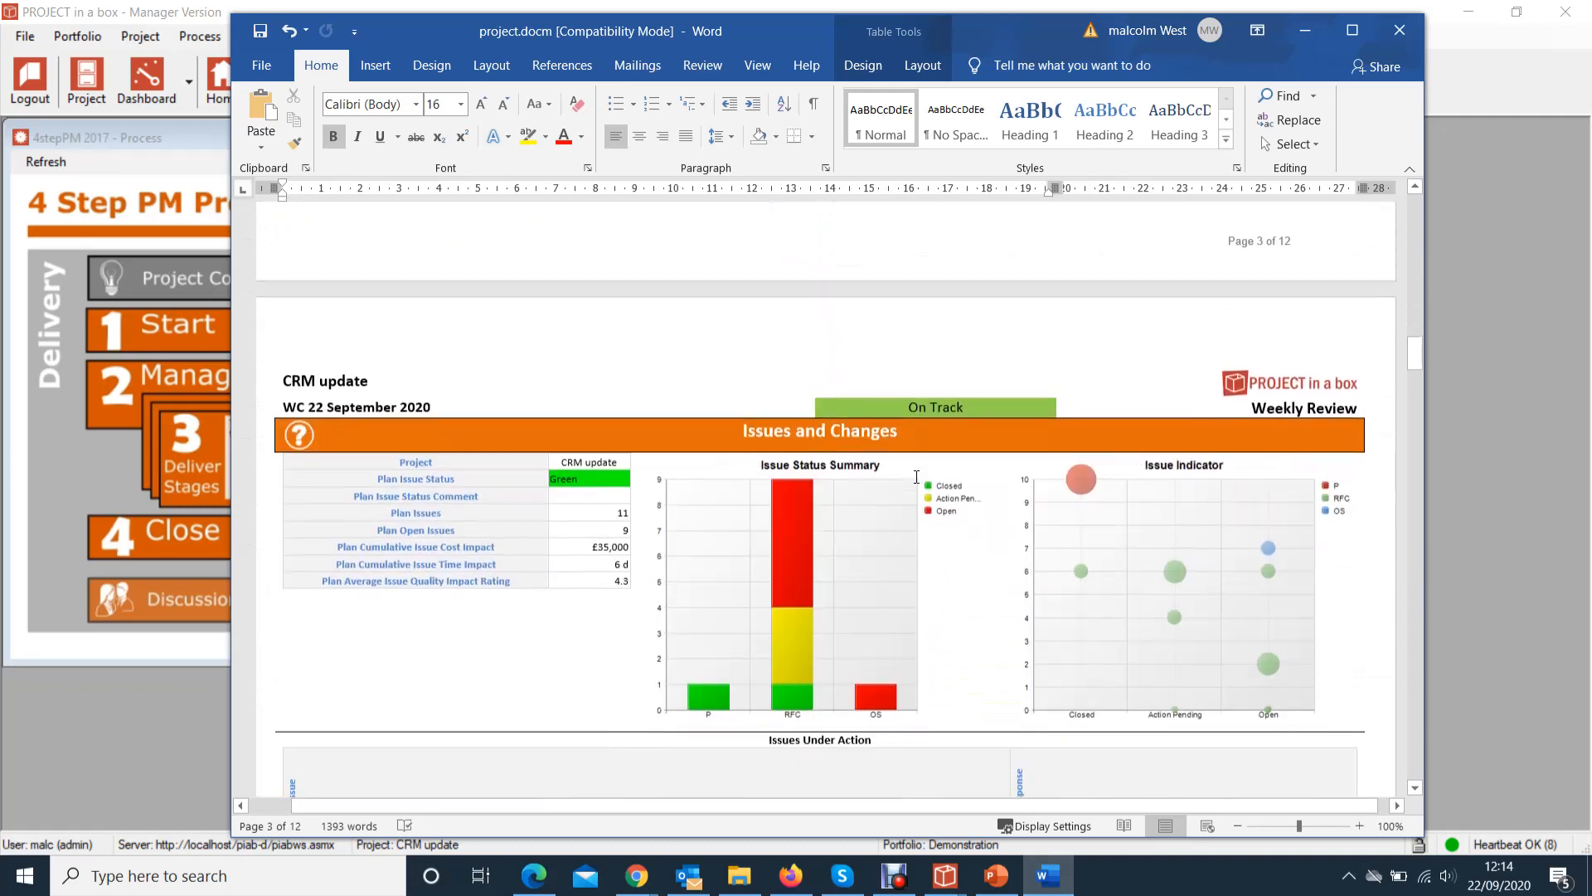
scroll(917, 477, down, 10)
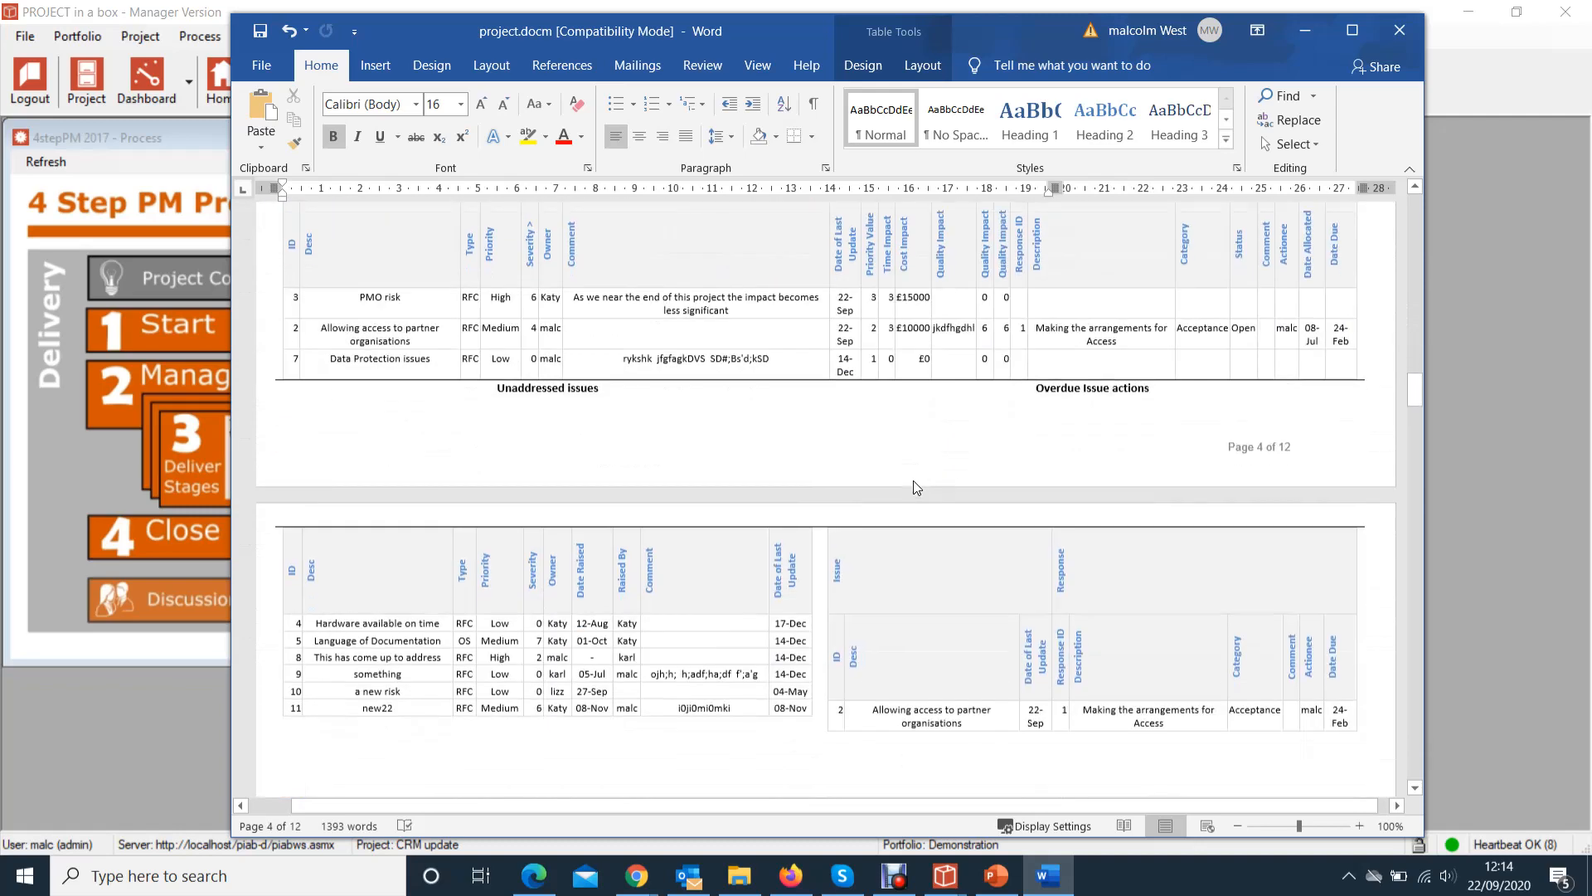
scroll(916, 485, down, 15)
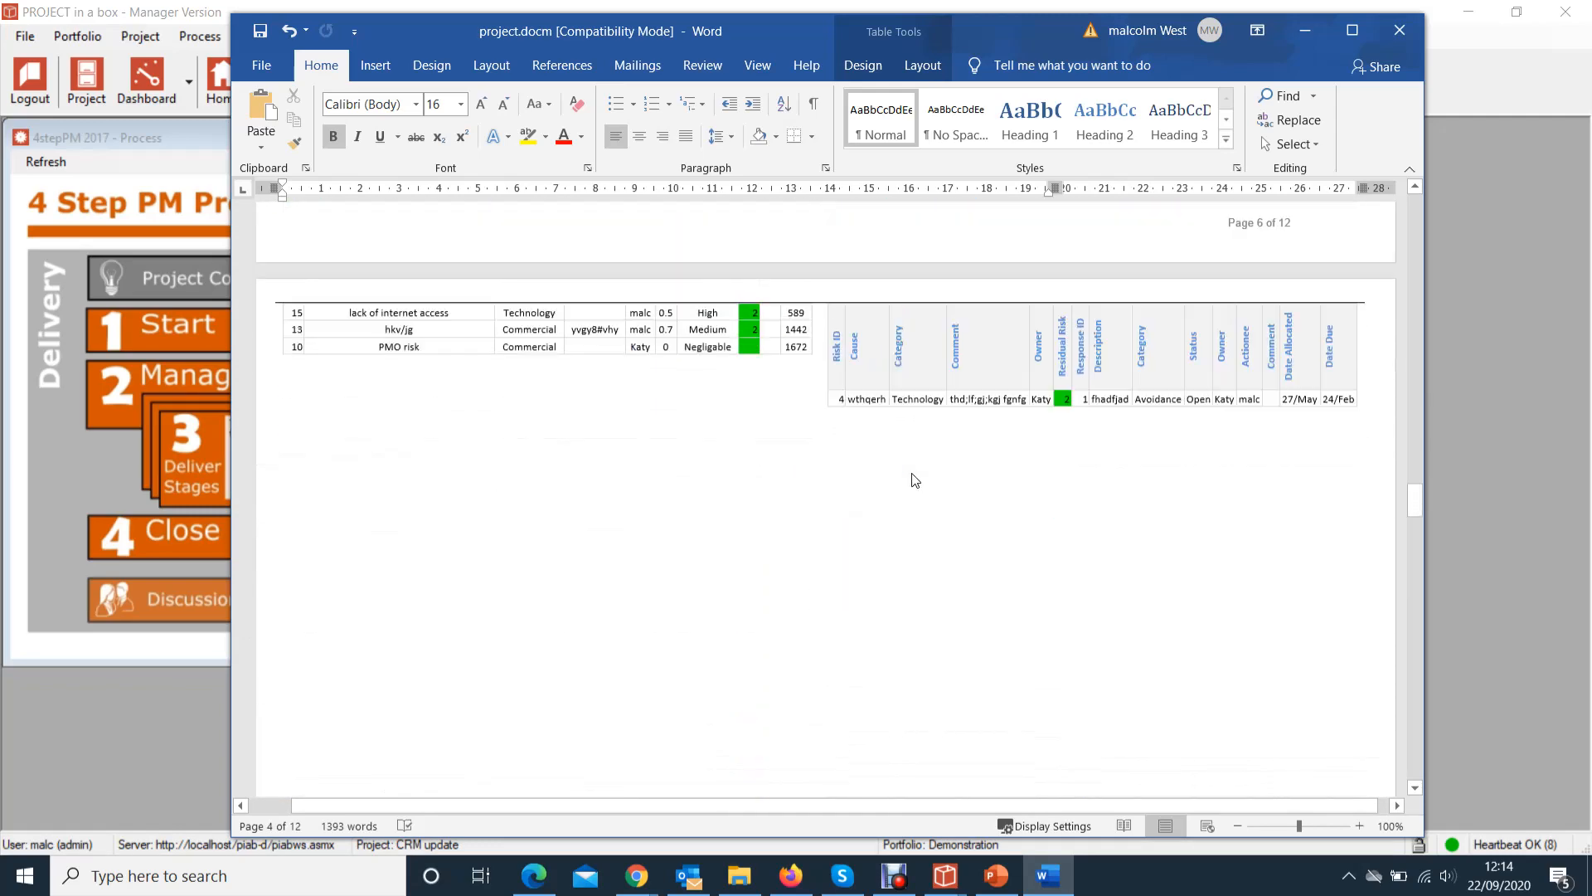
scroll(915, 477, down, 15)
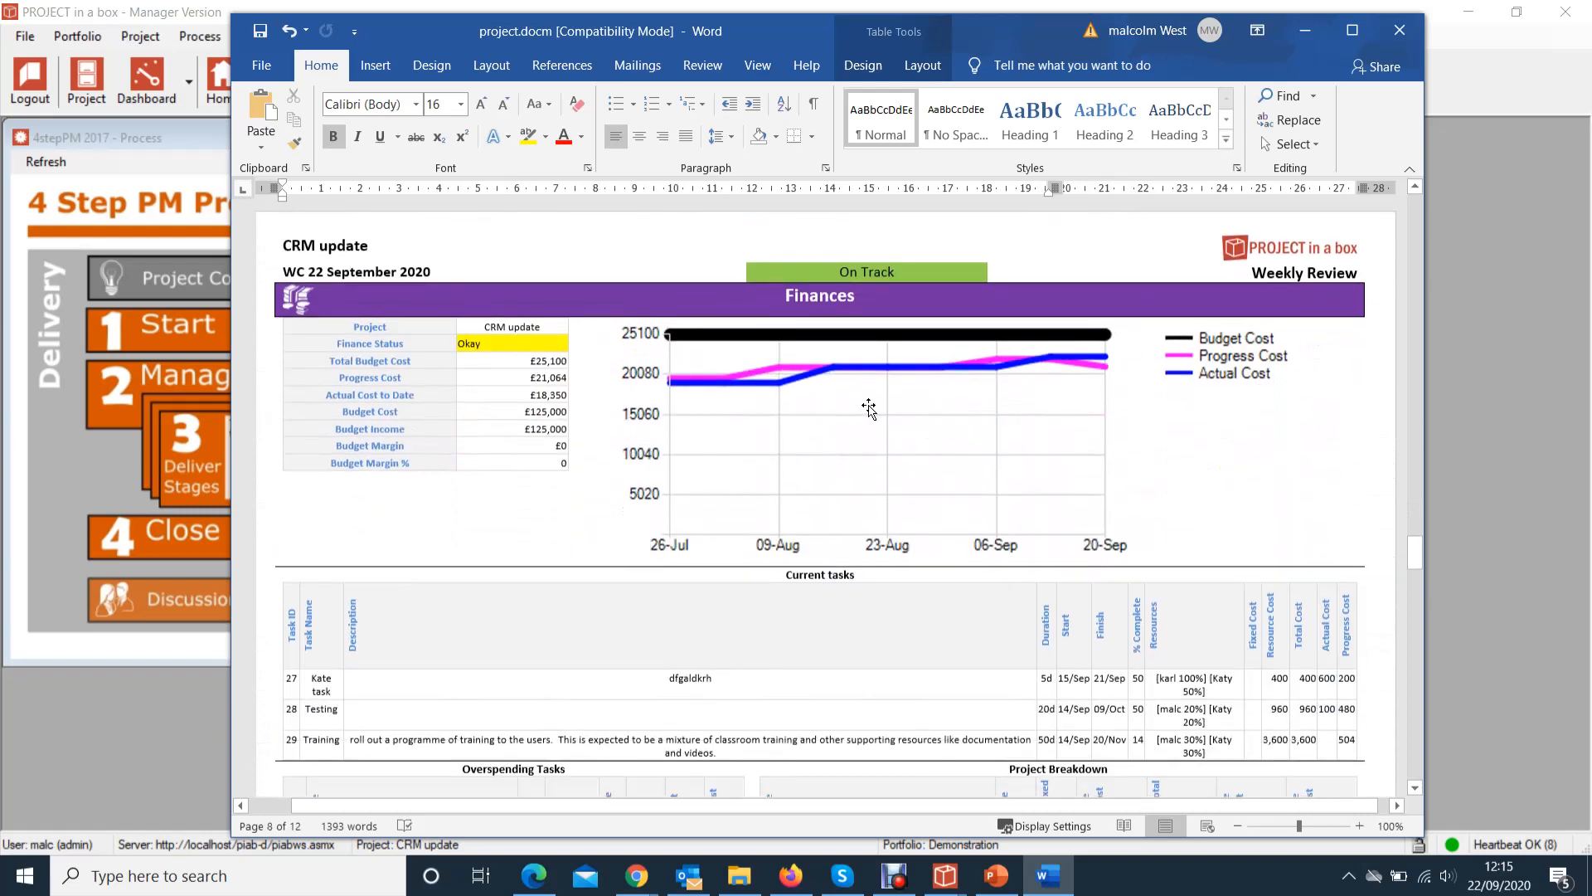
Close the weekly review without saving and reposition the Project Report settings window
click(1401, 28)
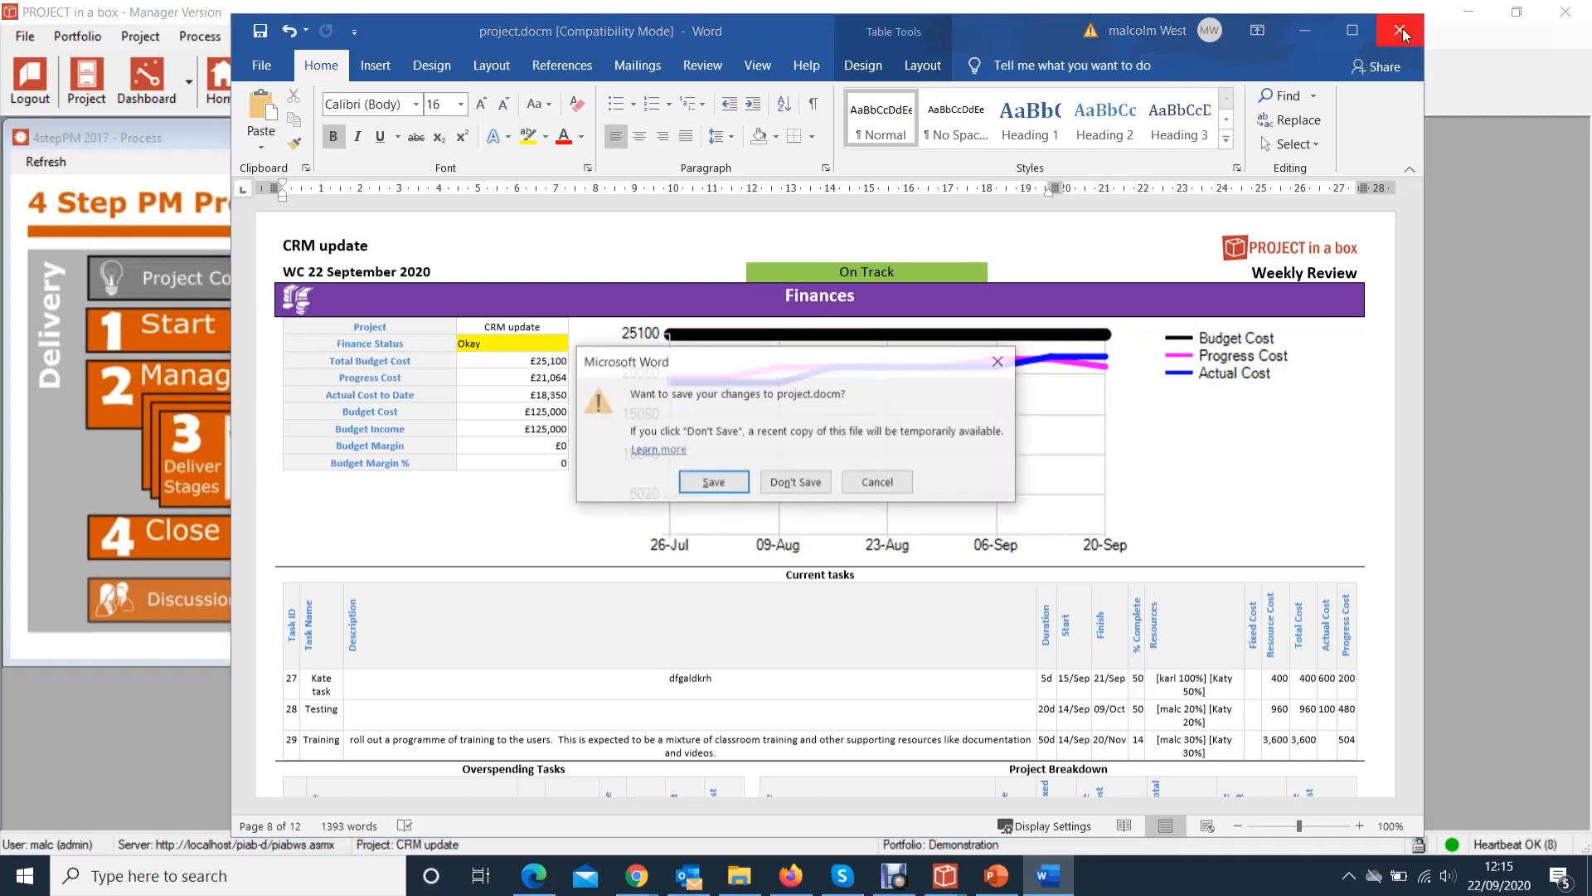
click(816, 490)
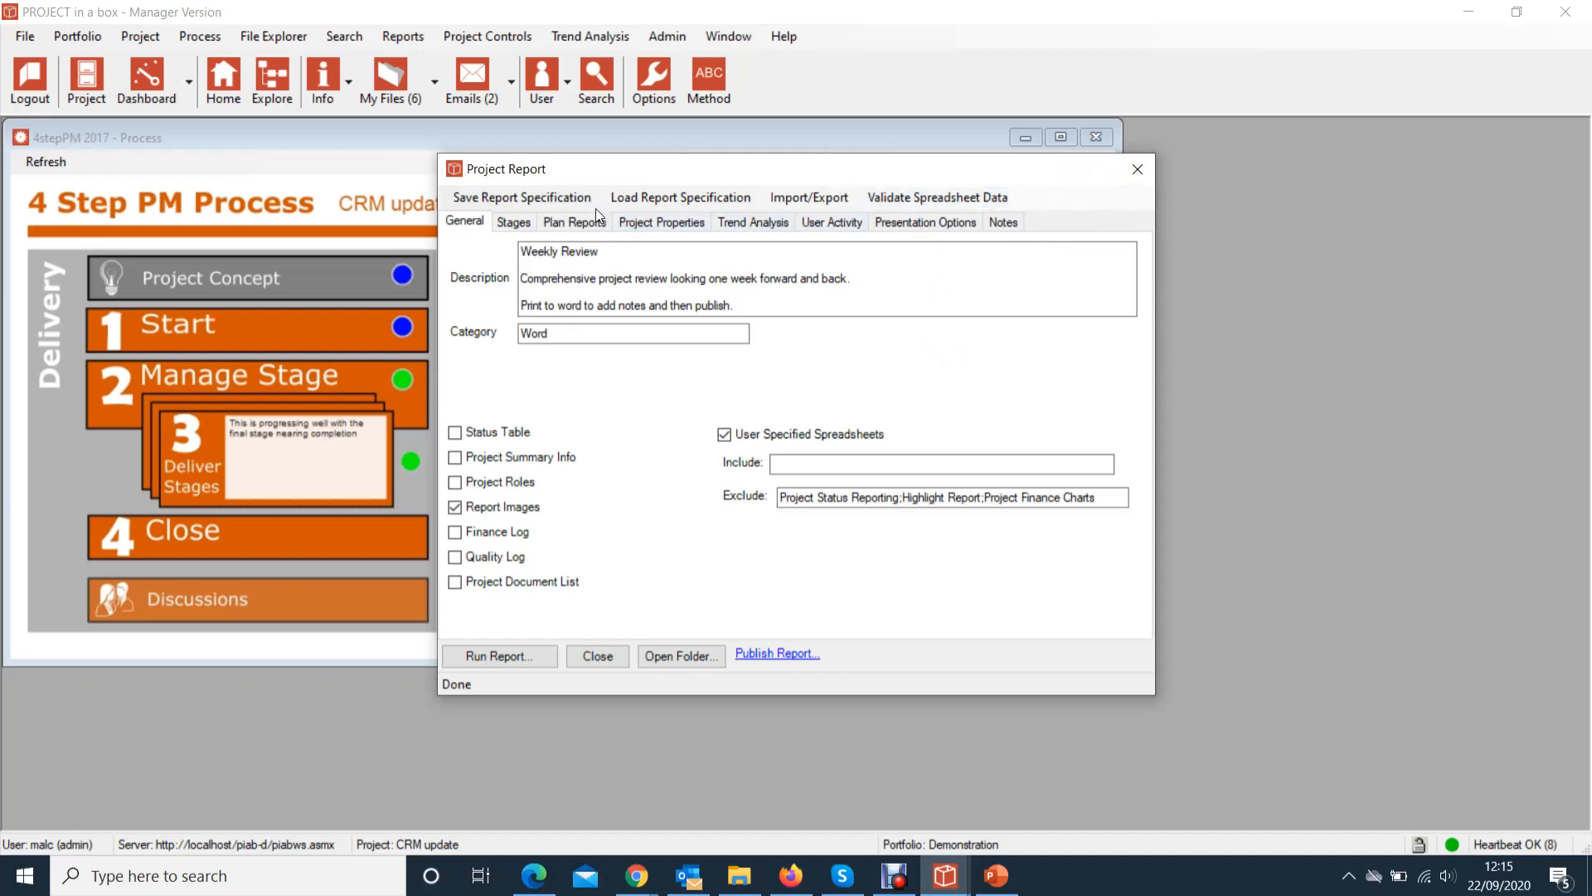
drag(478, 169, 919, 280)
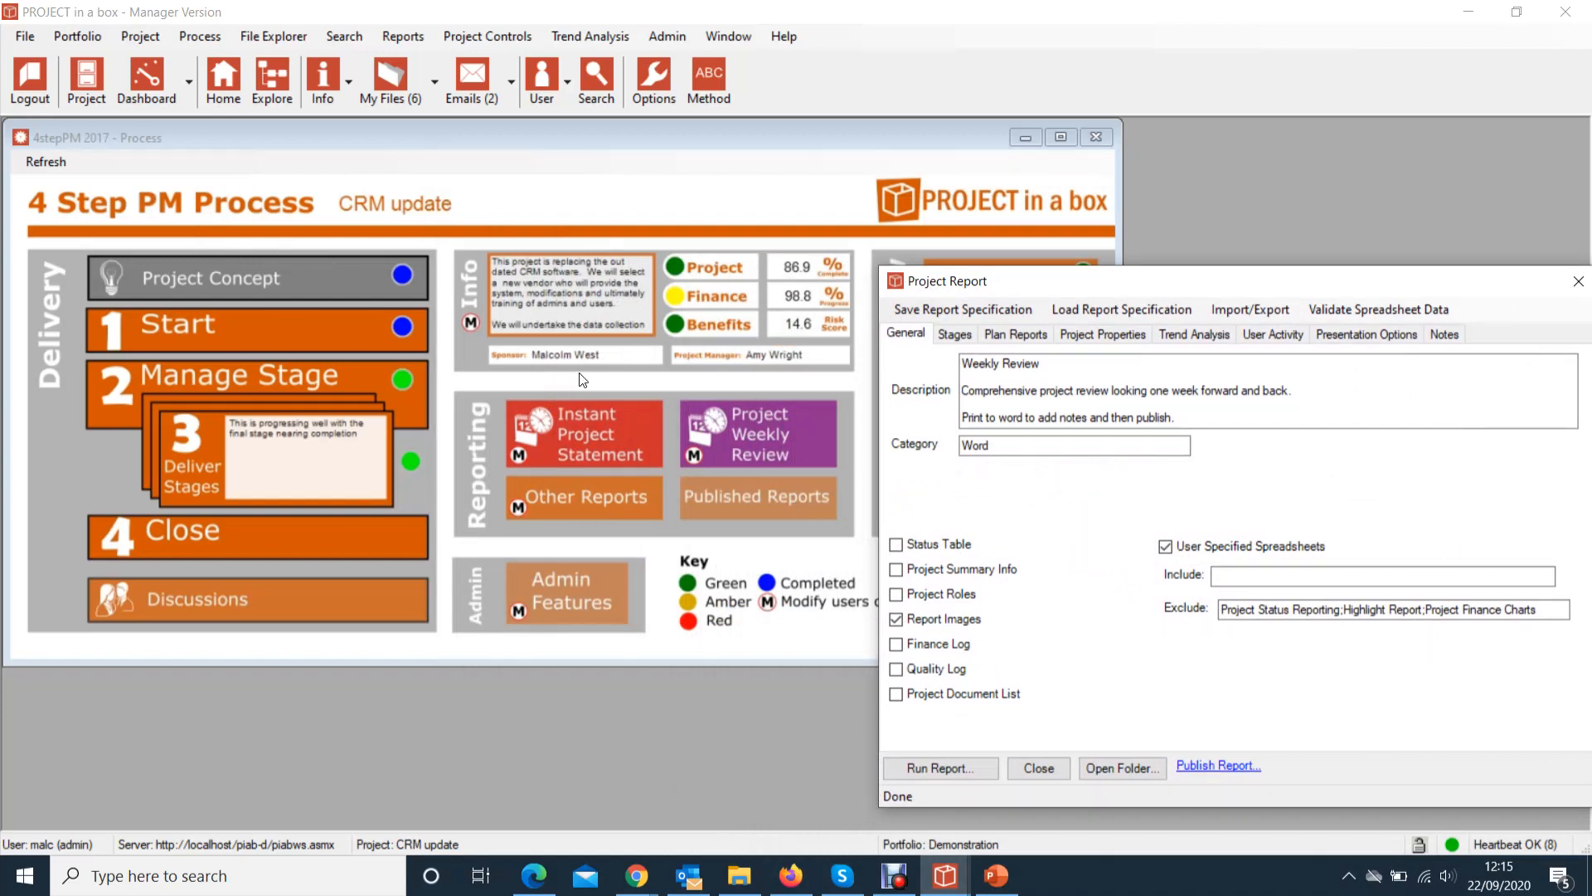
drag(1187, 289, 1093, 206)
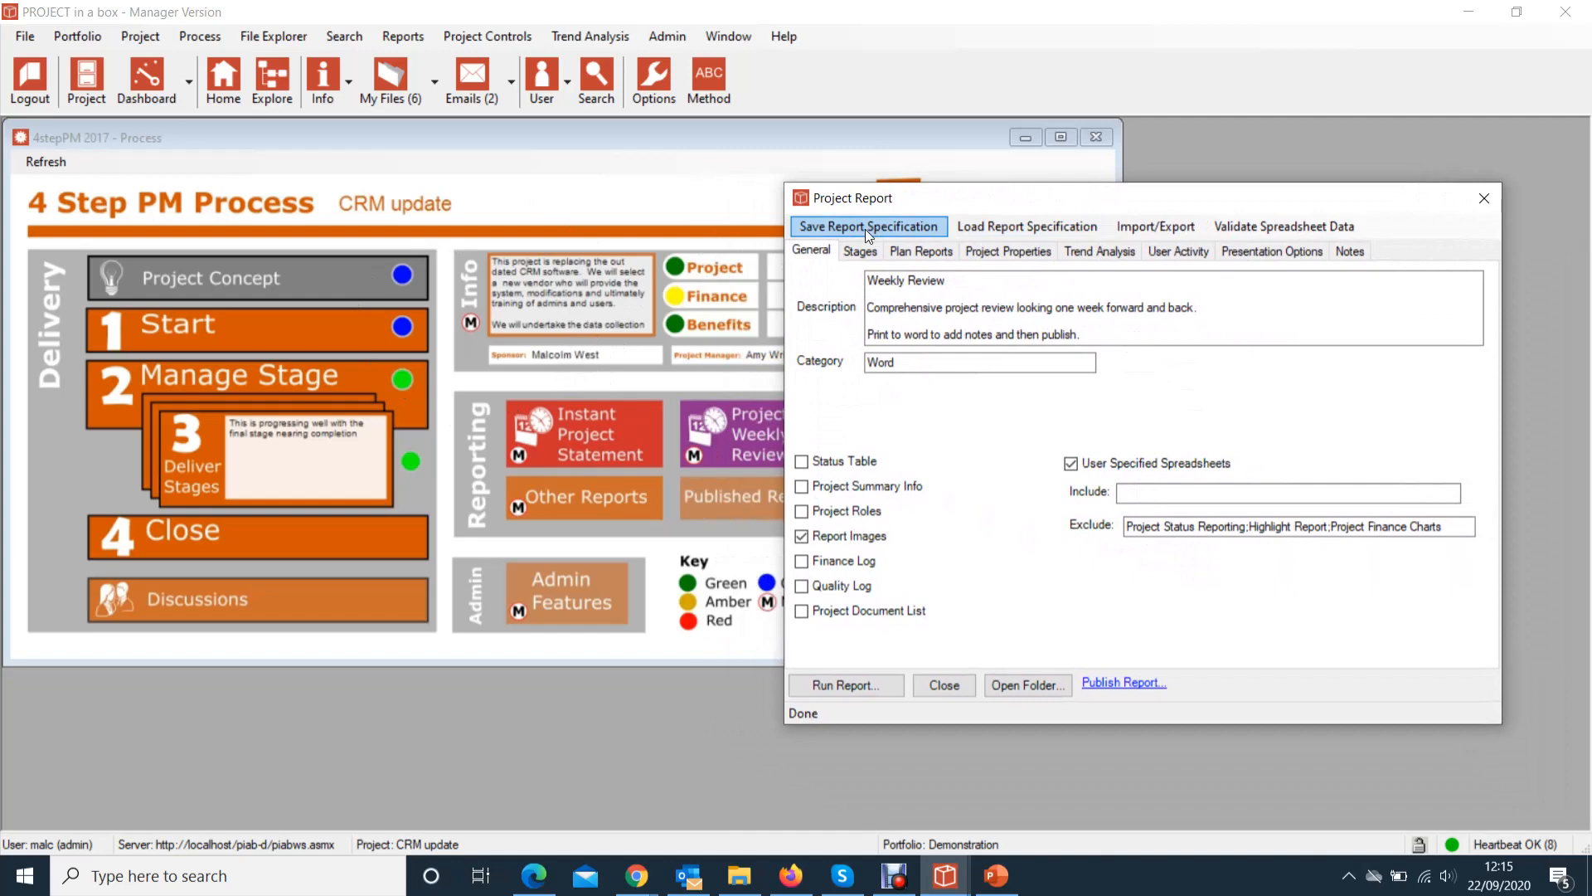
Load the _Status report specification and run it to produce the Word status report
click(997, 227)
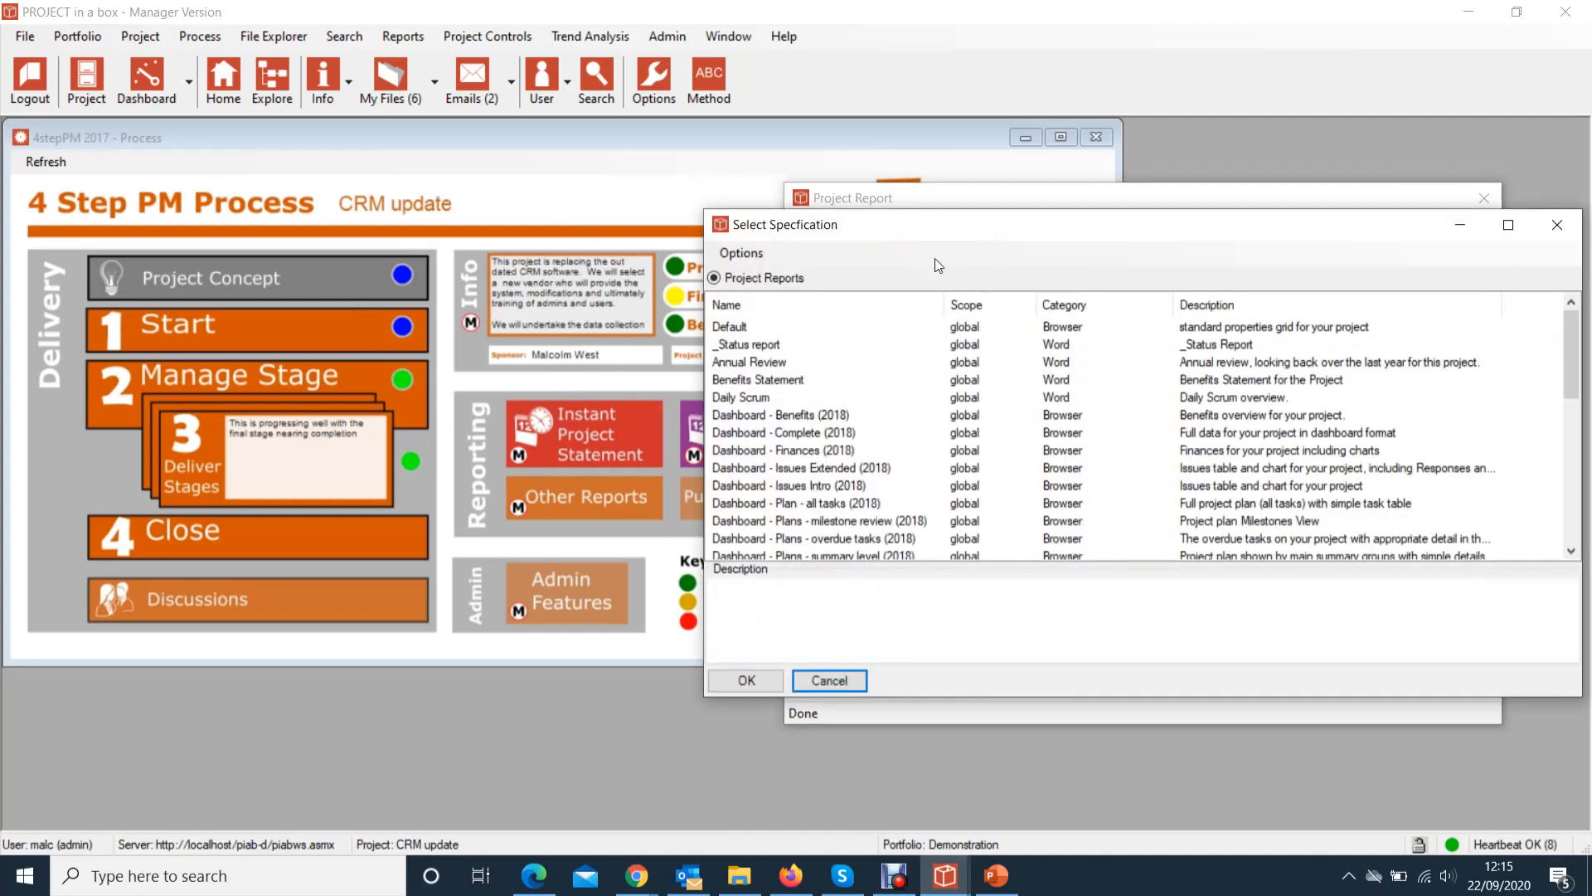
click(749, 345)
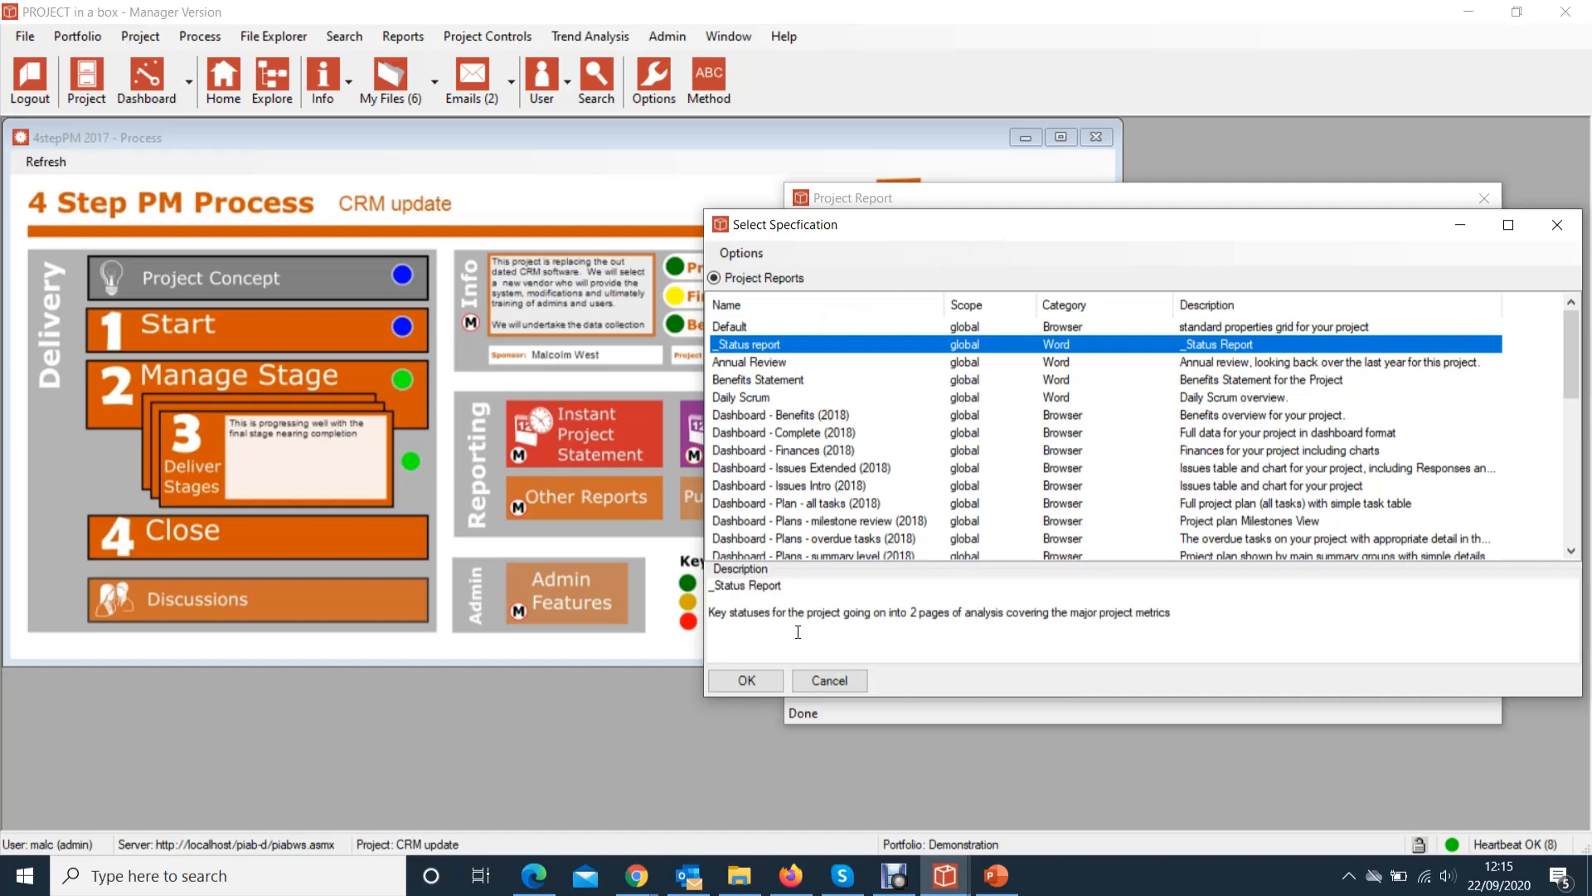
click(749, 680)
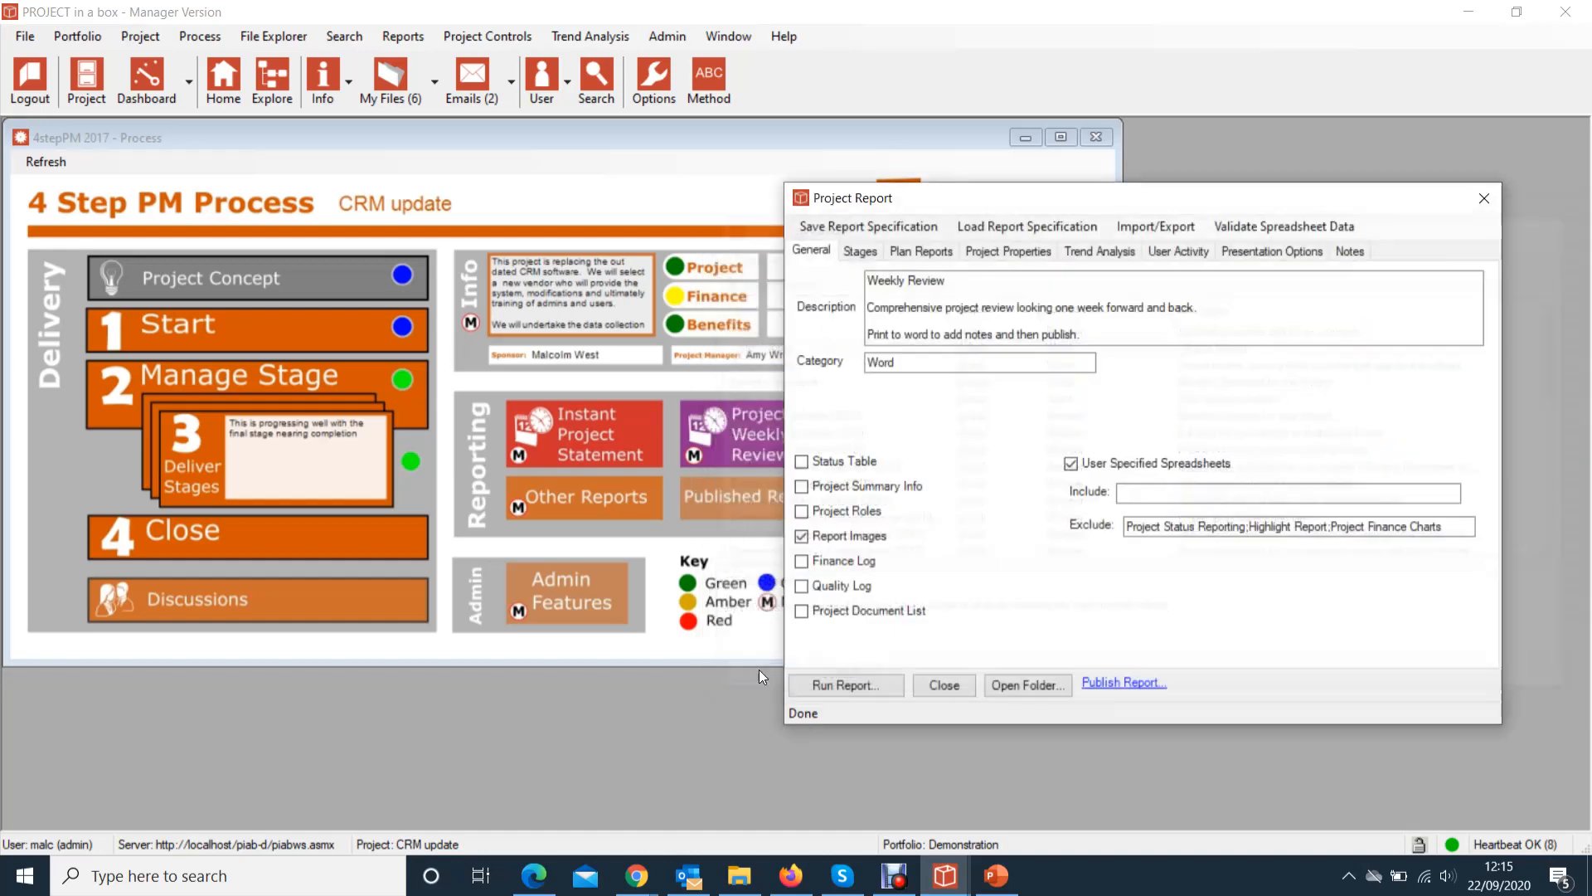
click(840, 687)
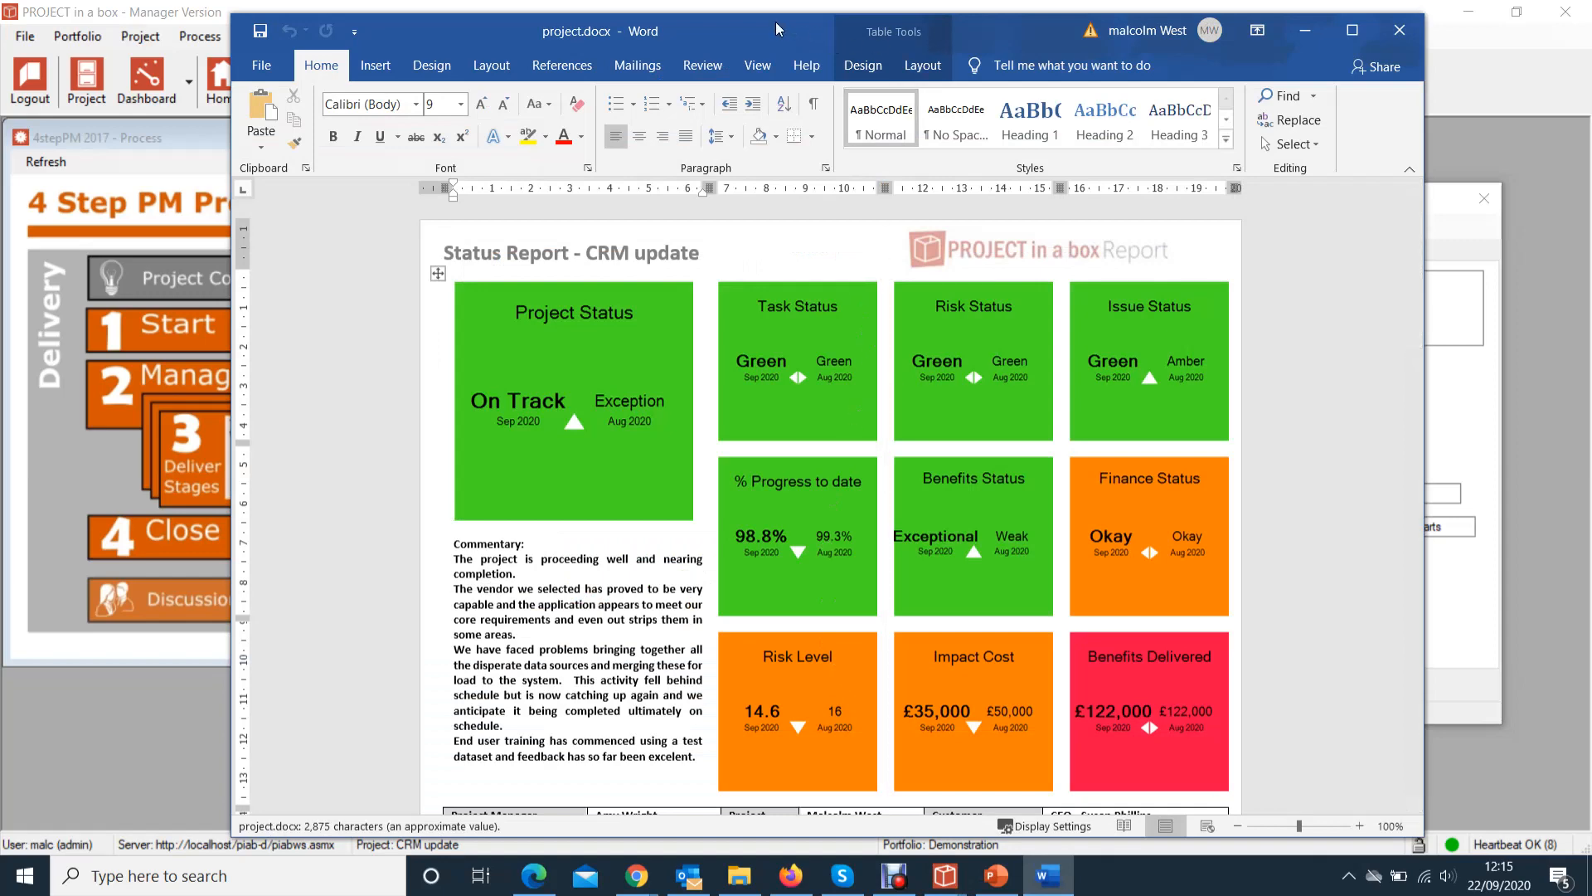
drag(777, 29, 717, 44)
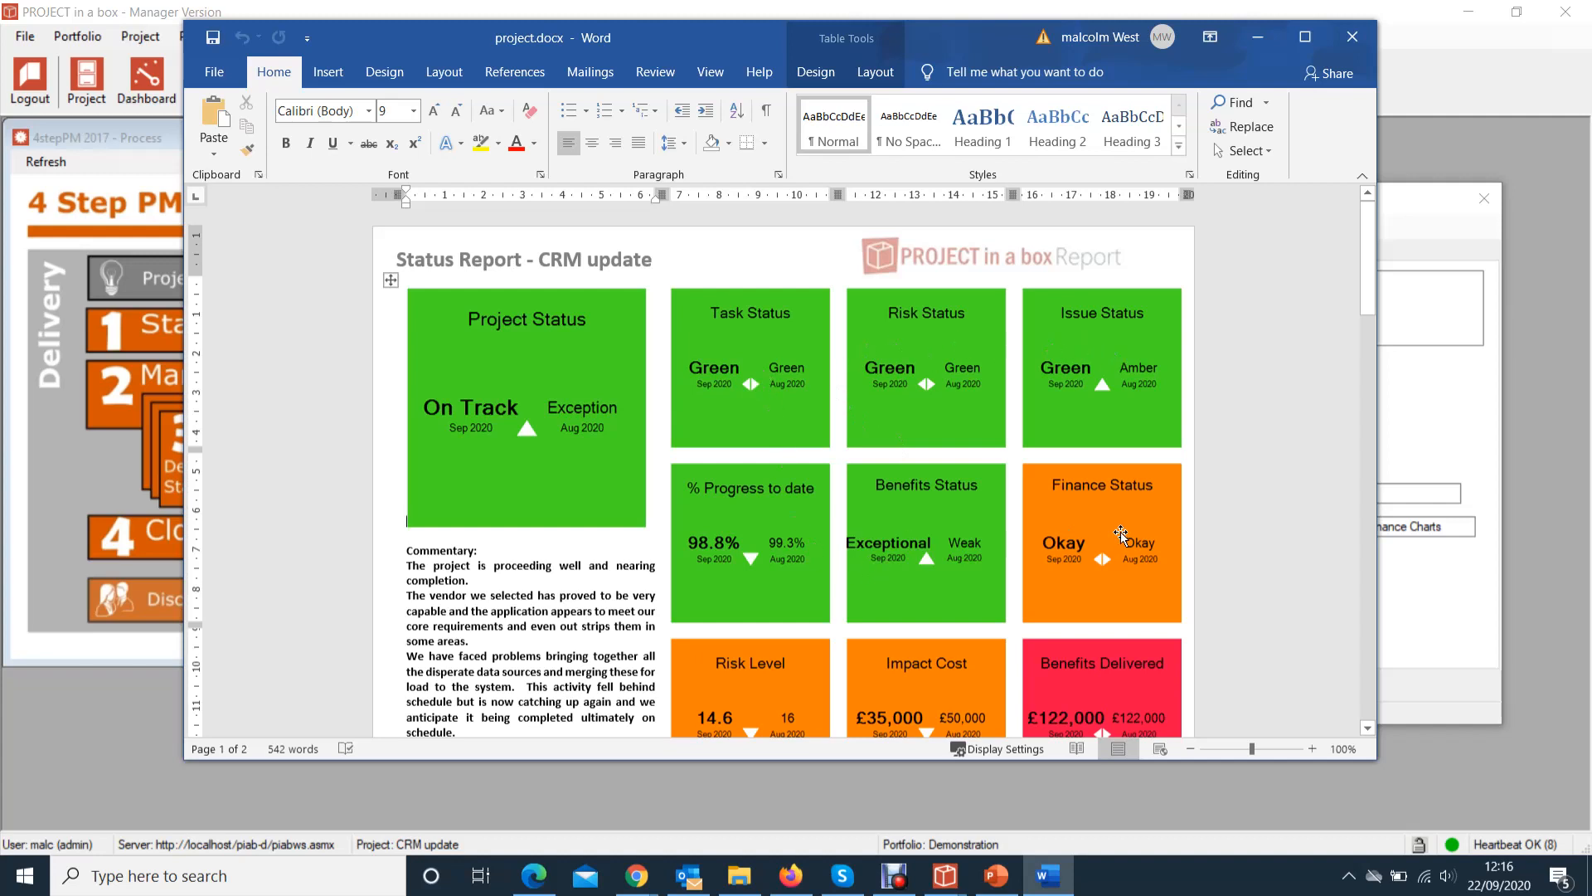
scroll(1111, 538, down, 2)
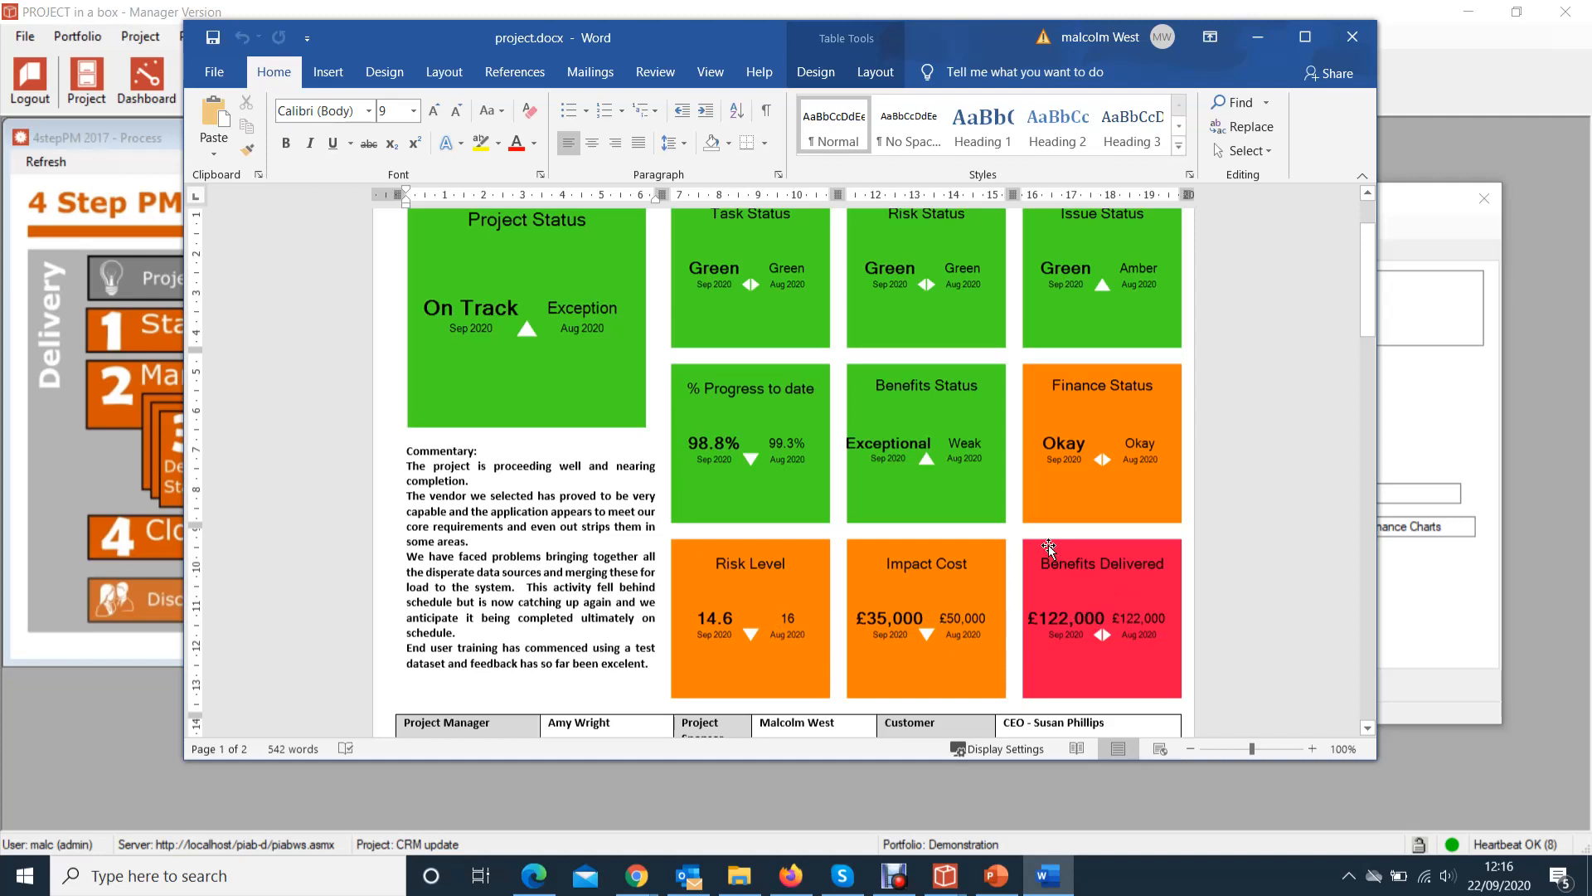
scroll(891, 433, up, 2)
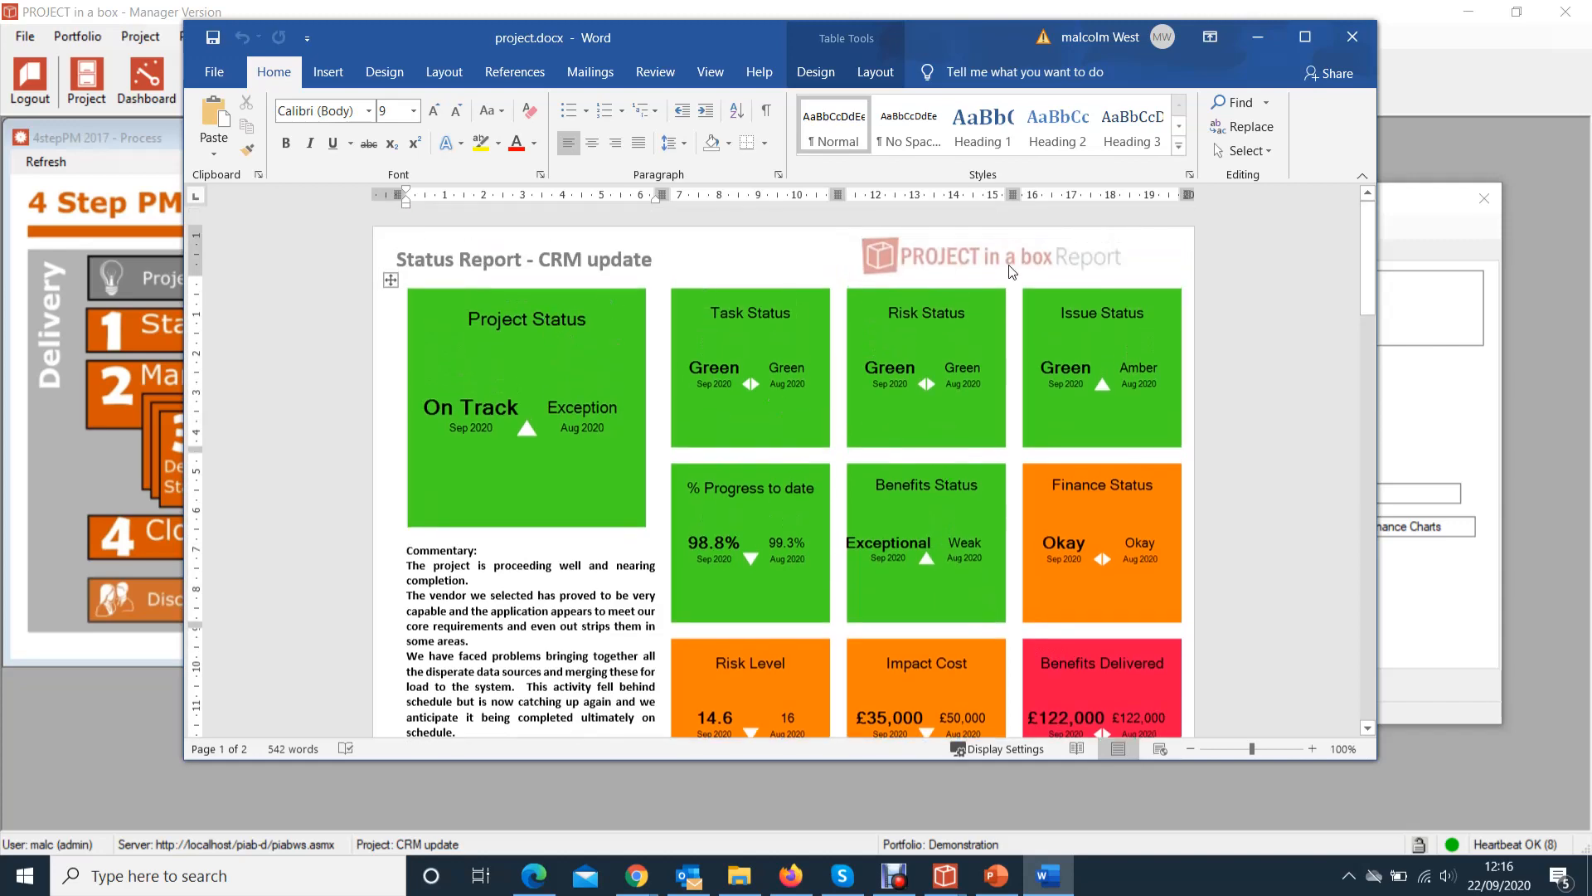
click(1190, 749)
click(1191, 749)
click(1191, 749)
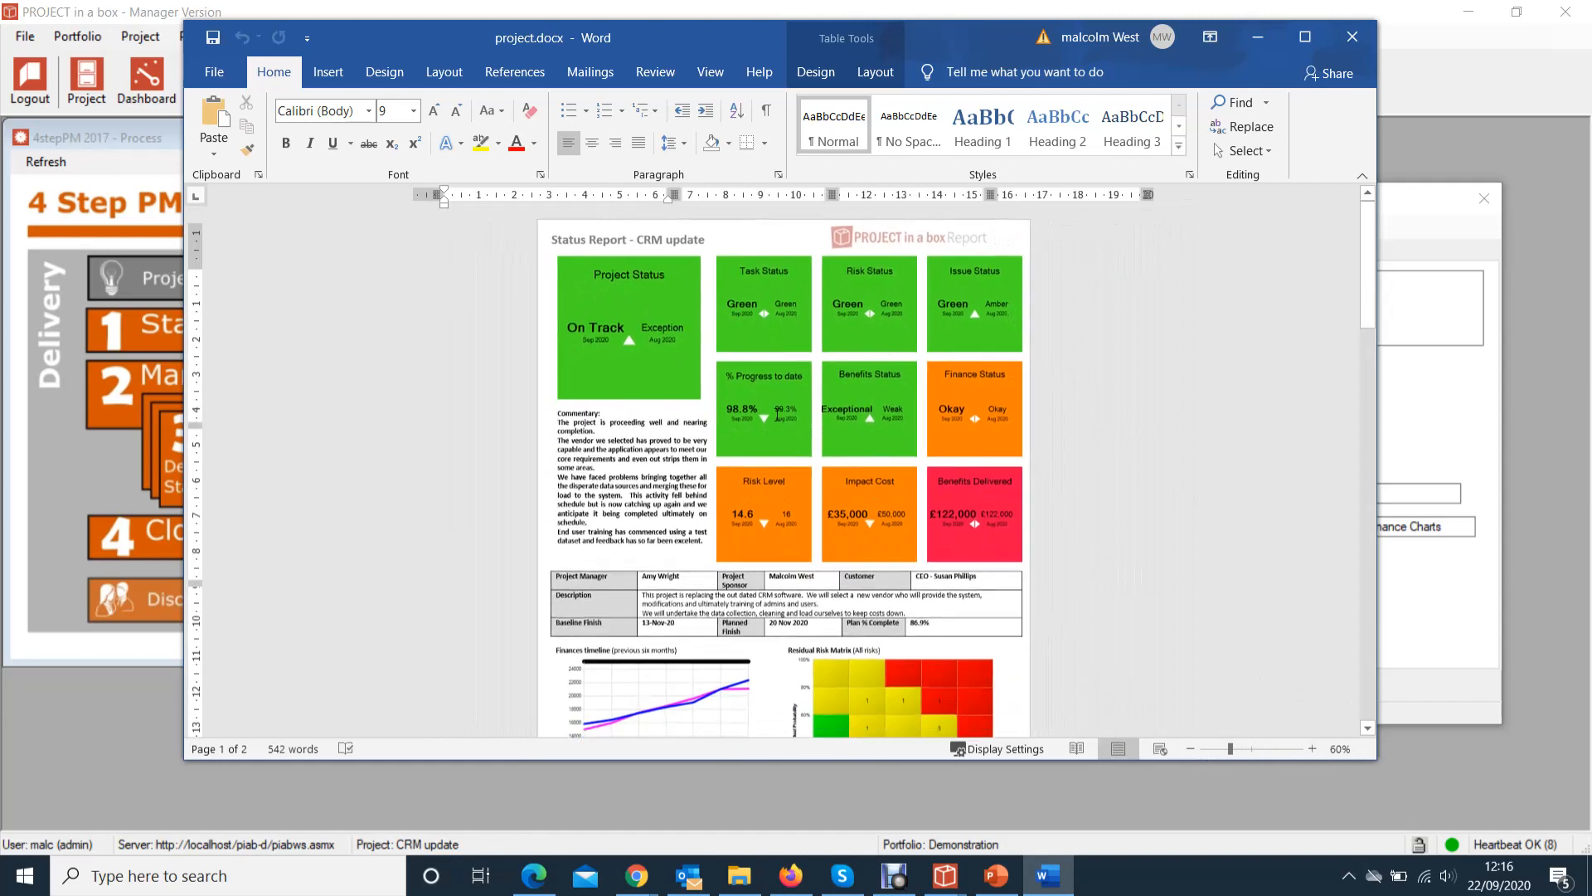
click(1190, 749)
scroll(663, 418, down, 1)
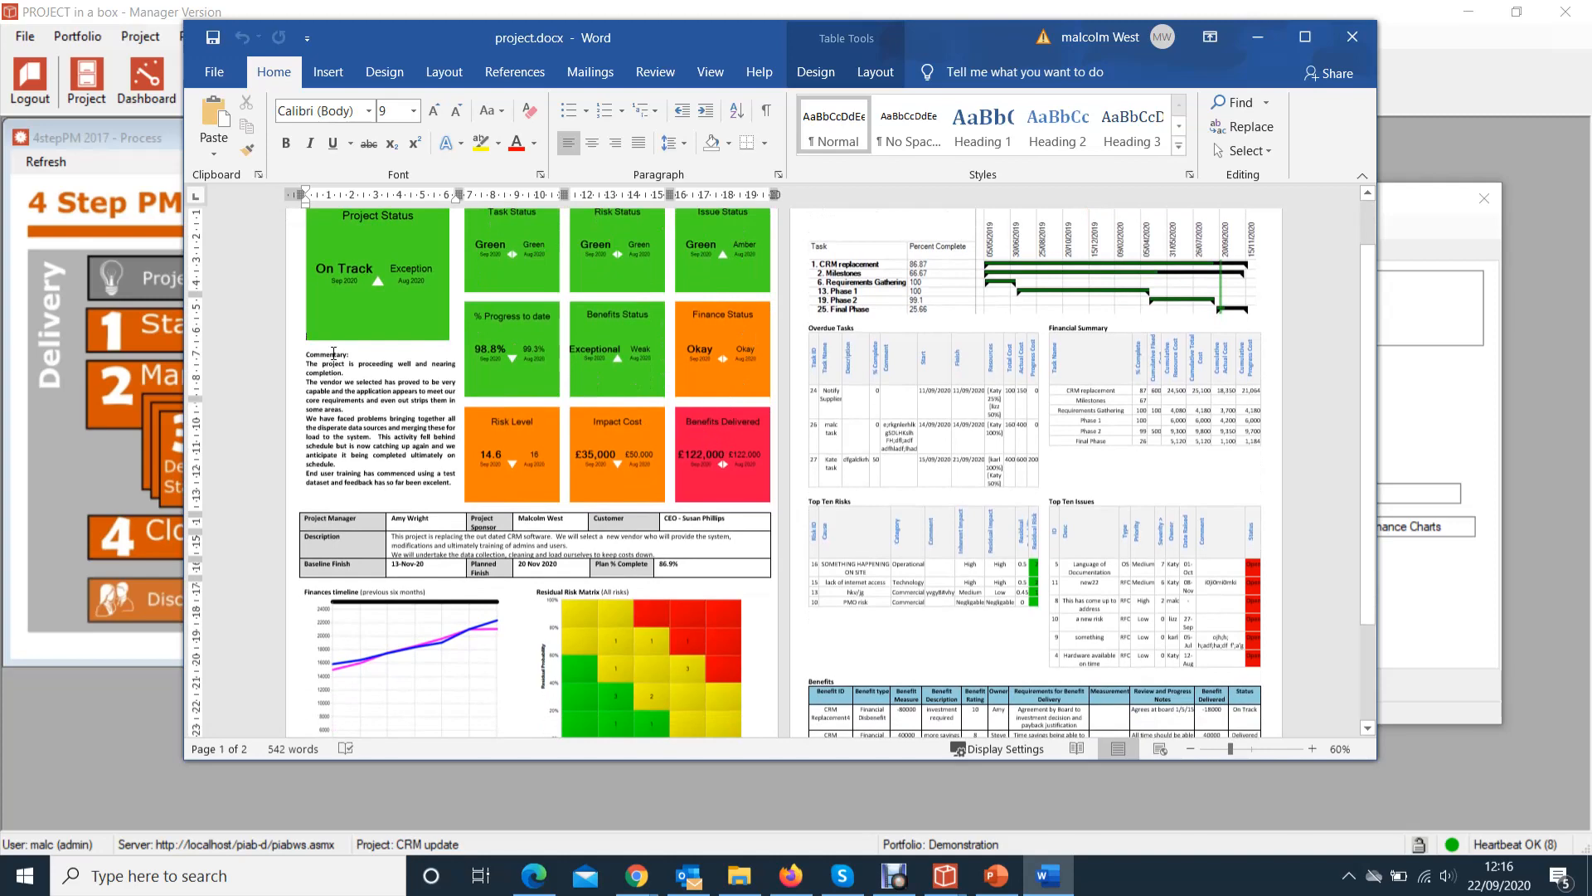
scroll(373, 536, down, 1)
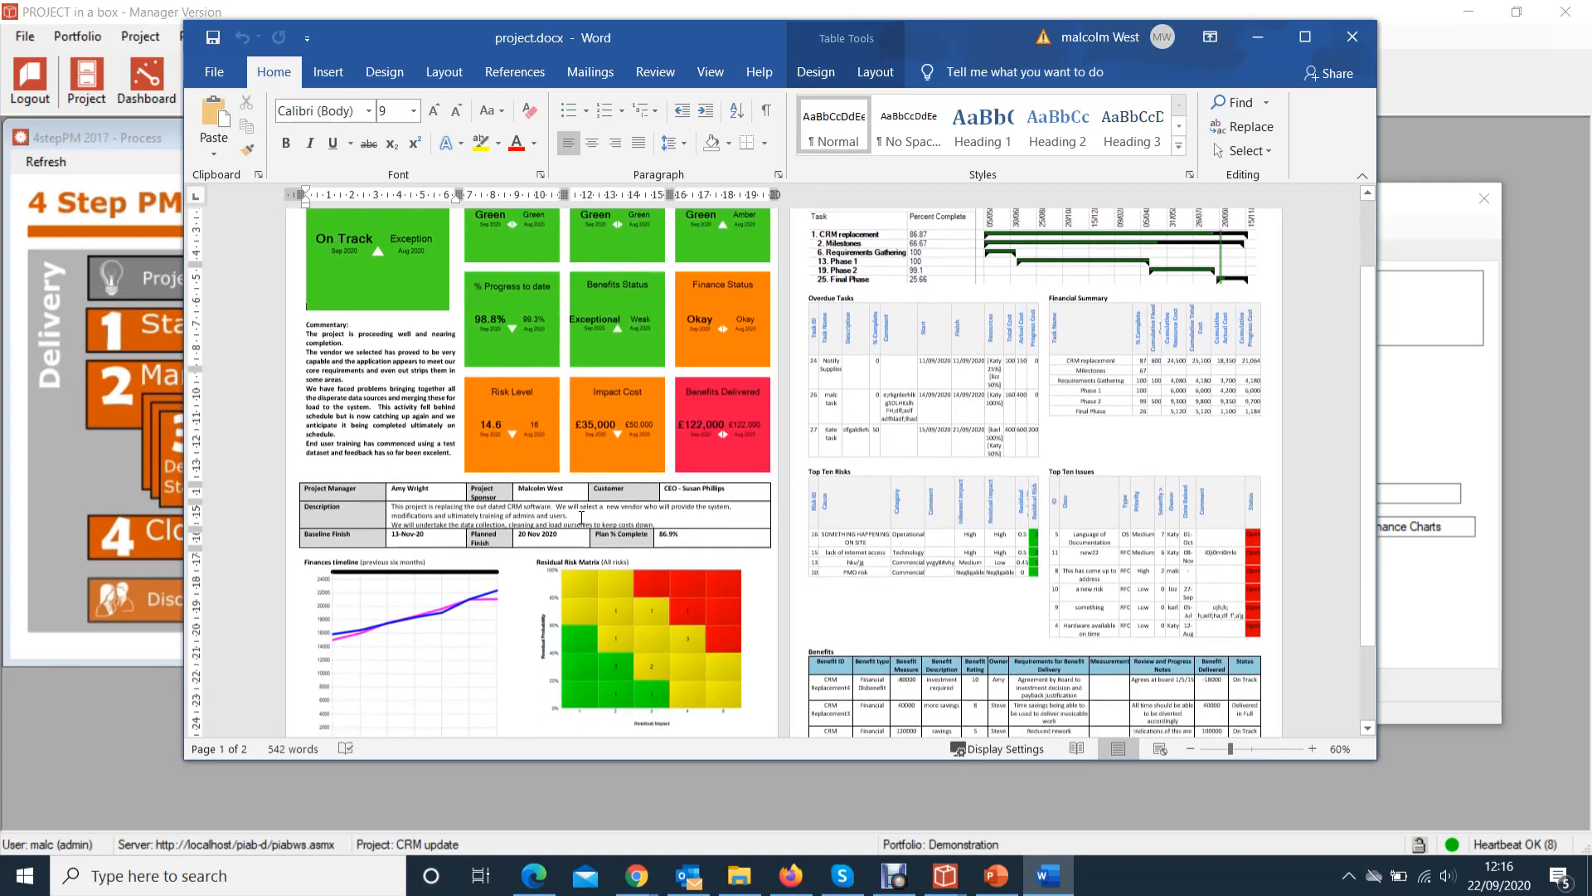
scroll(640, 533, down, 1)
scroll(640, 533, down, 2)
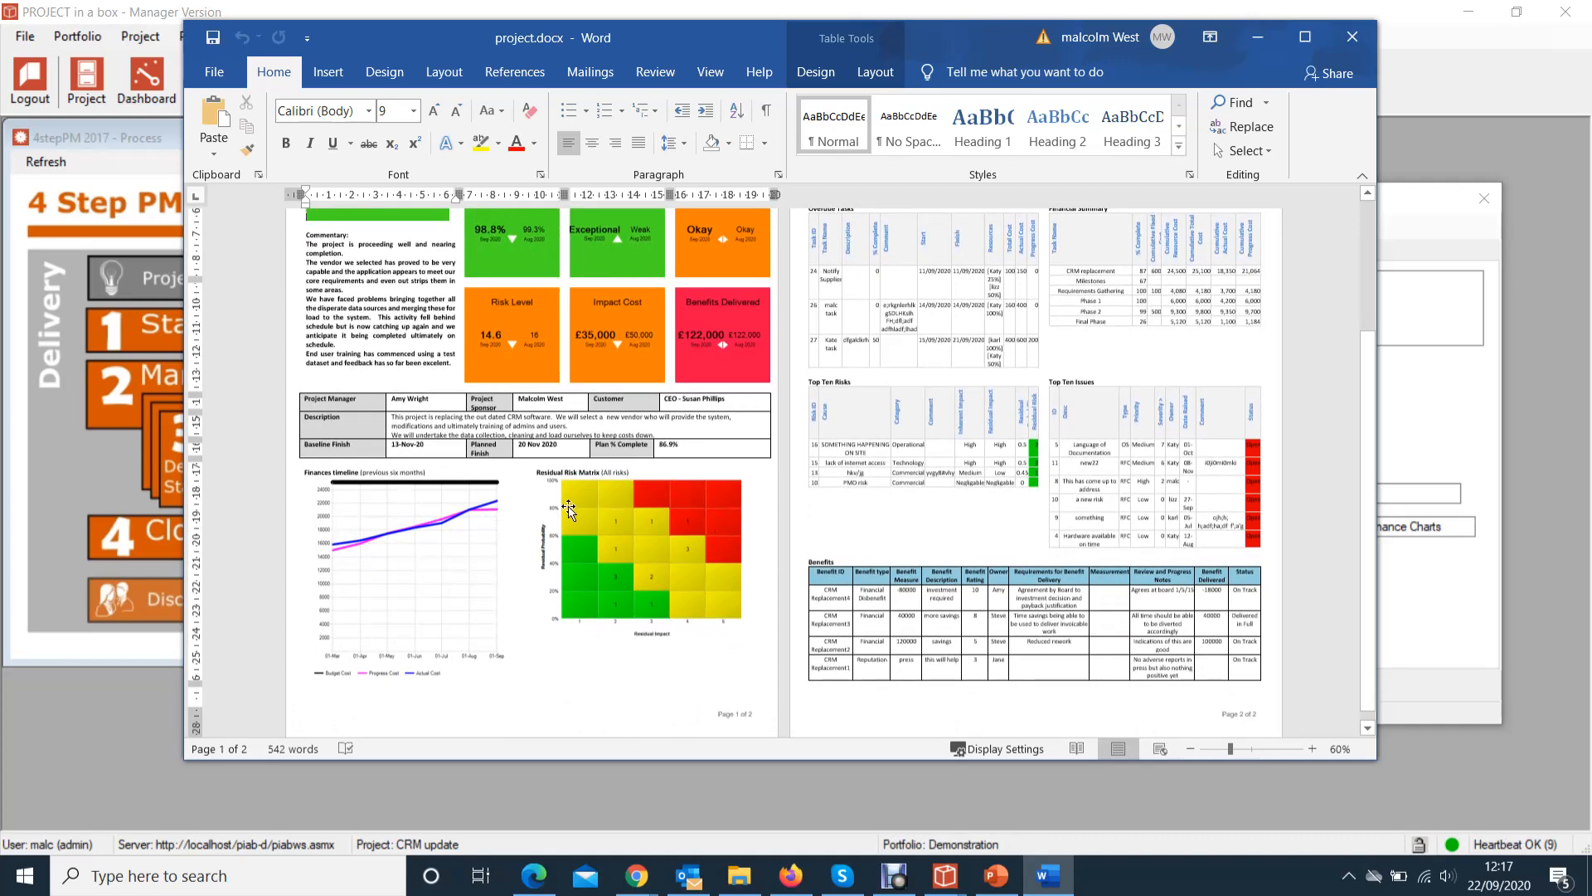
scroll(543, 492, up, 3)
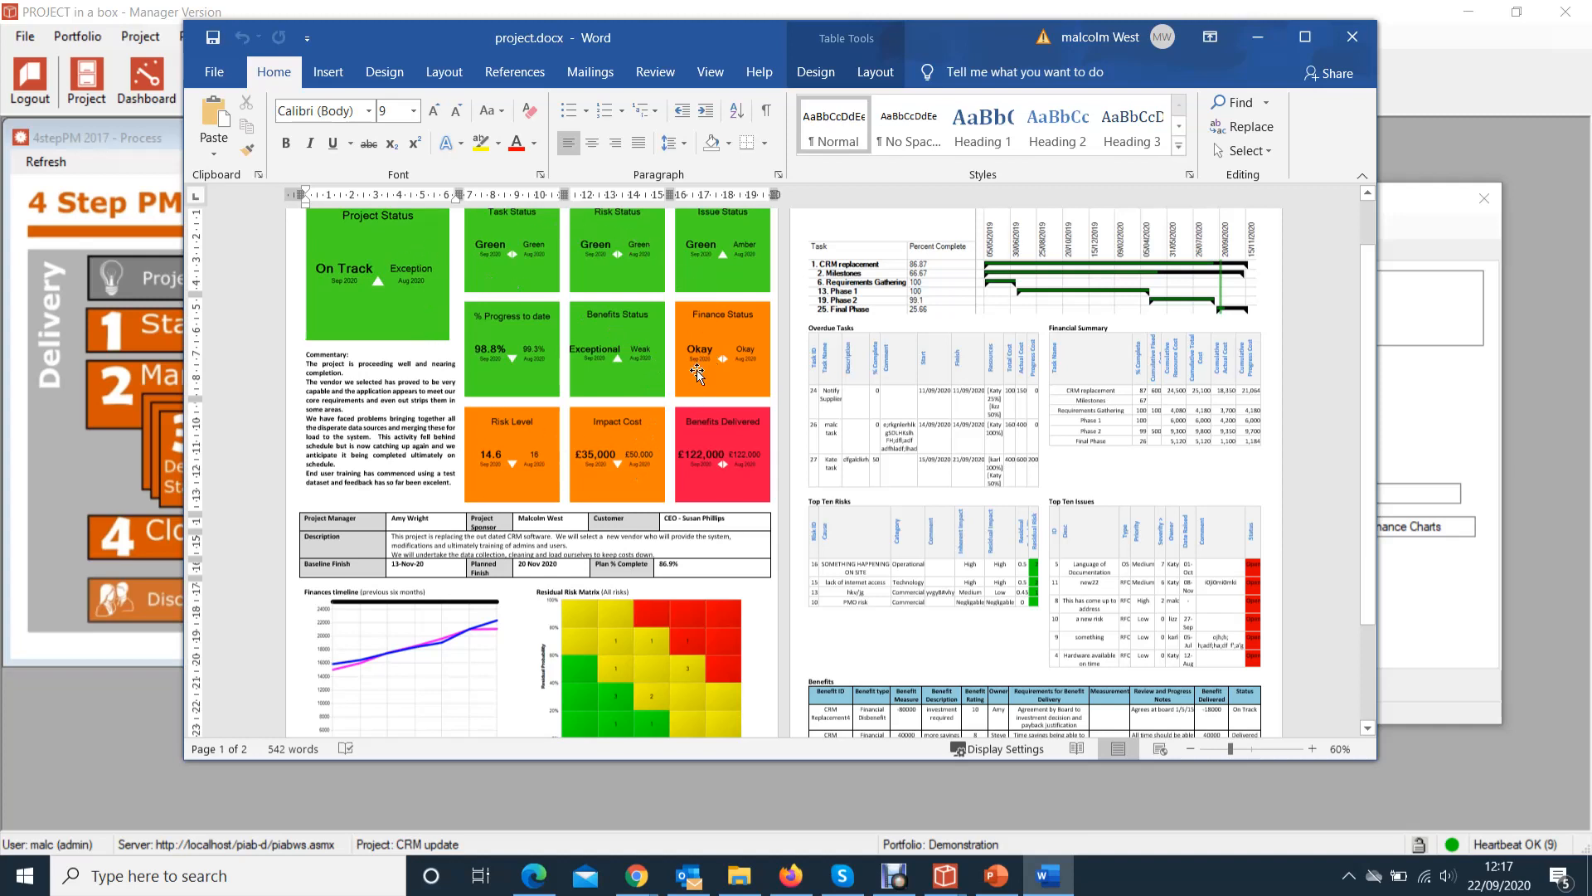
scroll(992, 329, up, 2)
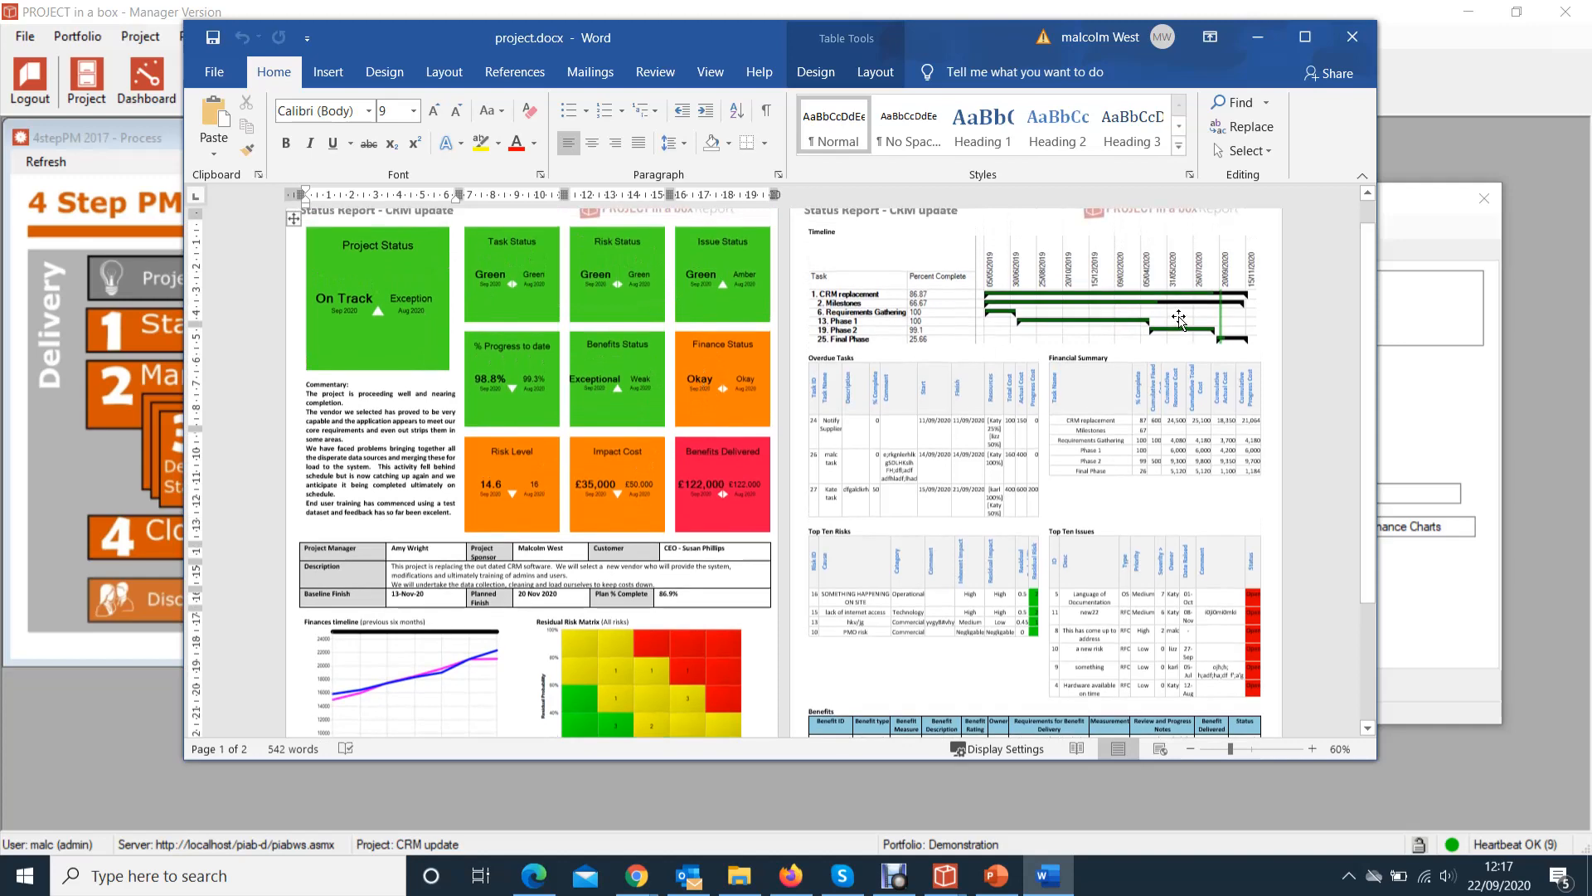
scroll(993, 325, down, 1)
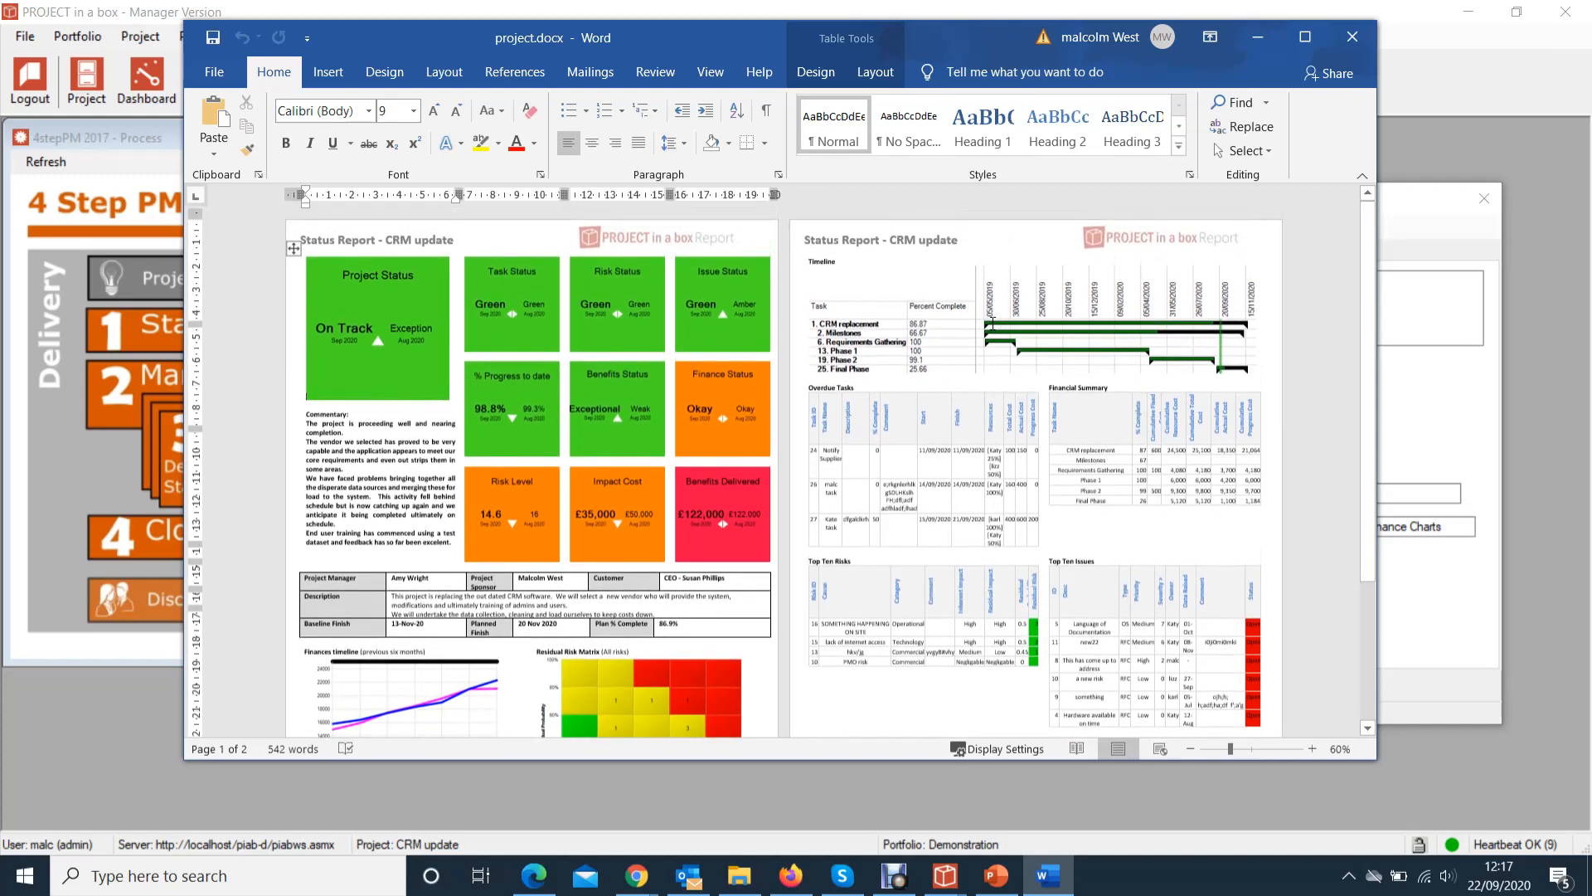
scroll(993, 325, down, 6)
scroll(993, 361, up, 6)
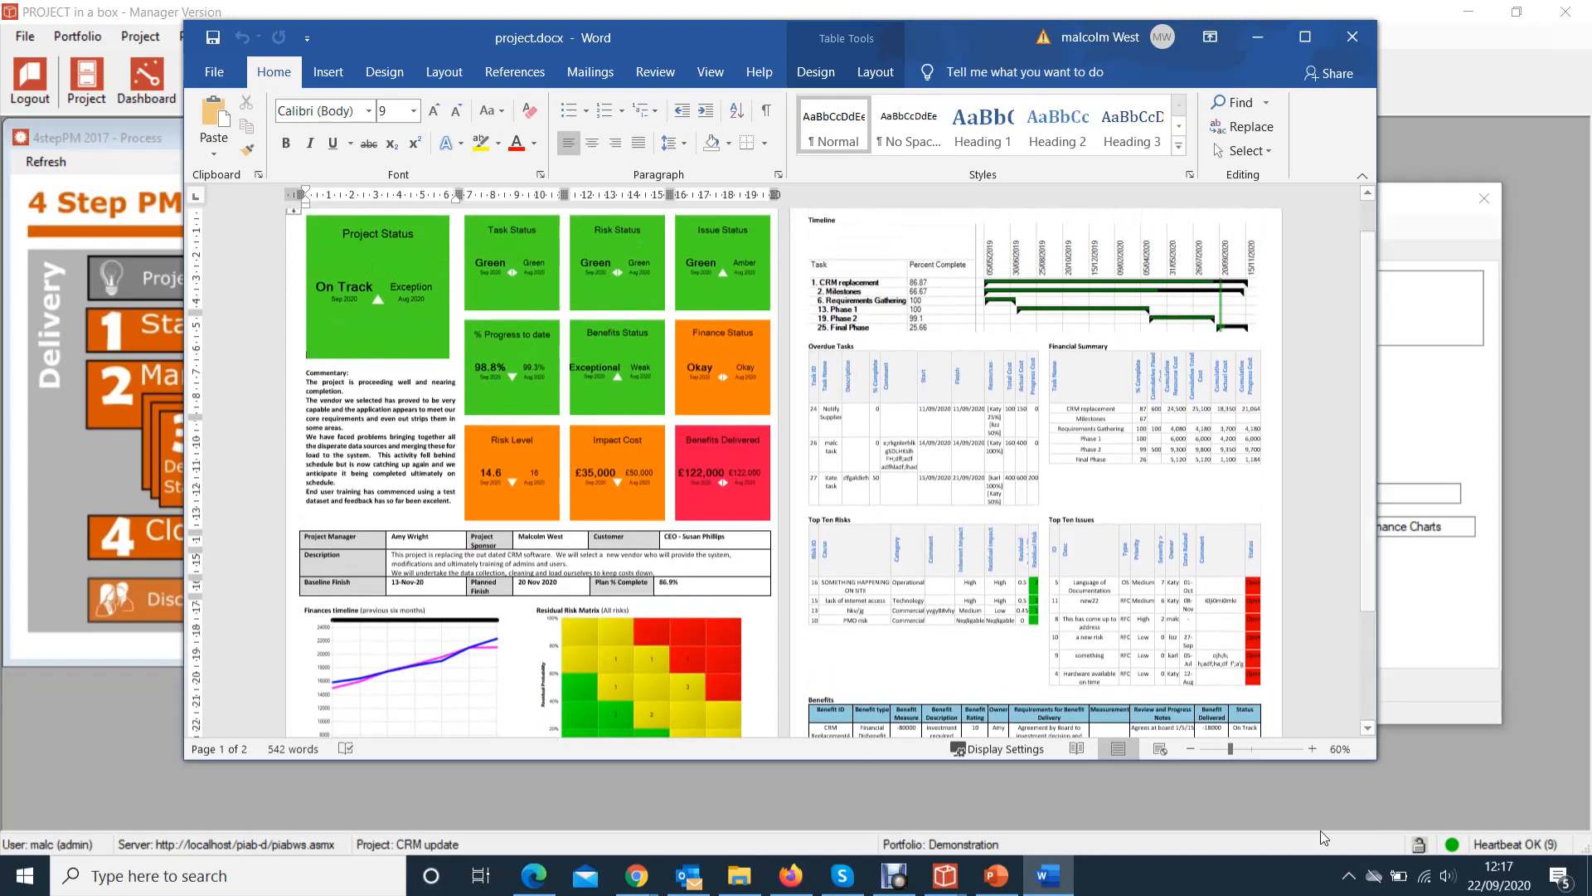
click(1312, 749)
click(1312, 749)
click(1312, 749)
click(1312, 749)
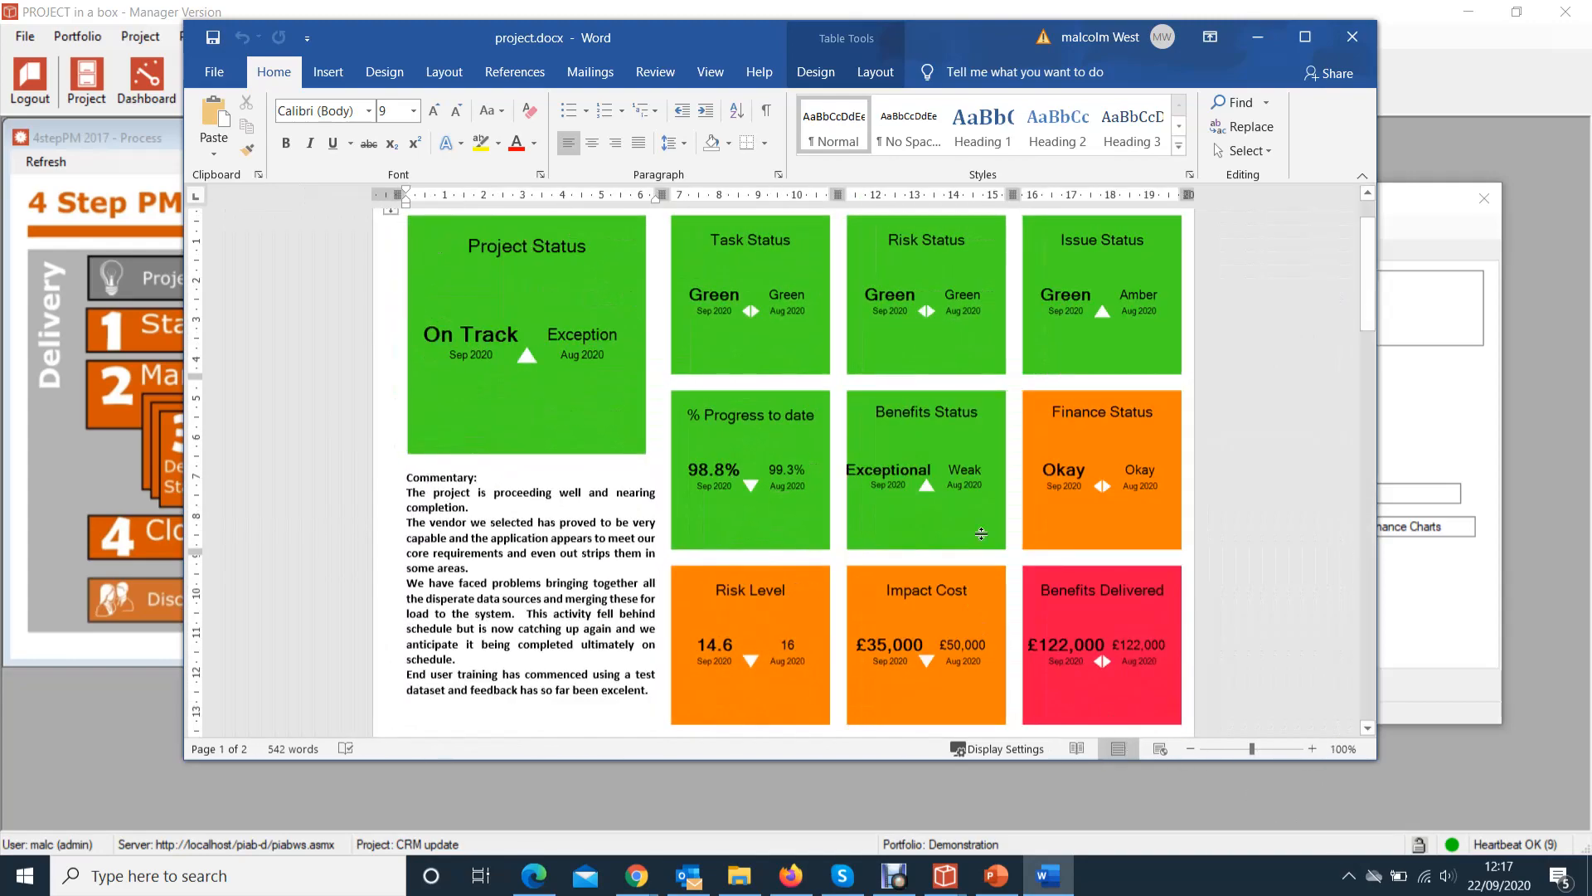
scroll(977, 604, down, 9)
scroll(977, 604, down, 10)
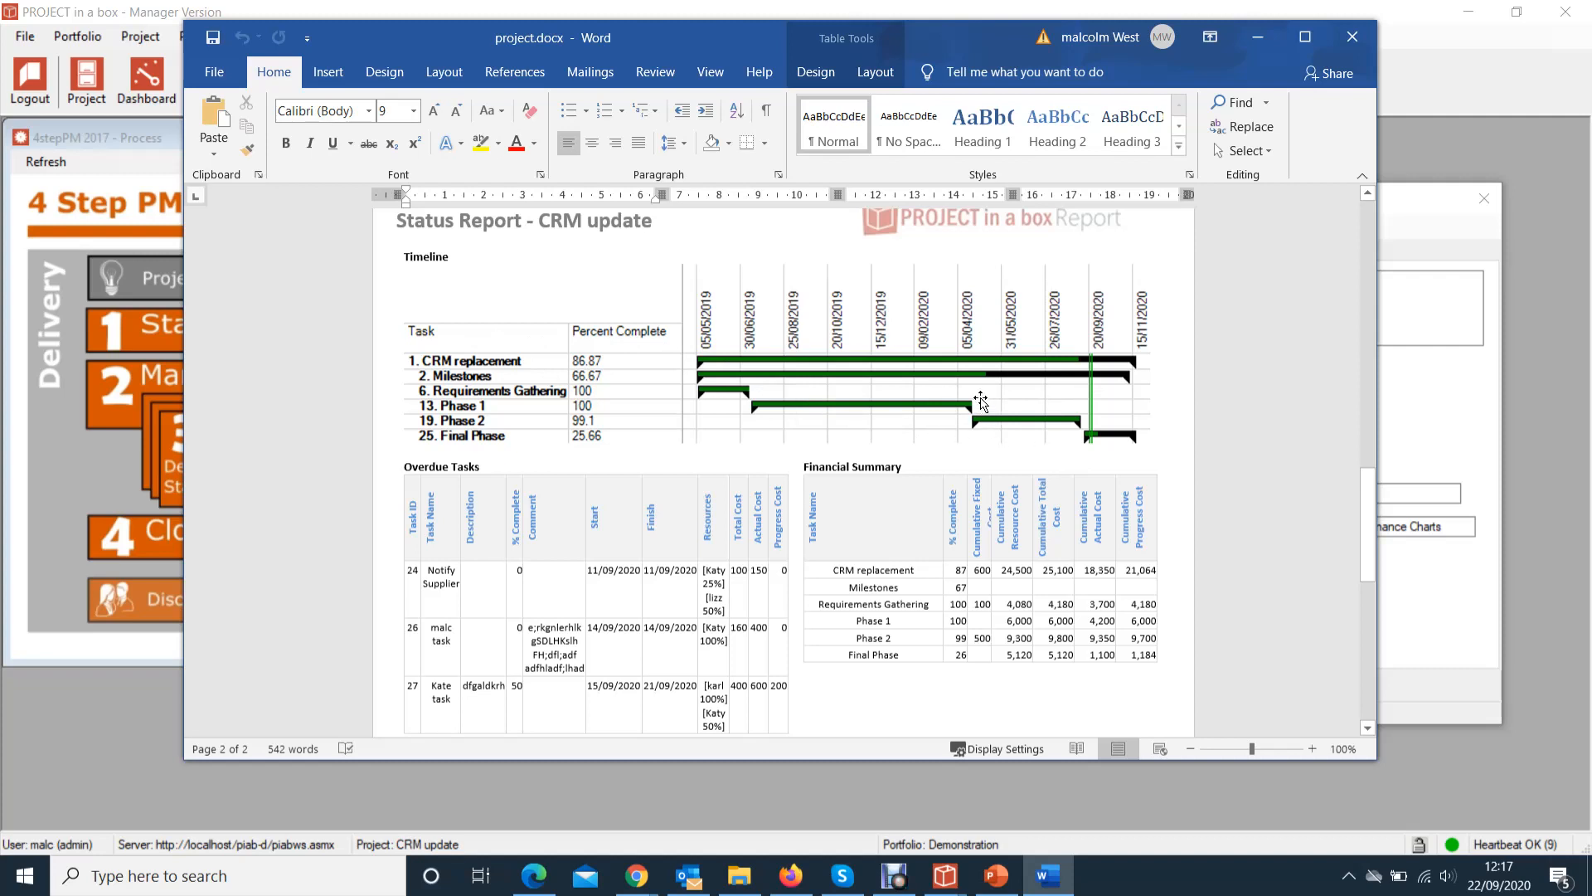
scroll(729, 444, down, 2)
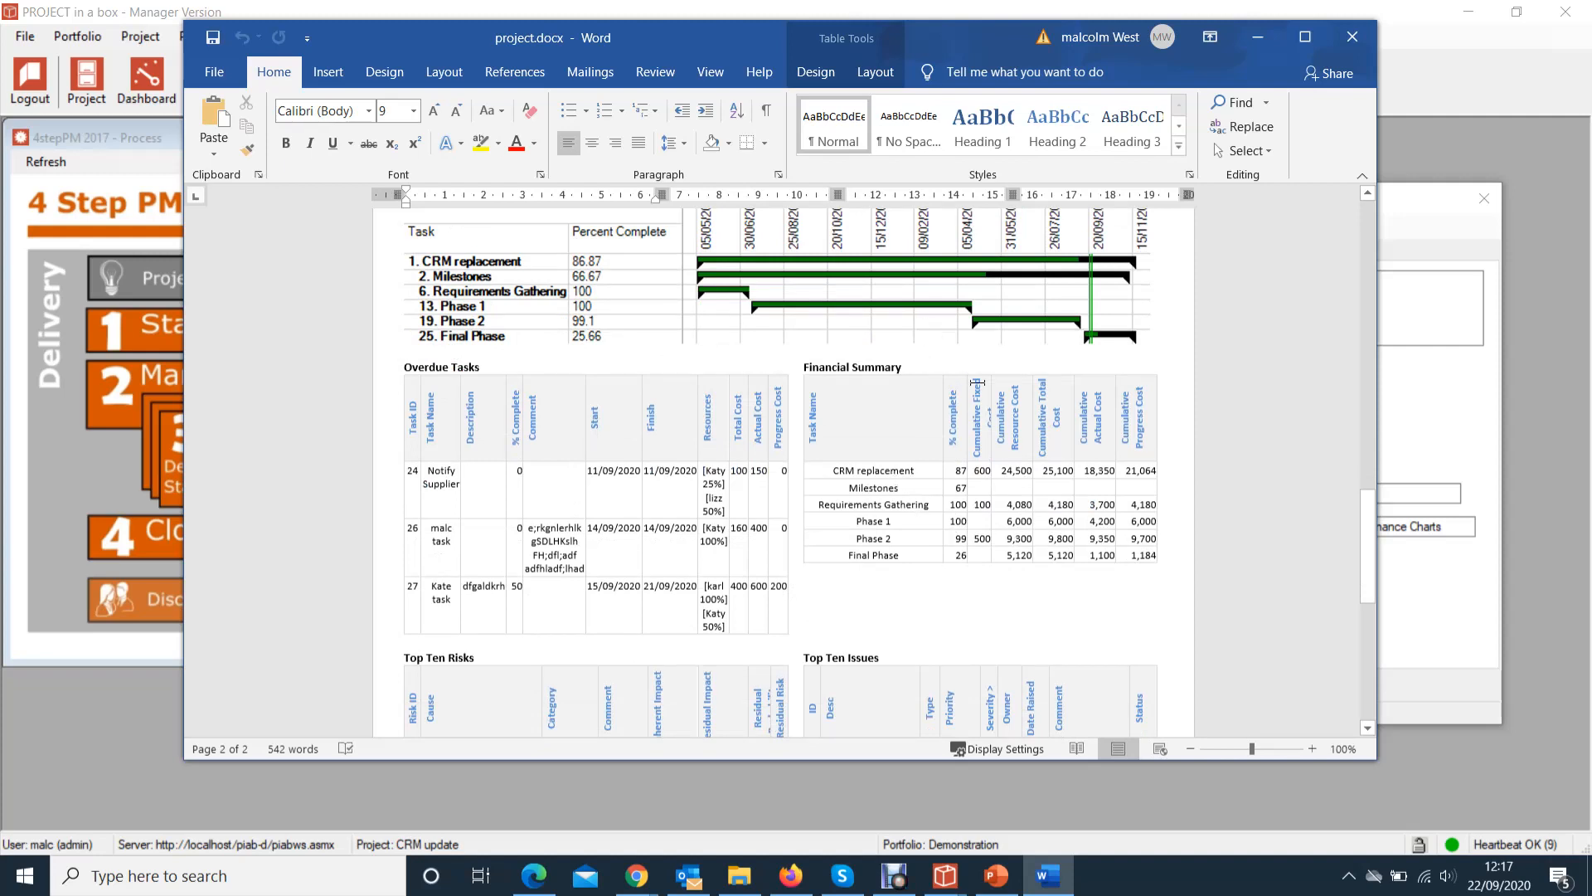
scroll(1048, 532, down, 2)
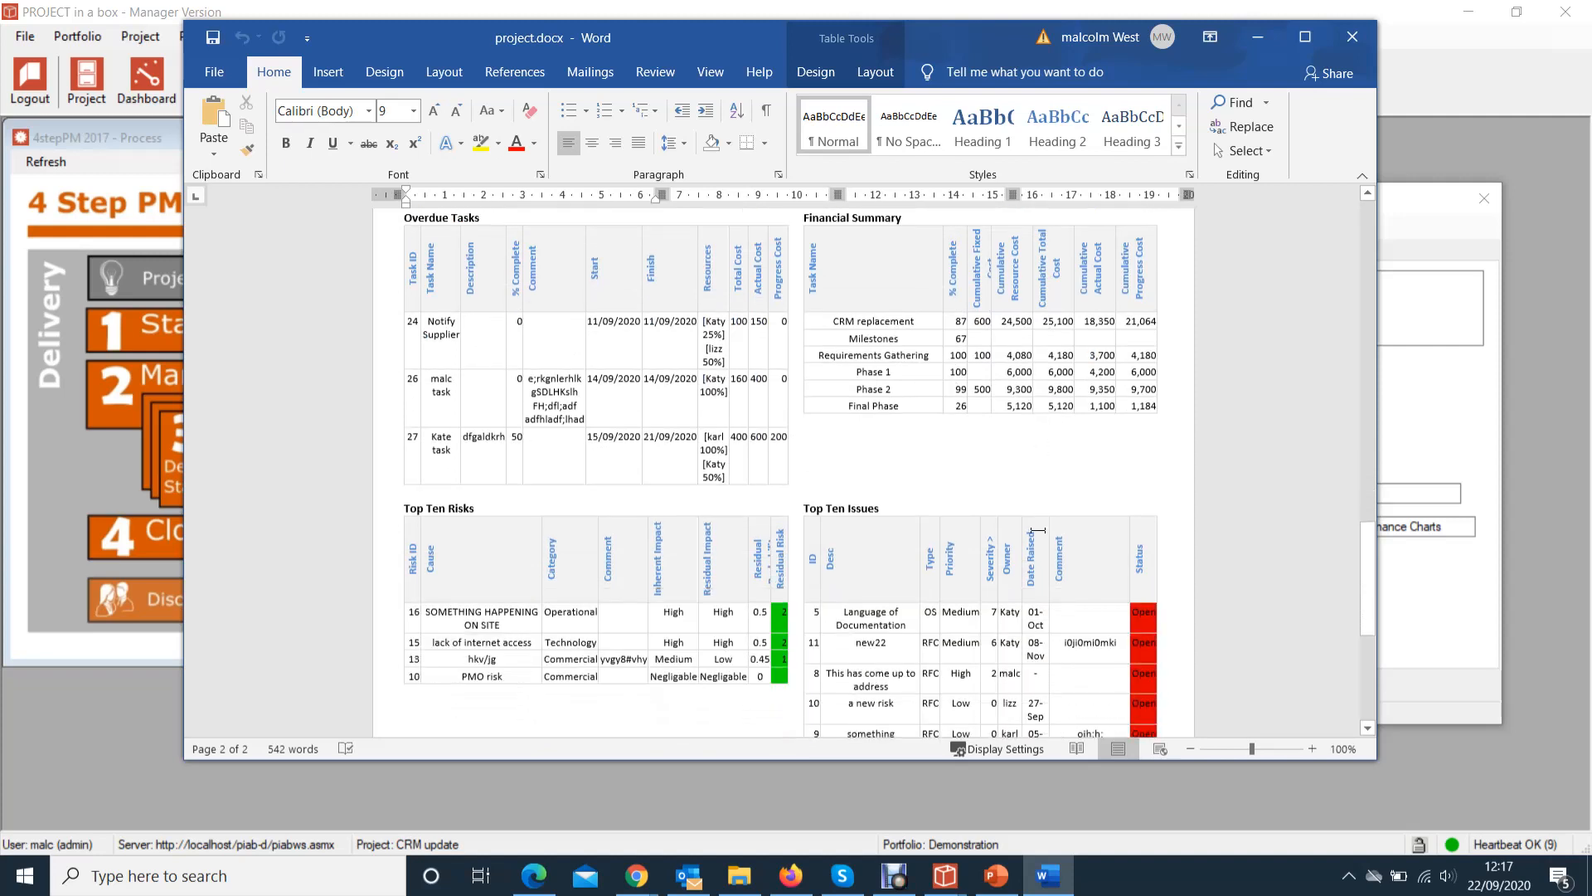
scroll(1037, 529, up, 1)
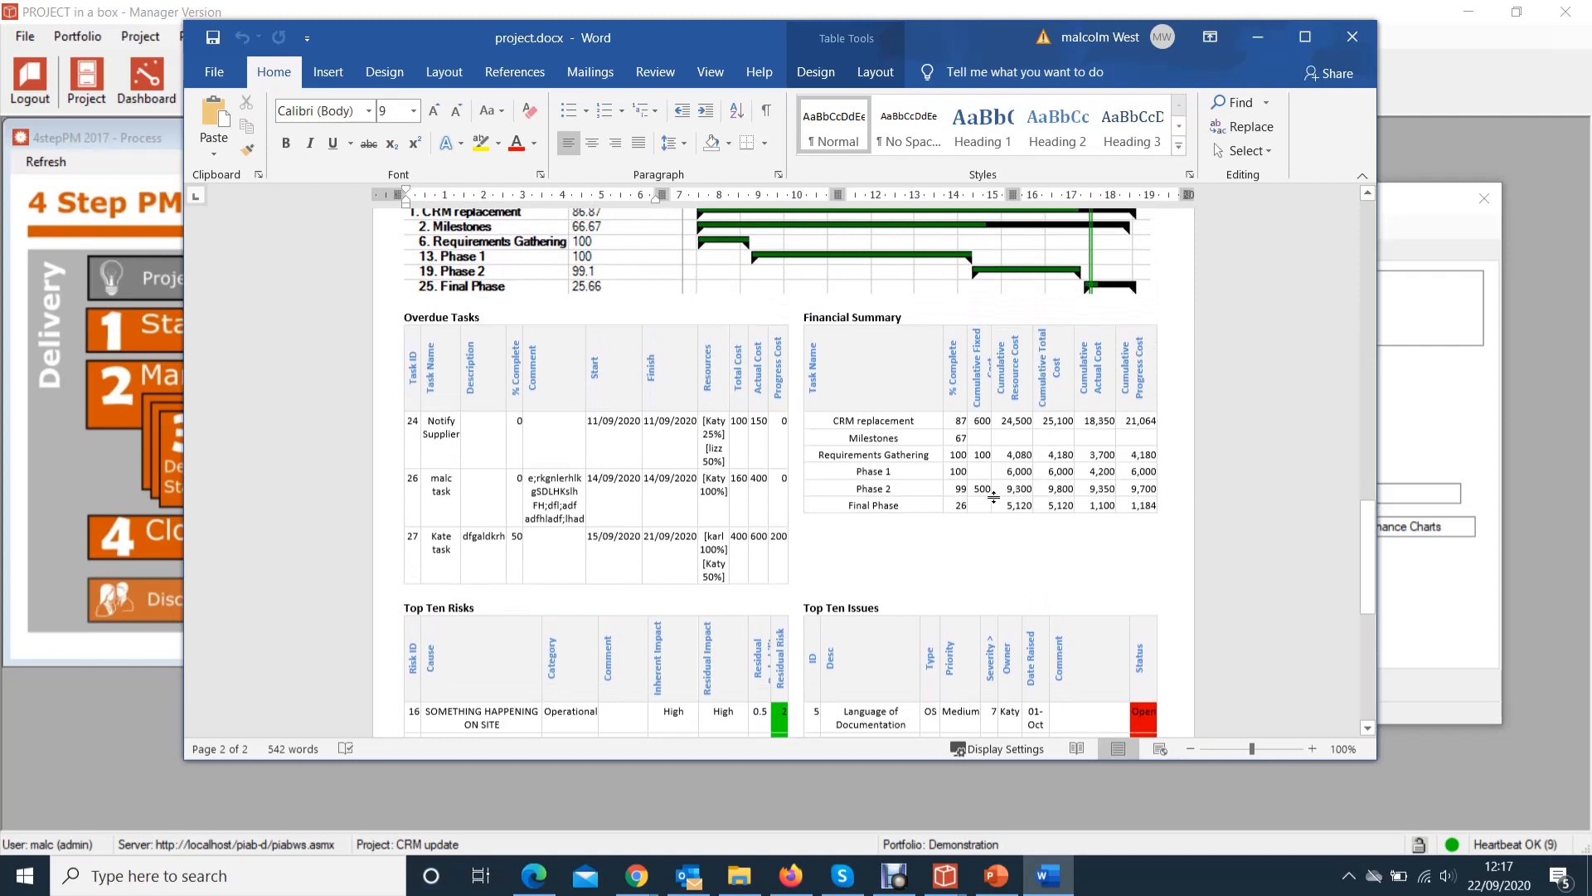
scroll(994, 497, up, 1)
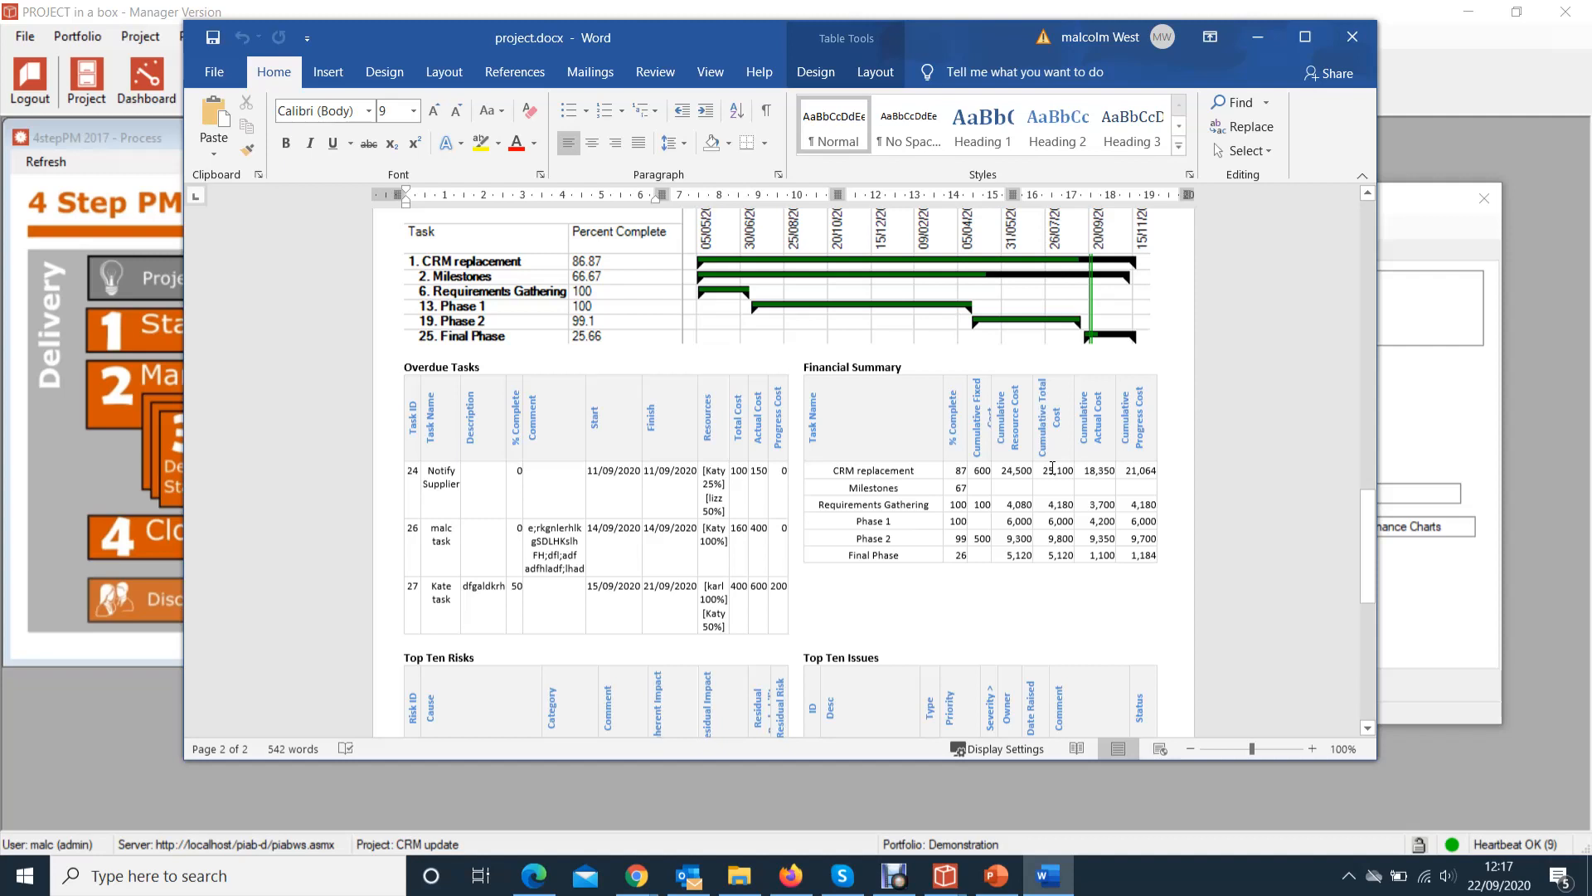
scroll(1052, 469, down, 5)
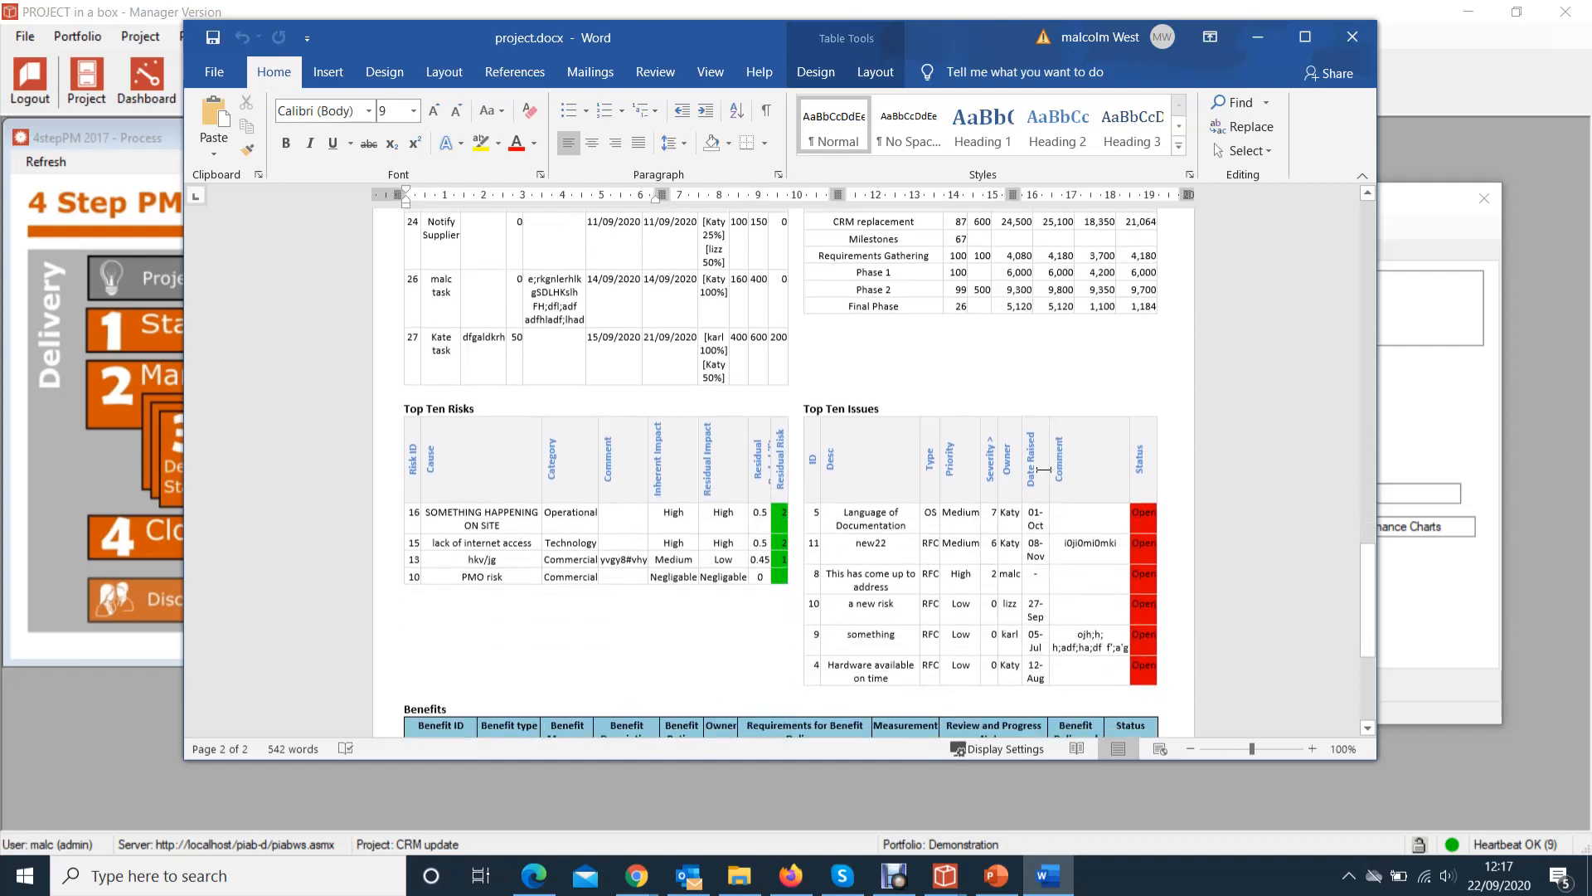
scroll(1021, 535, down, 6)
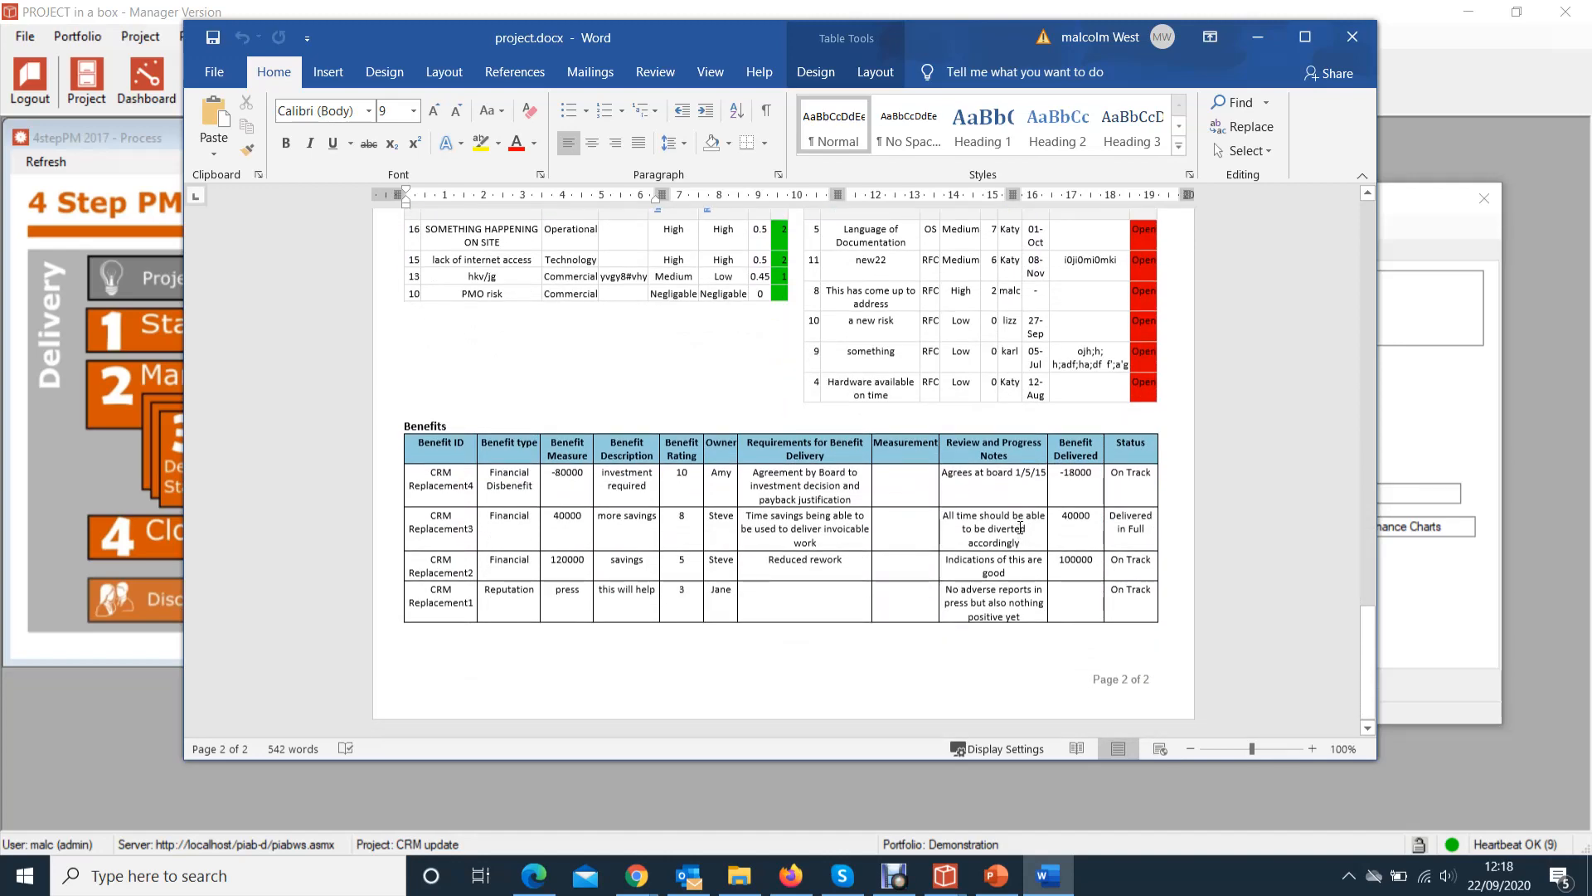
scroll(1019, 527, up, 10)
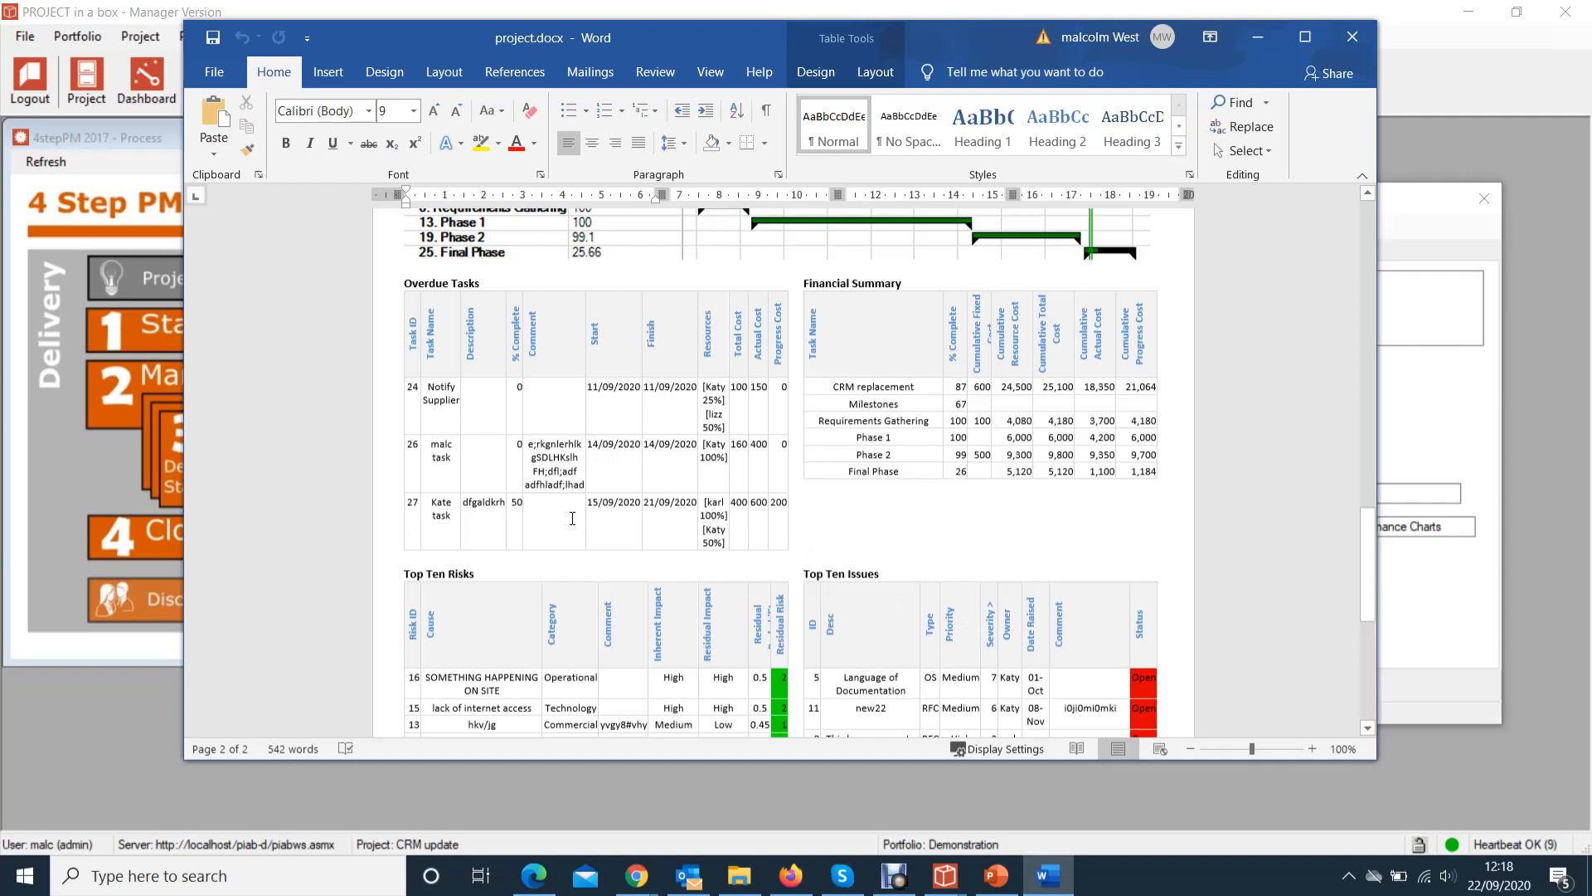
scroll(861, 315, up, 3)
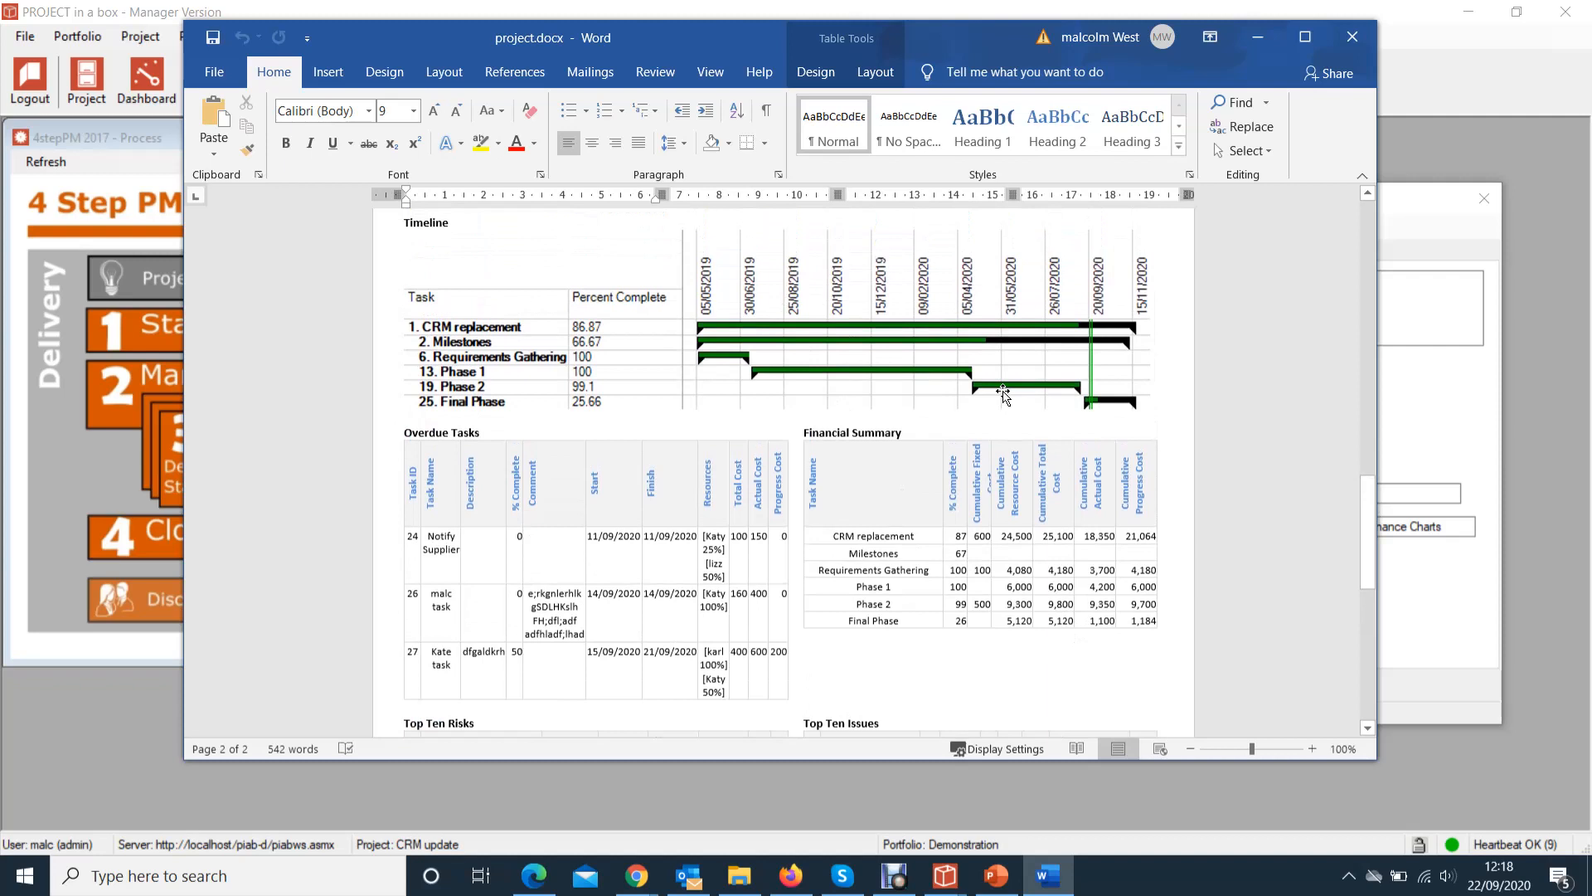
scroll(1003, 395, up, 4)
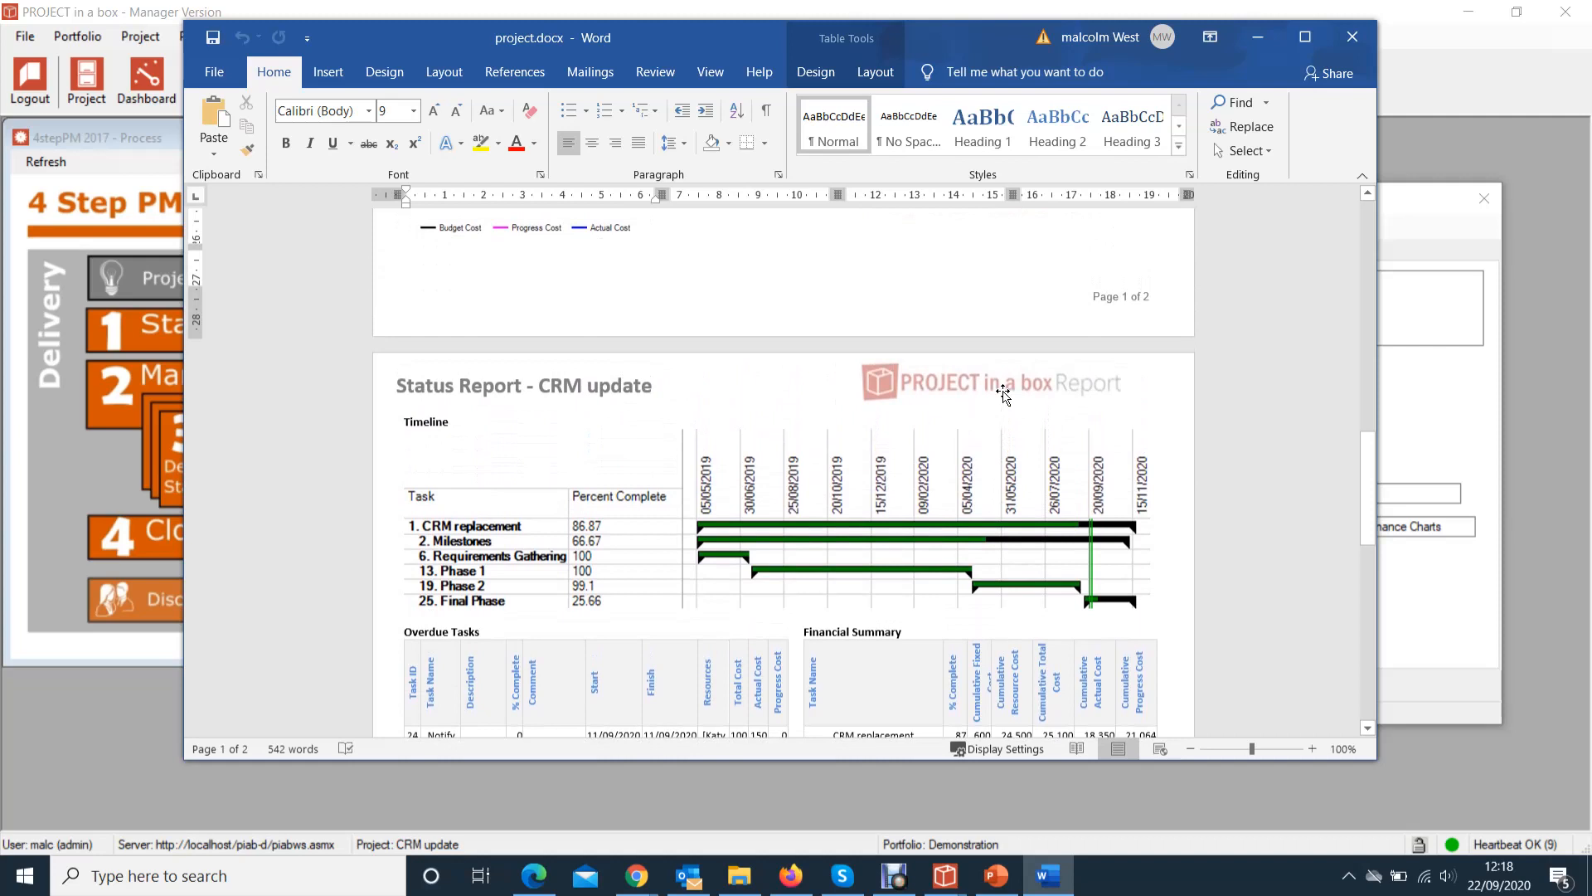
scroll(1006, 397, up, 4)
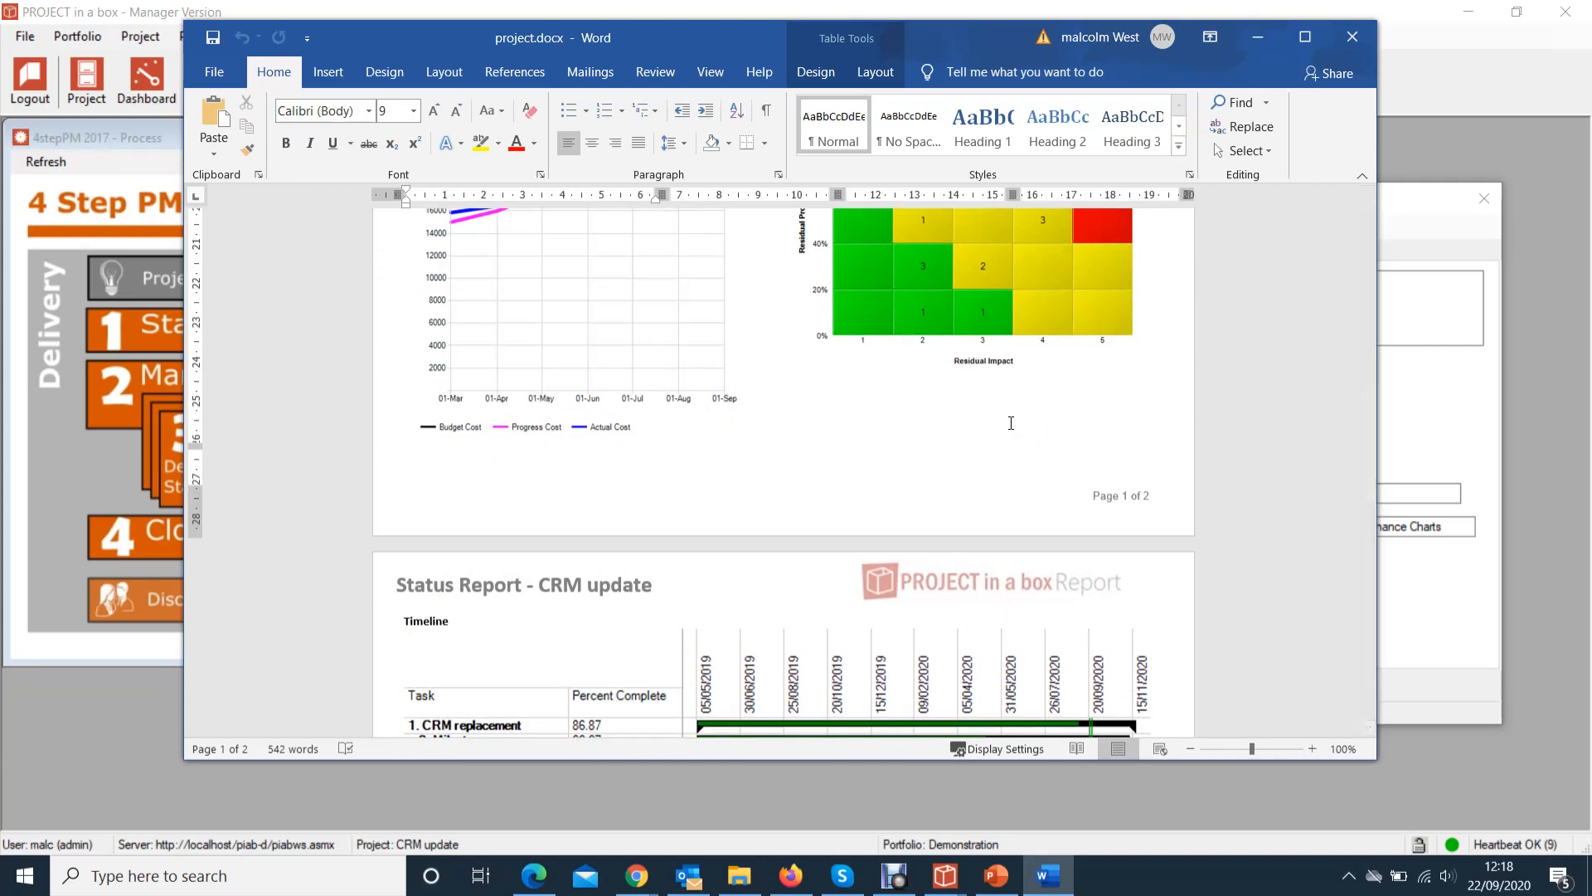
scroll(823, 401, up, 4)
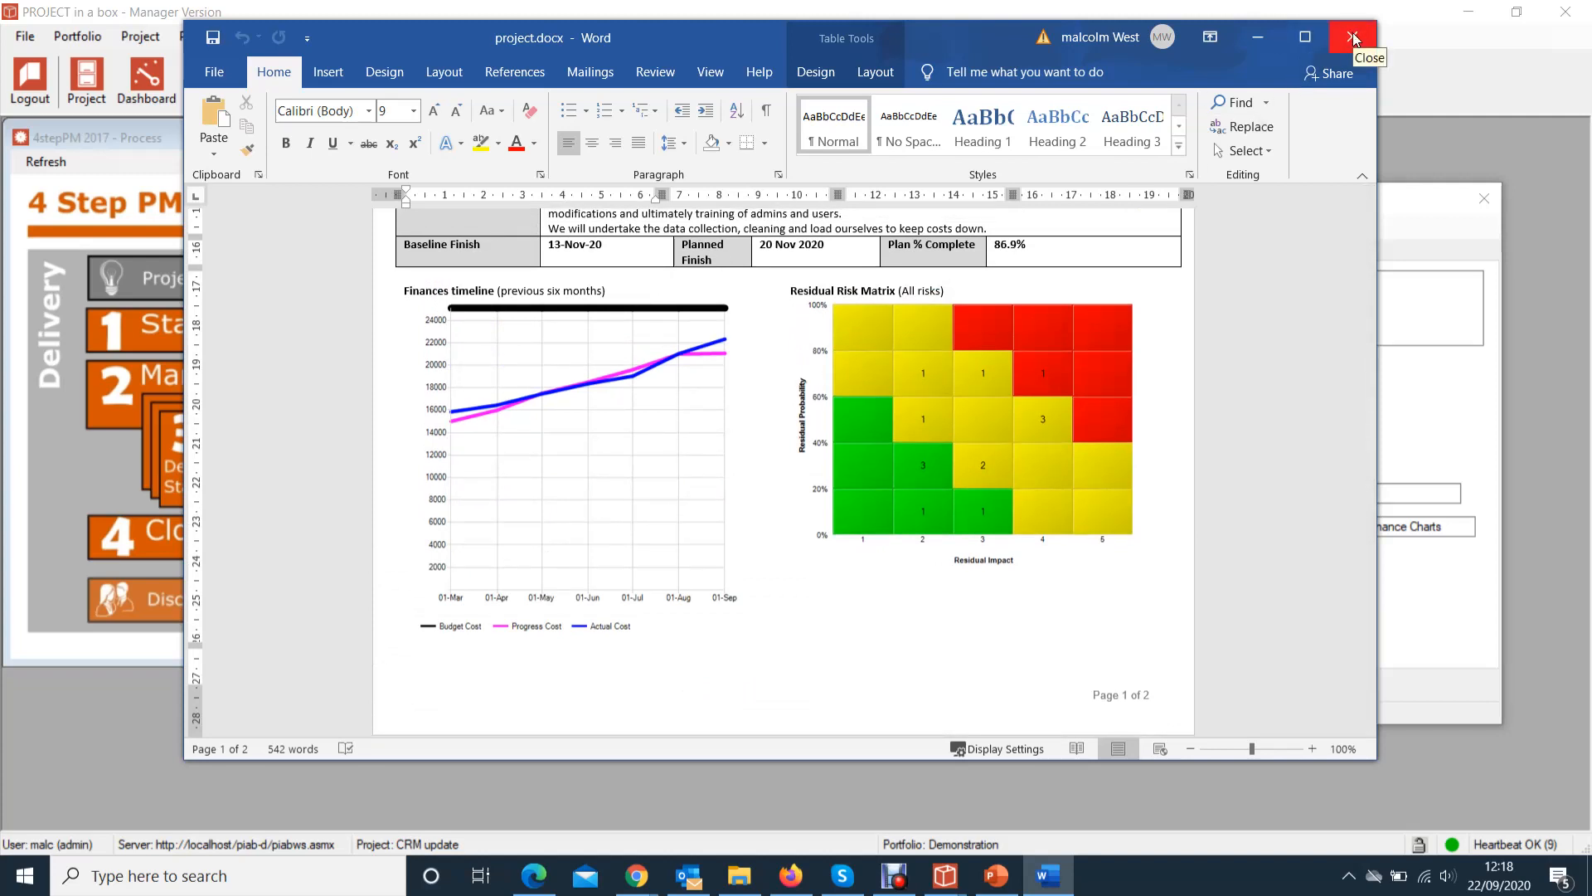
Look over the status tiles and charts once more, then close the Word status report
scroll(1173, 343, up, 10)
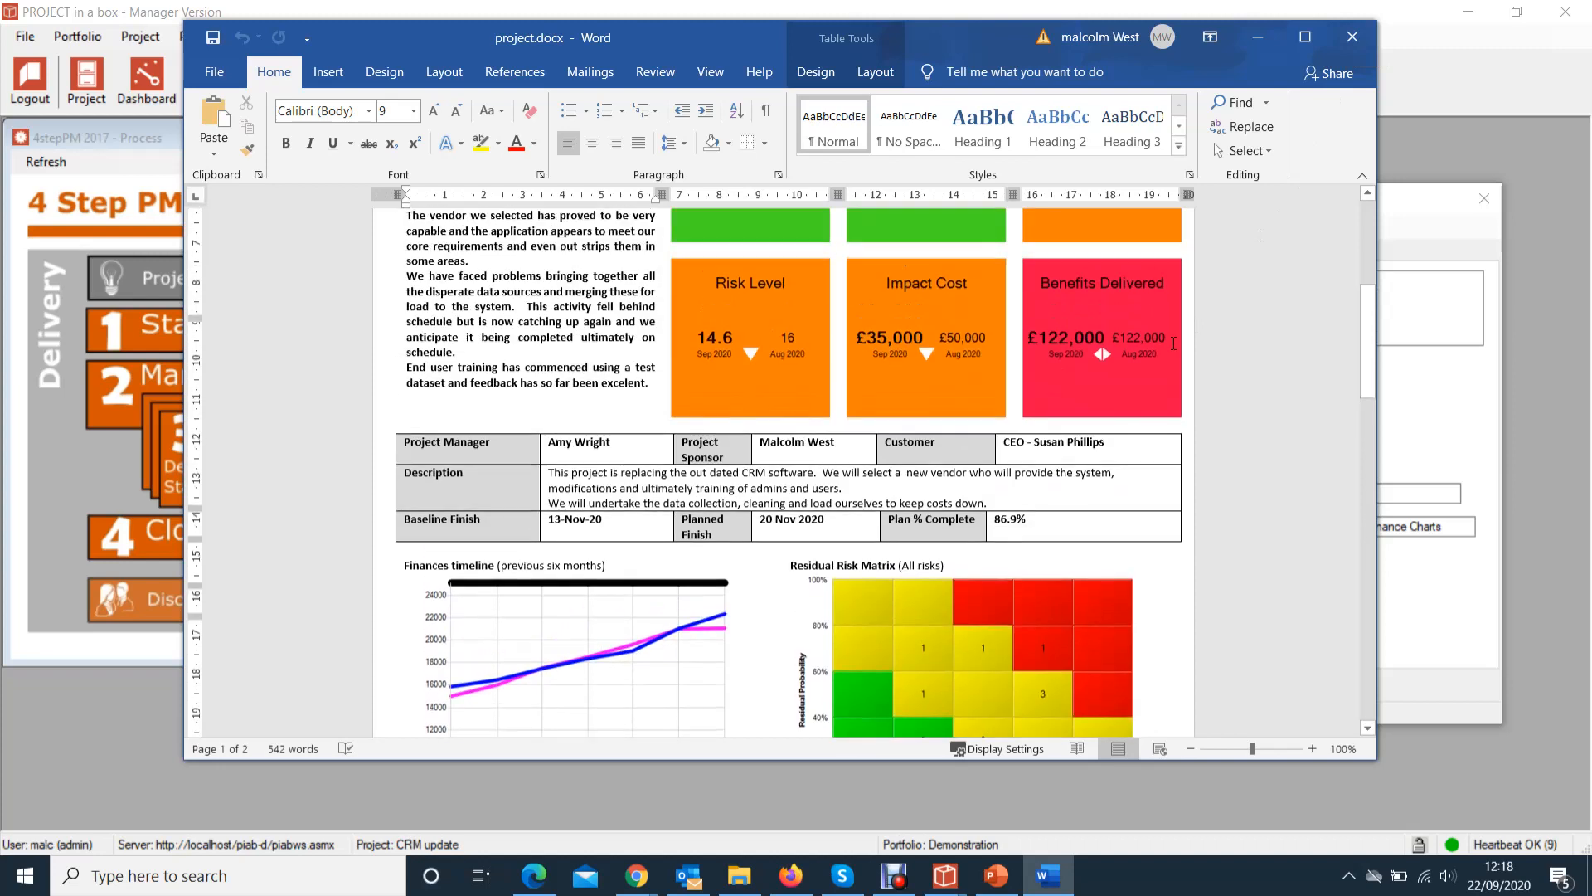
scroll(1173, 342, up, 4)
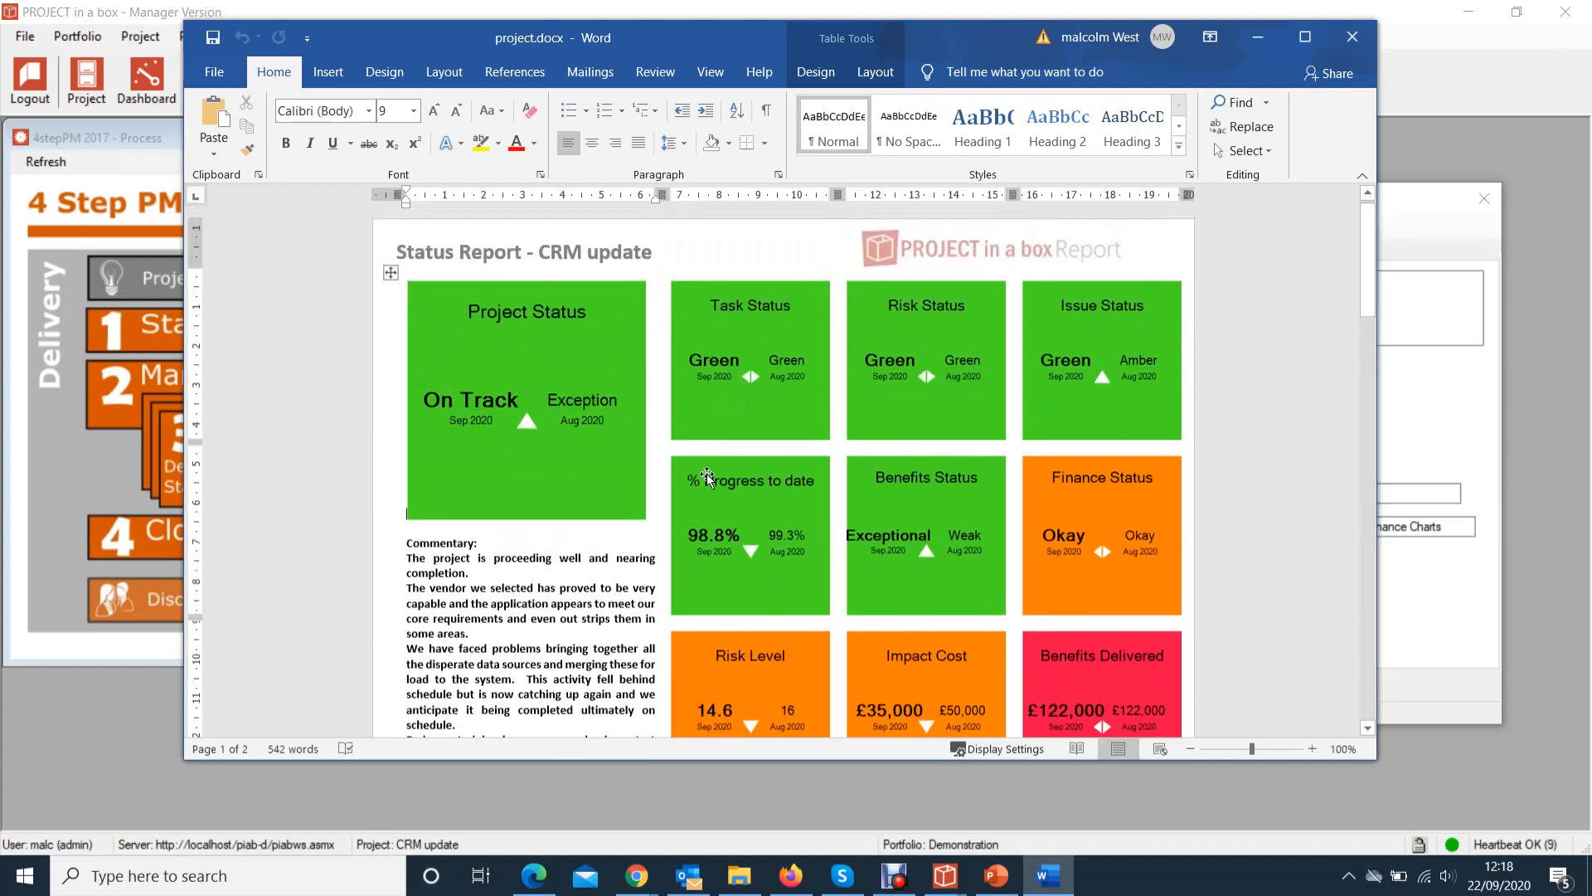
scroll(707, 469, down, 2)
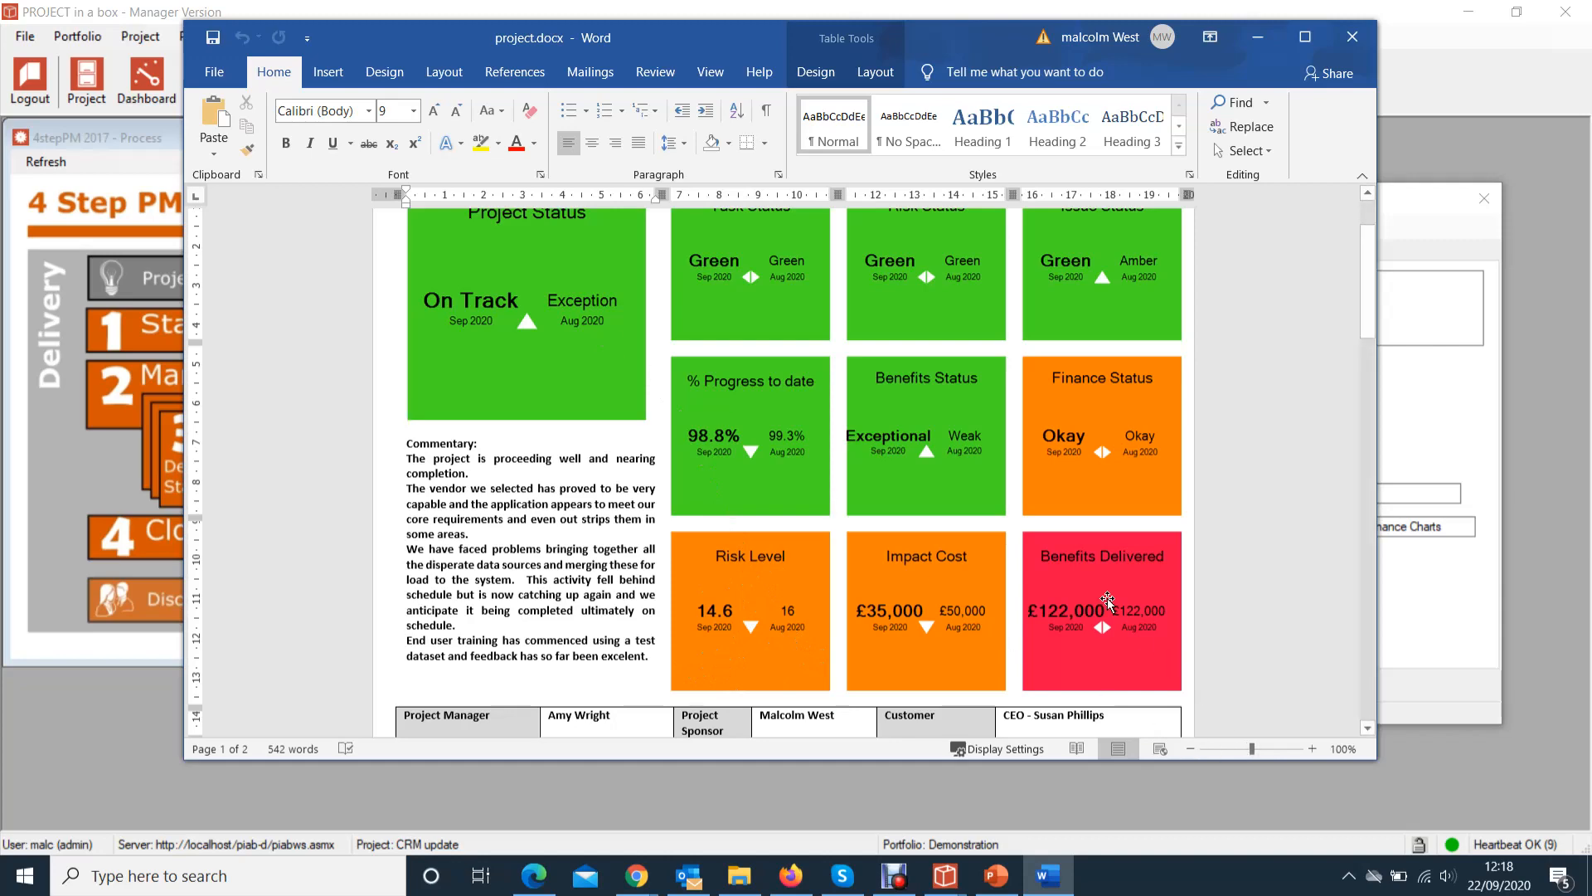
scroll(1102, 611, down, 5)
scroll(1079, 601, down, 2)
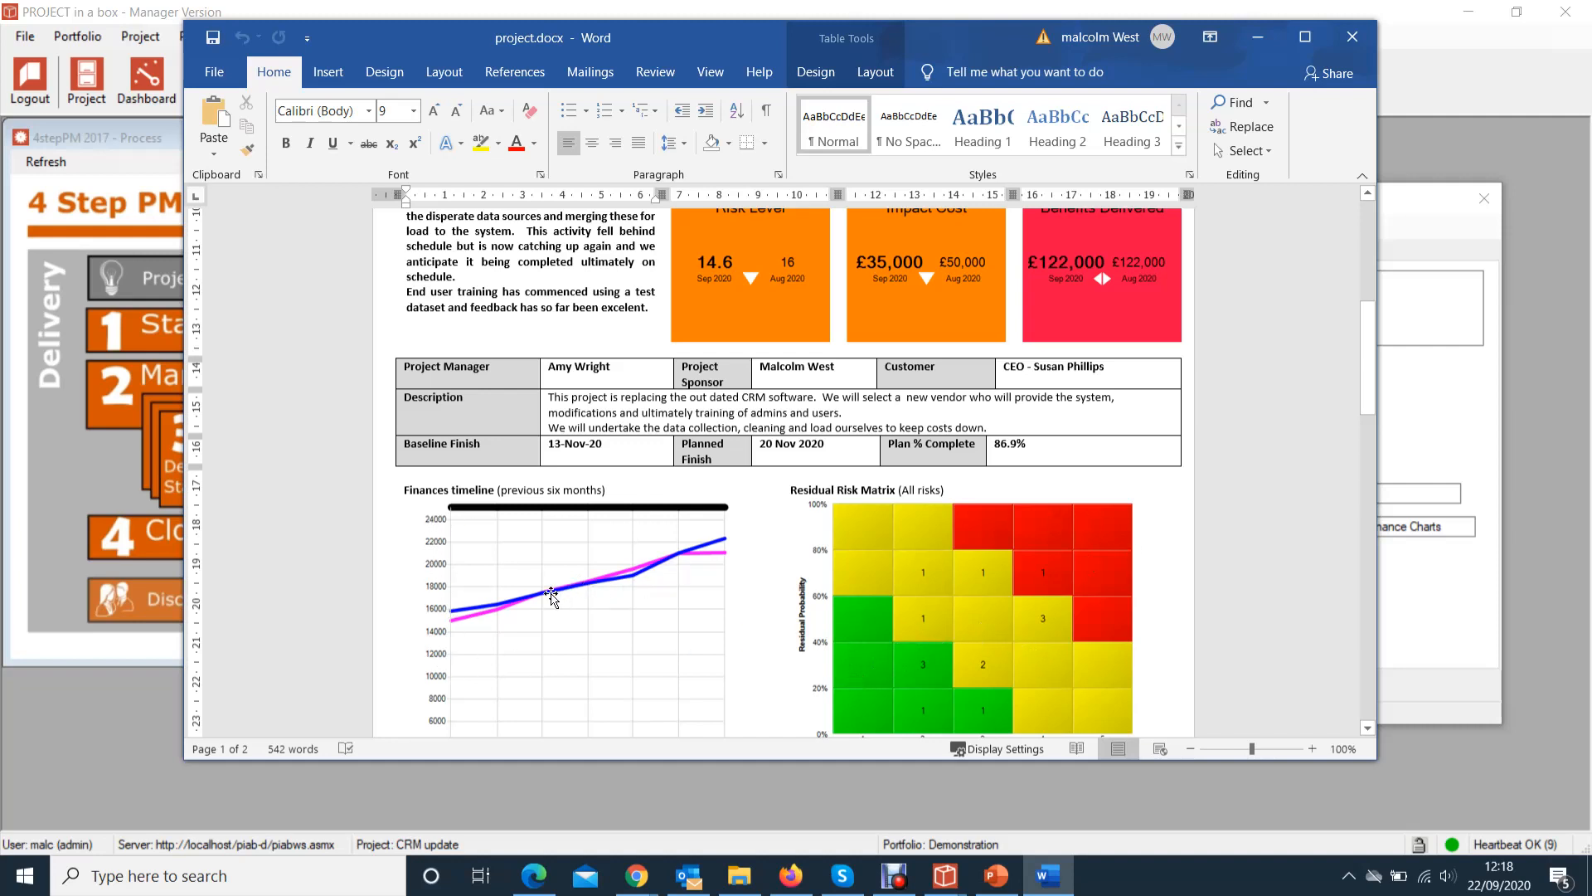
scroll(586, 655, down, 6)
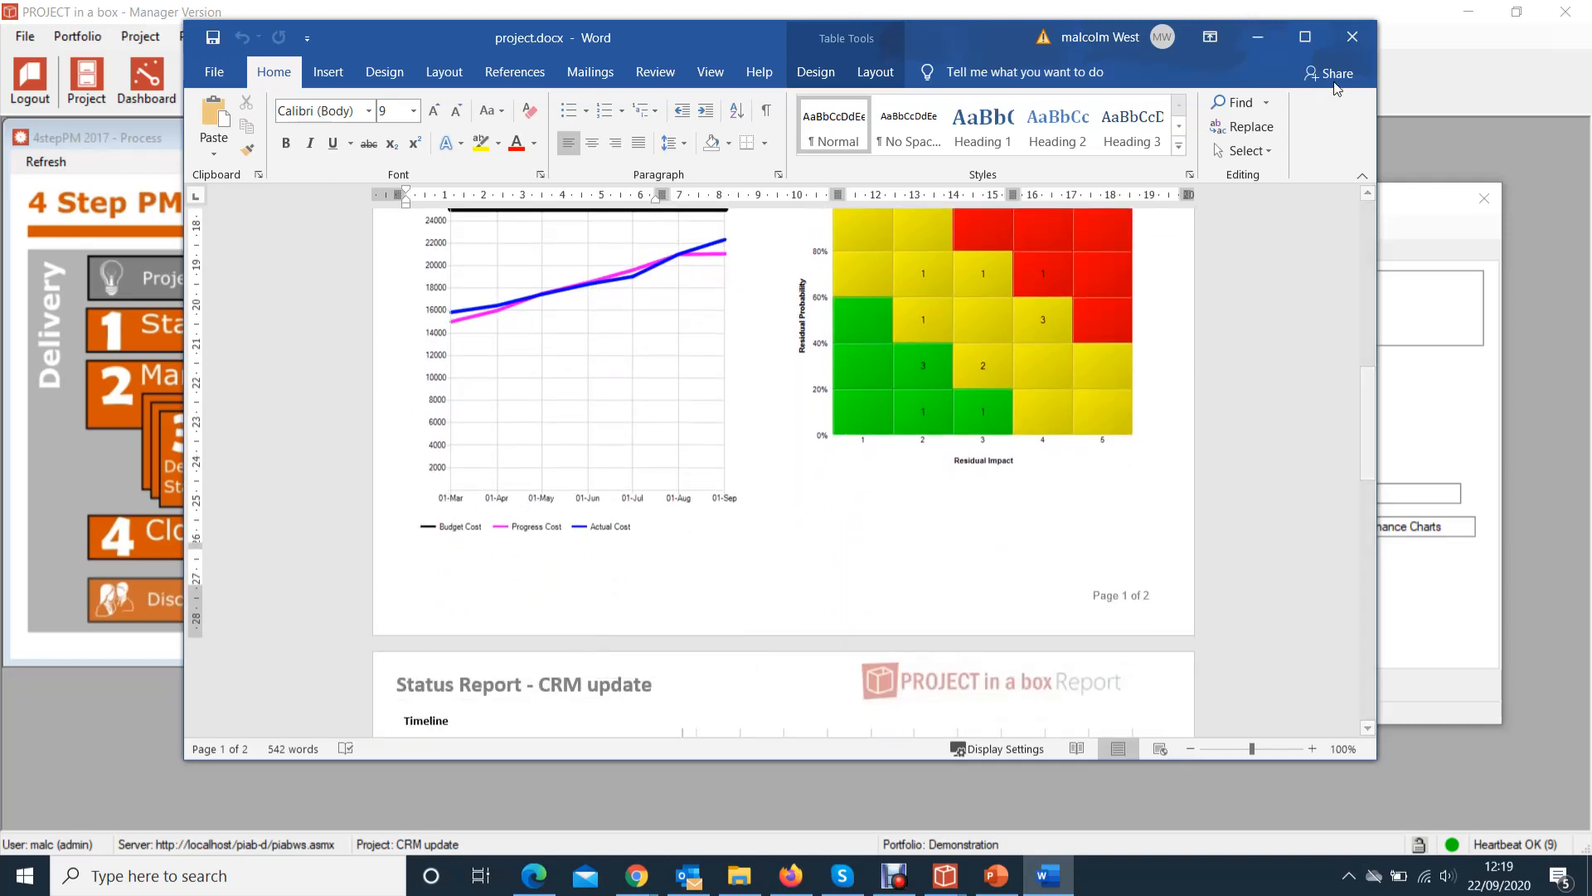
click(1353, 36)
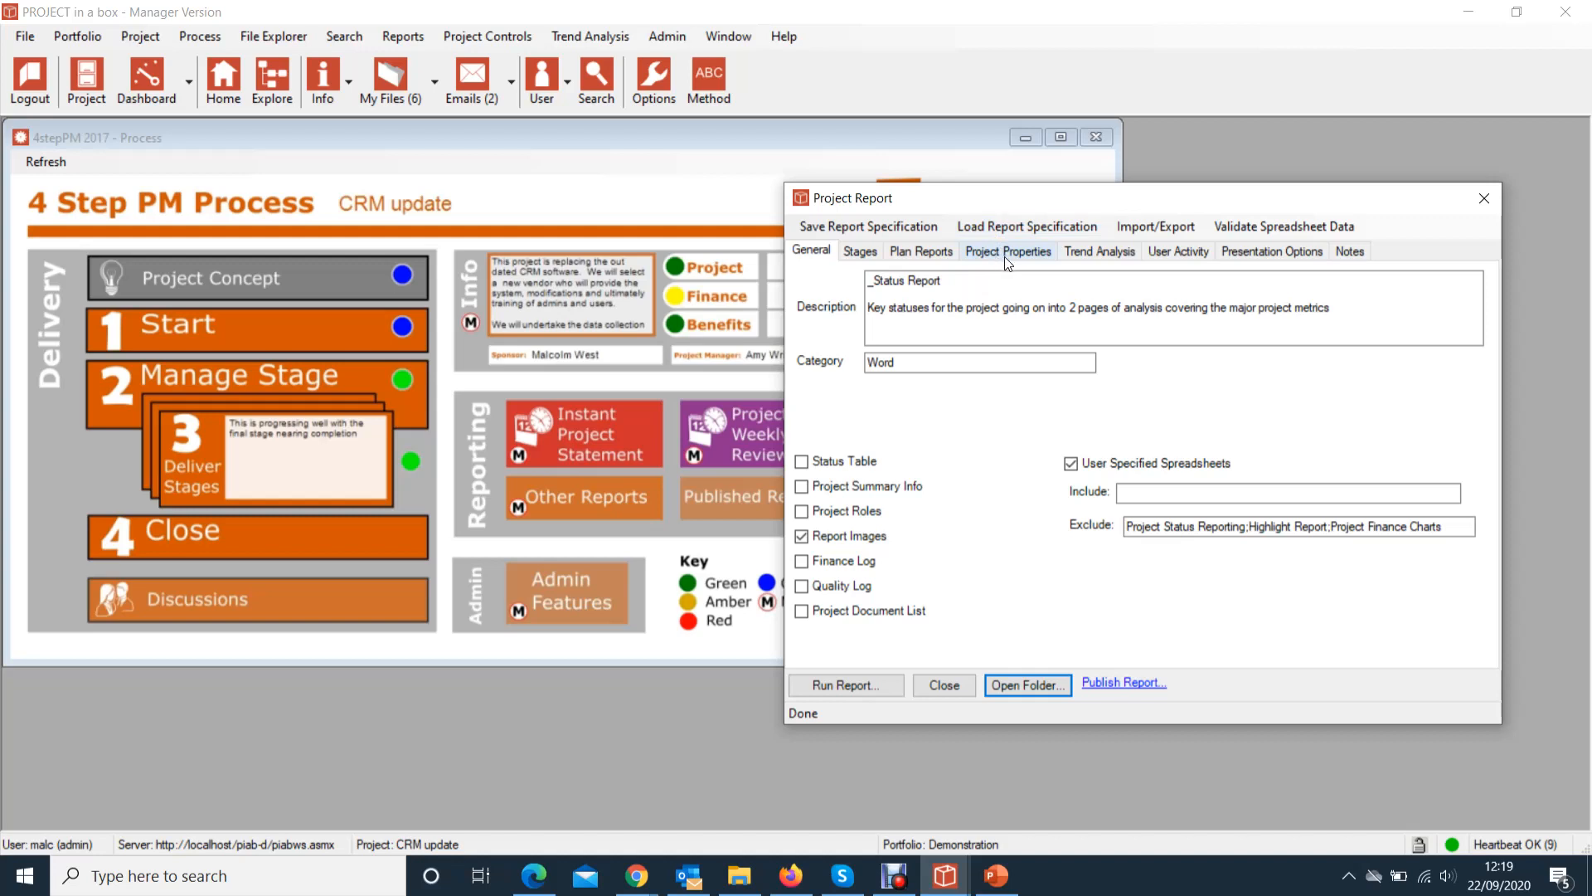
On the Trend Analysis tab, open the Risk Status trend view for editing
click(1112, 258)
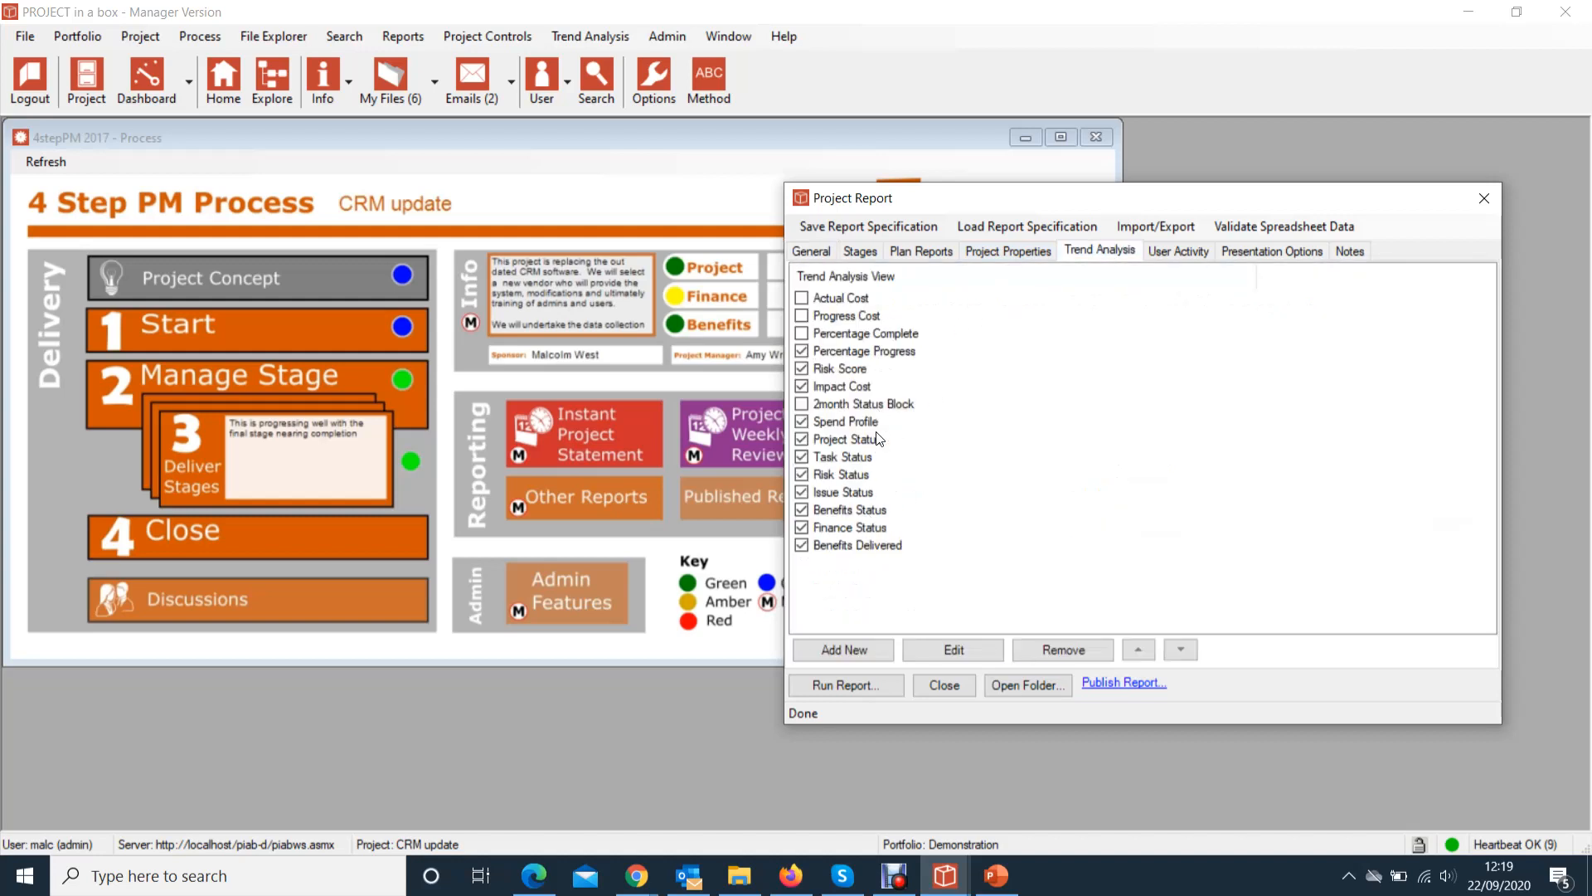
click(844, 475)
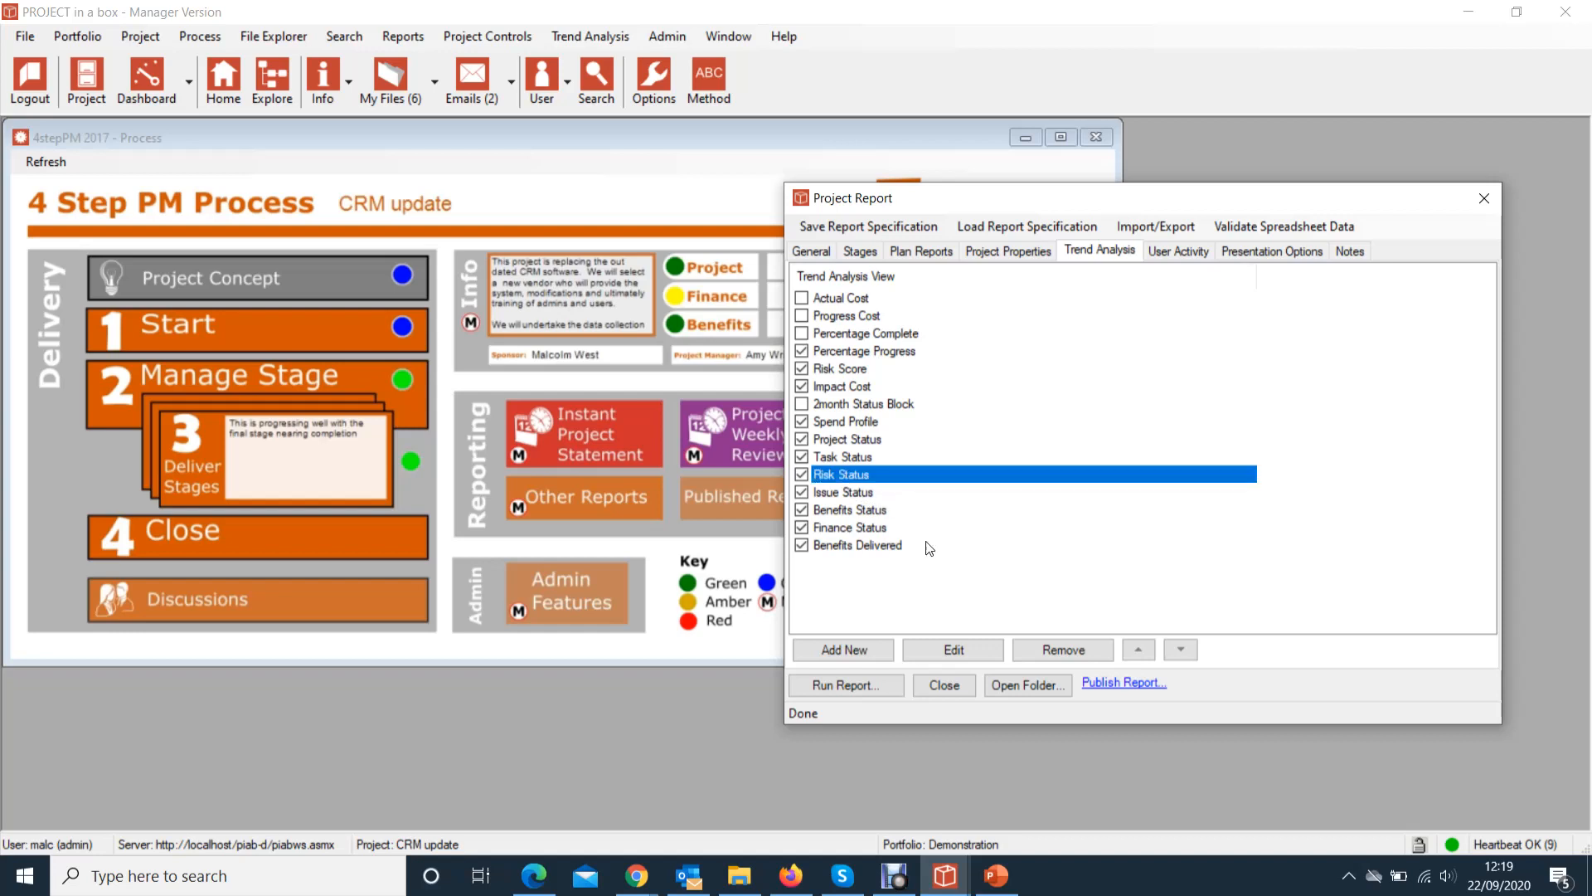
click(950, 659)
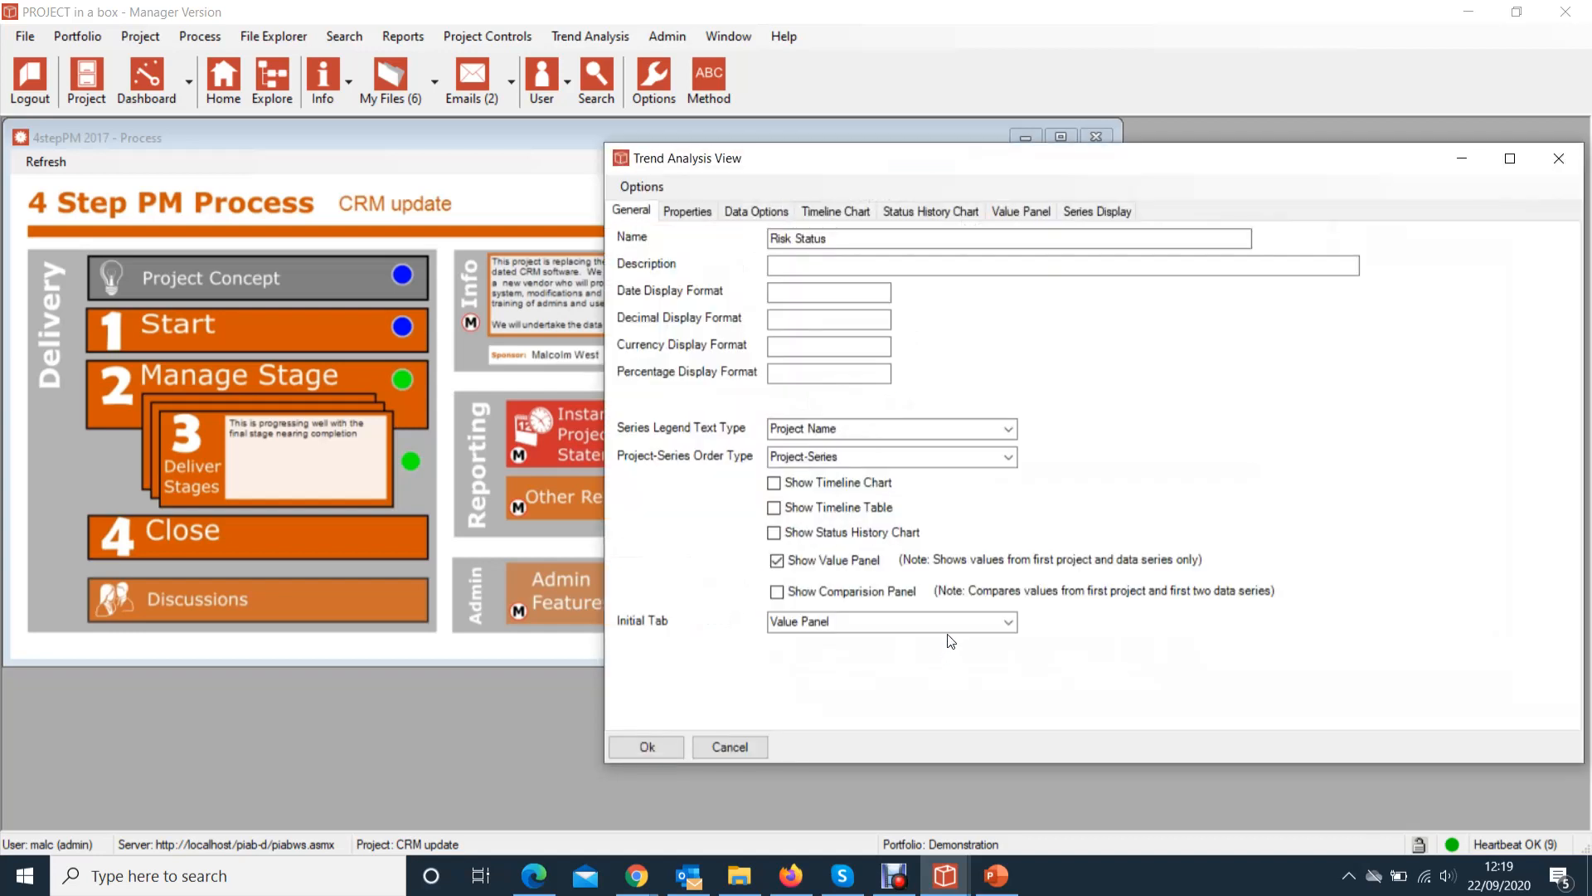
Inspect the Risk Status Value Map's Green, Amber and Red colours, then close both windows
click(1020, 212)
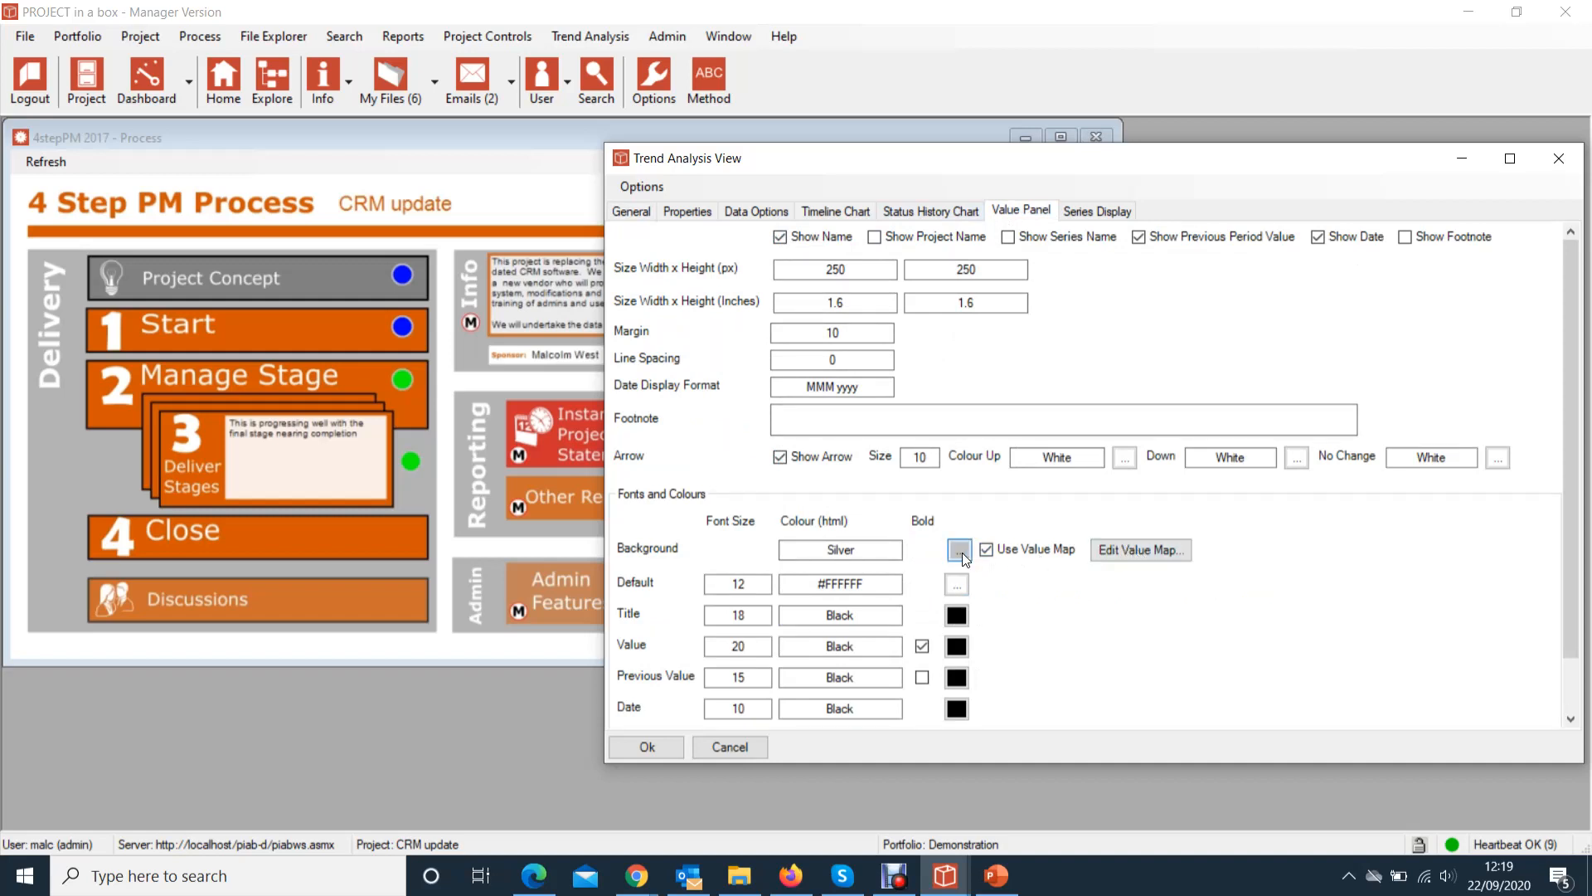
click(1141, 551)
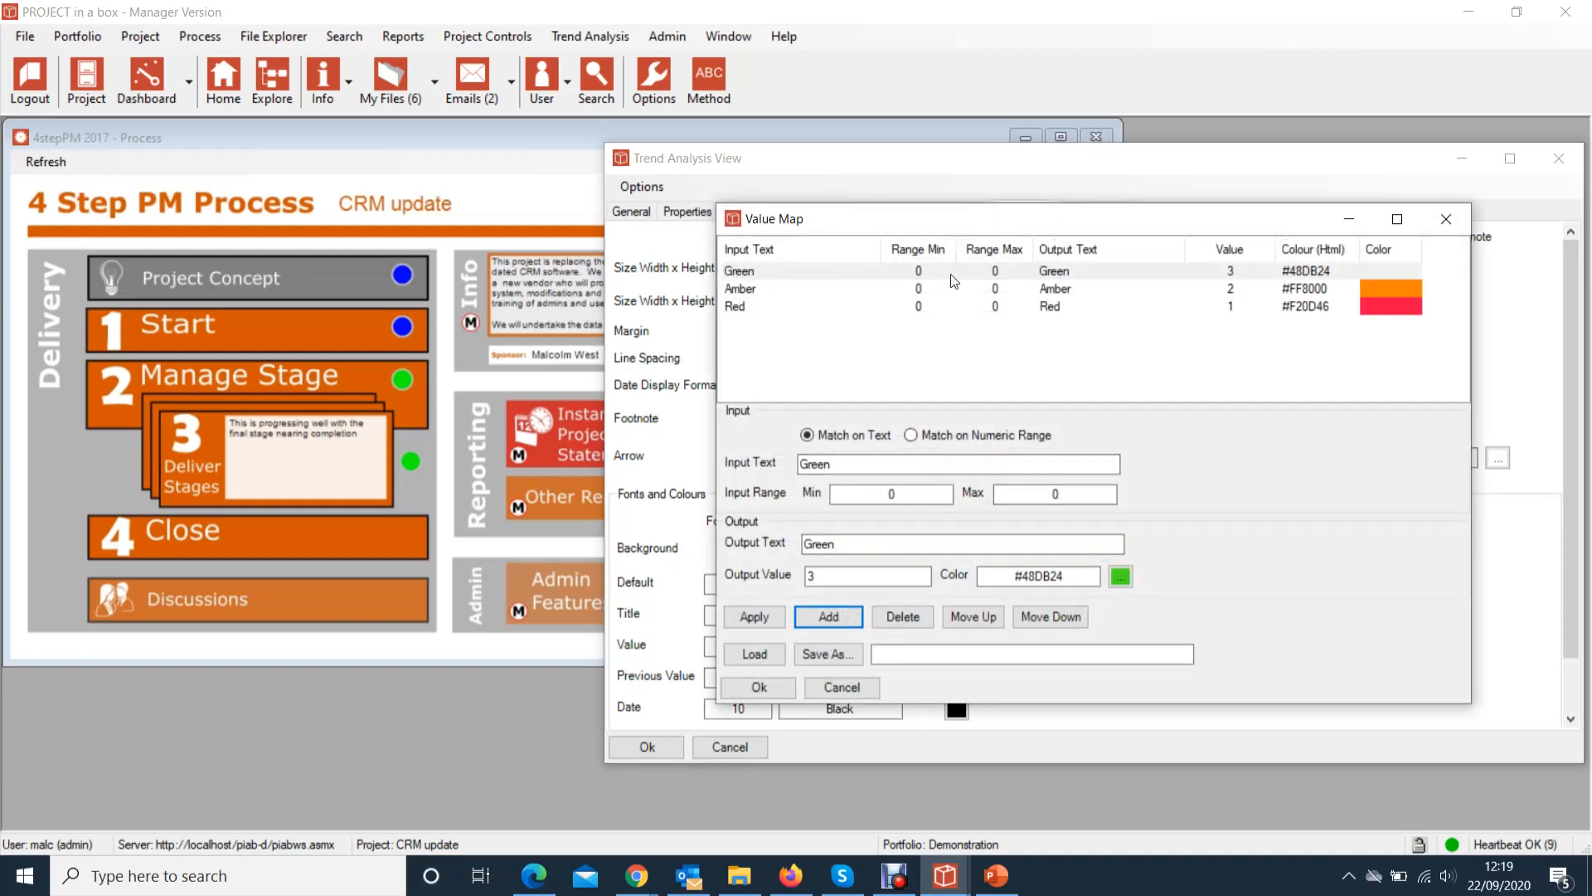
click(1441, 273)
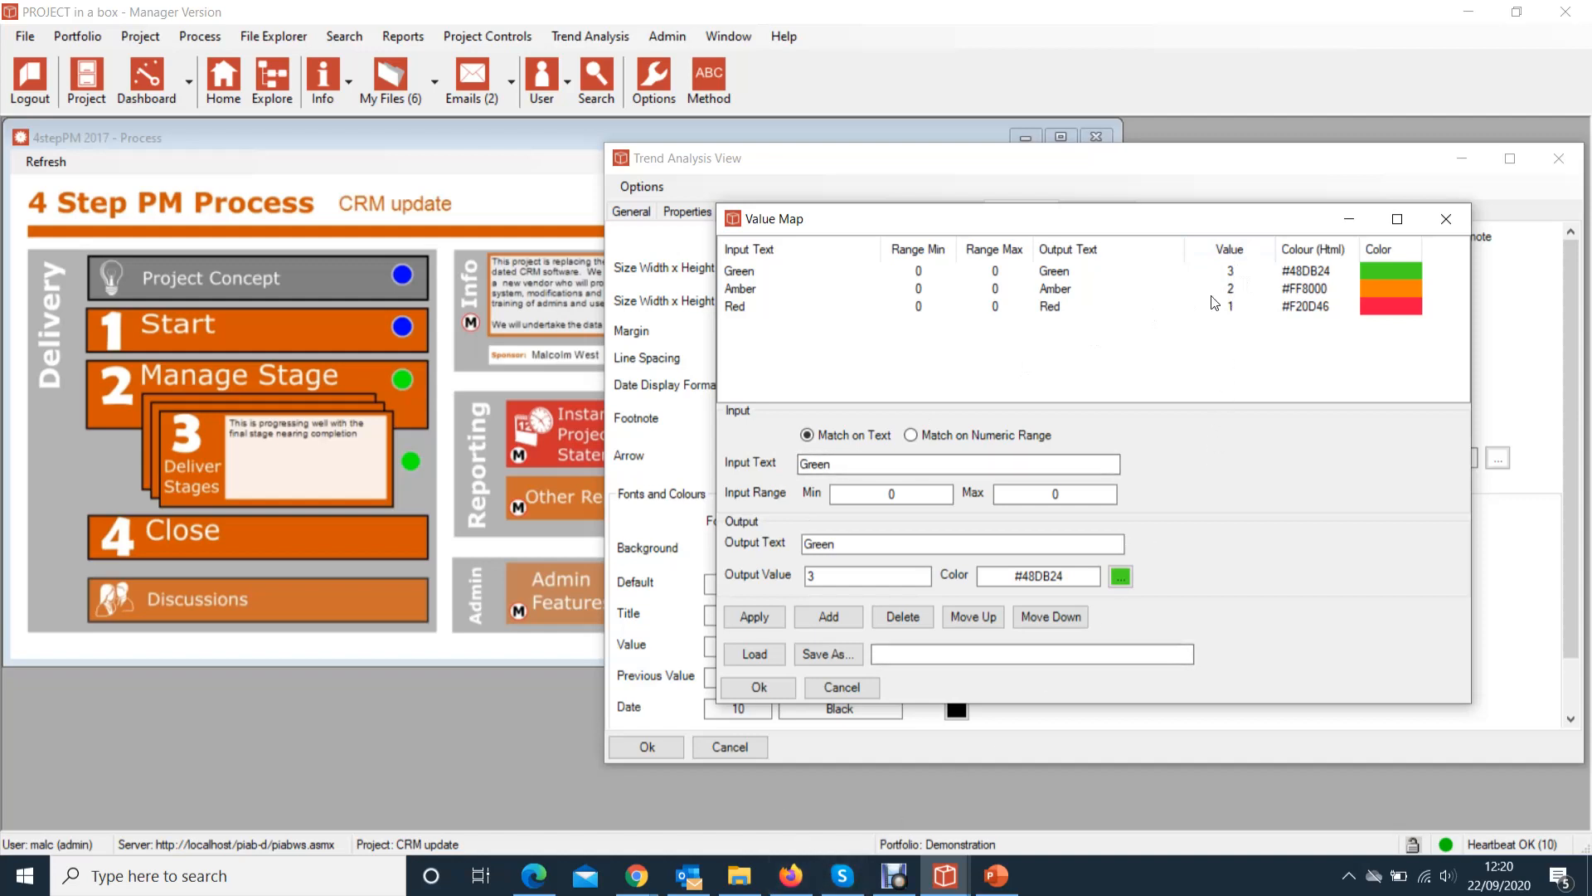
click(1449, 219)
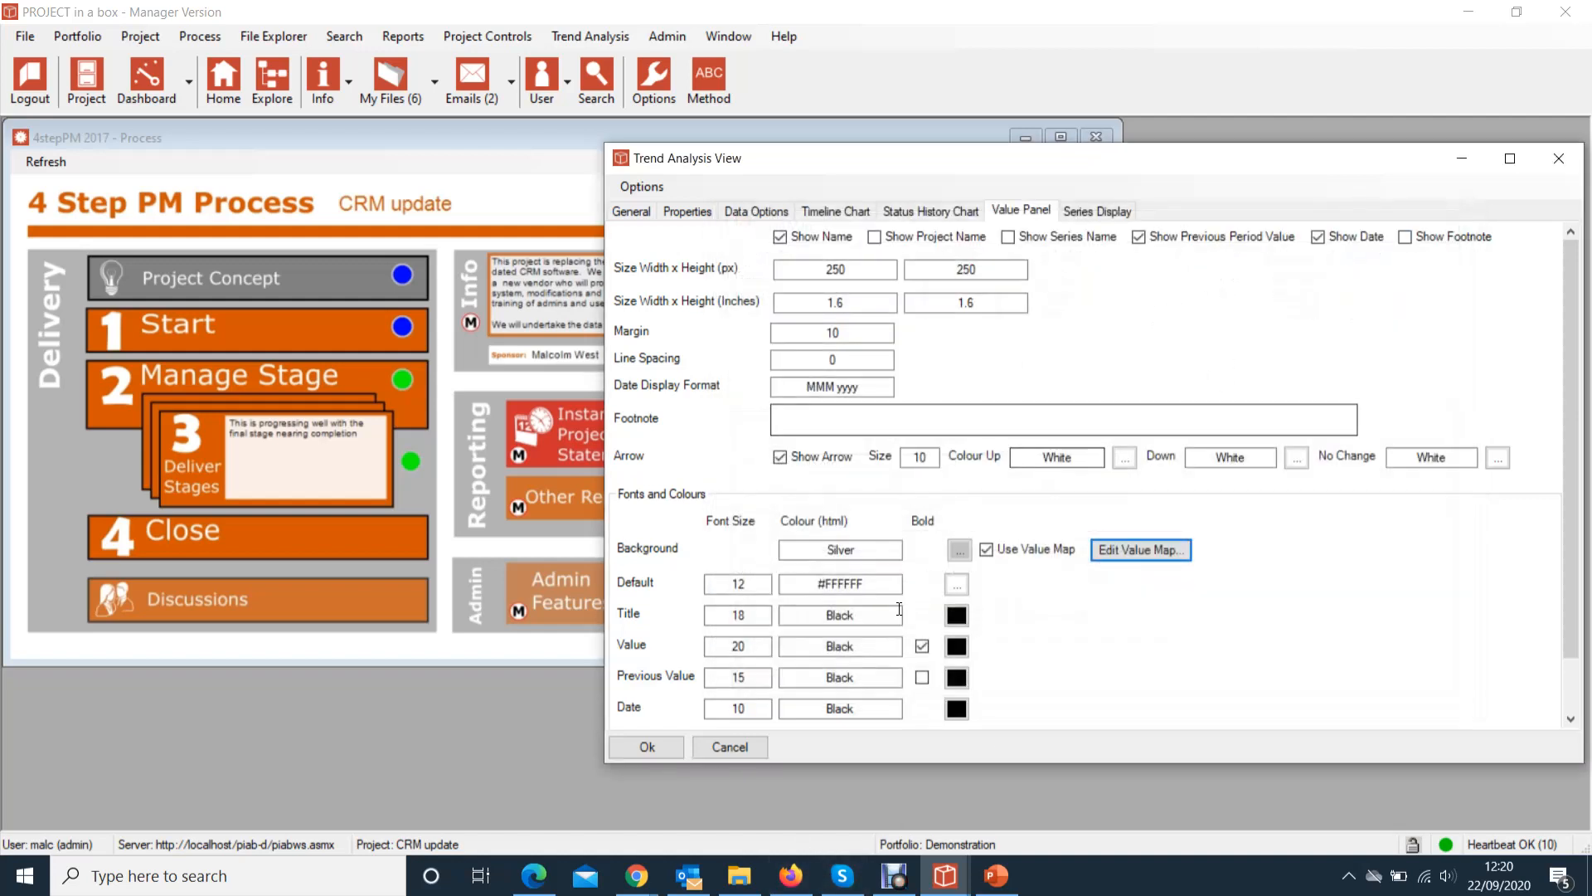
click(1559, 157)
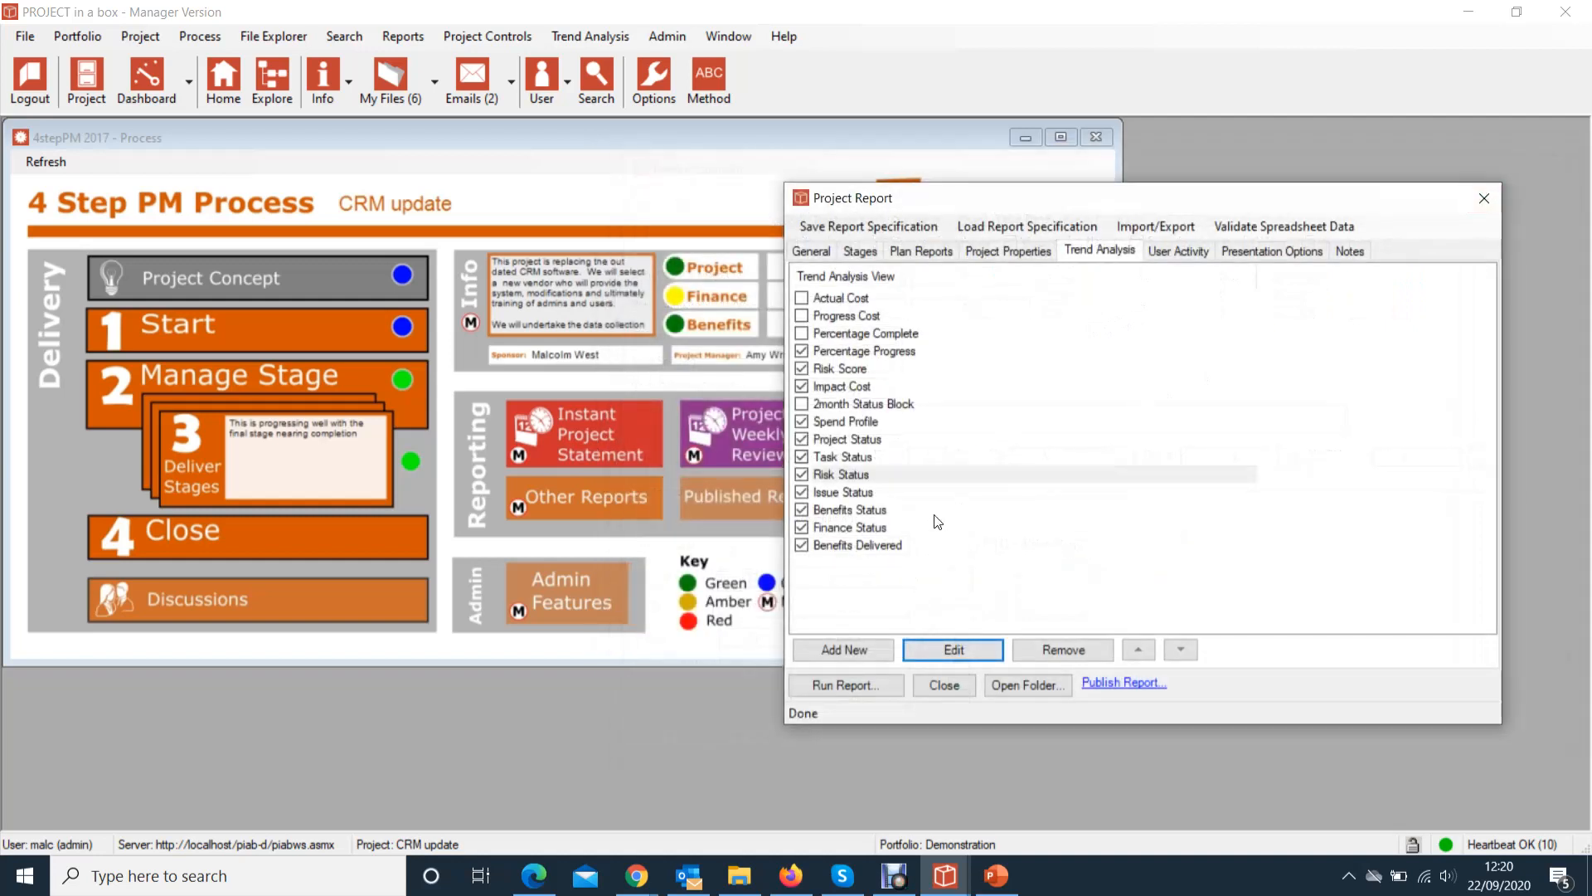
Open the Risk Score value map and check its bands: 0–10 green, 10–30 amber, 30+ red
click(838, 385)
click(838, 370)
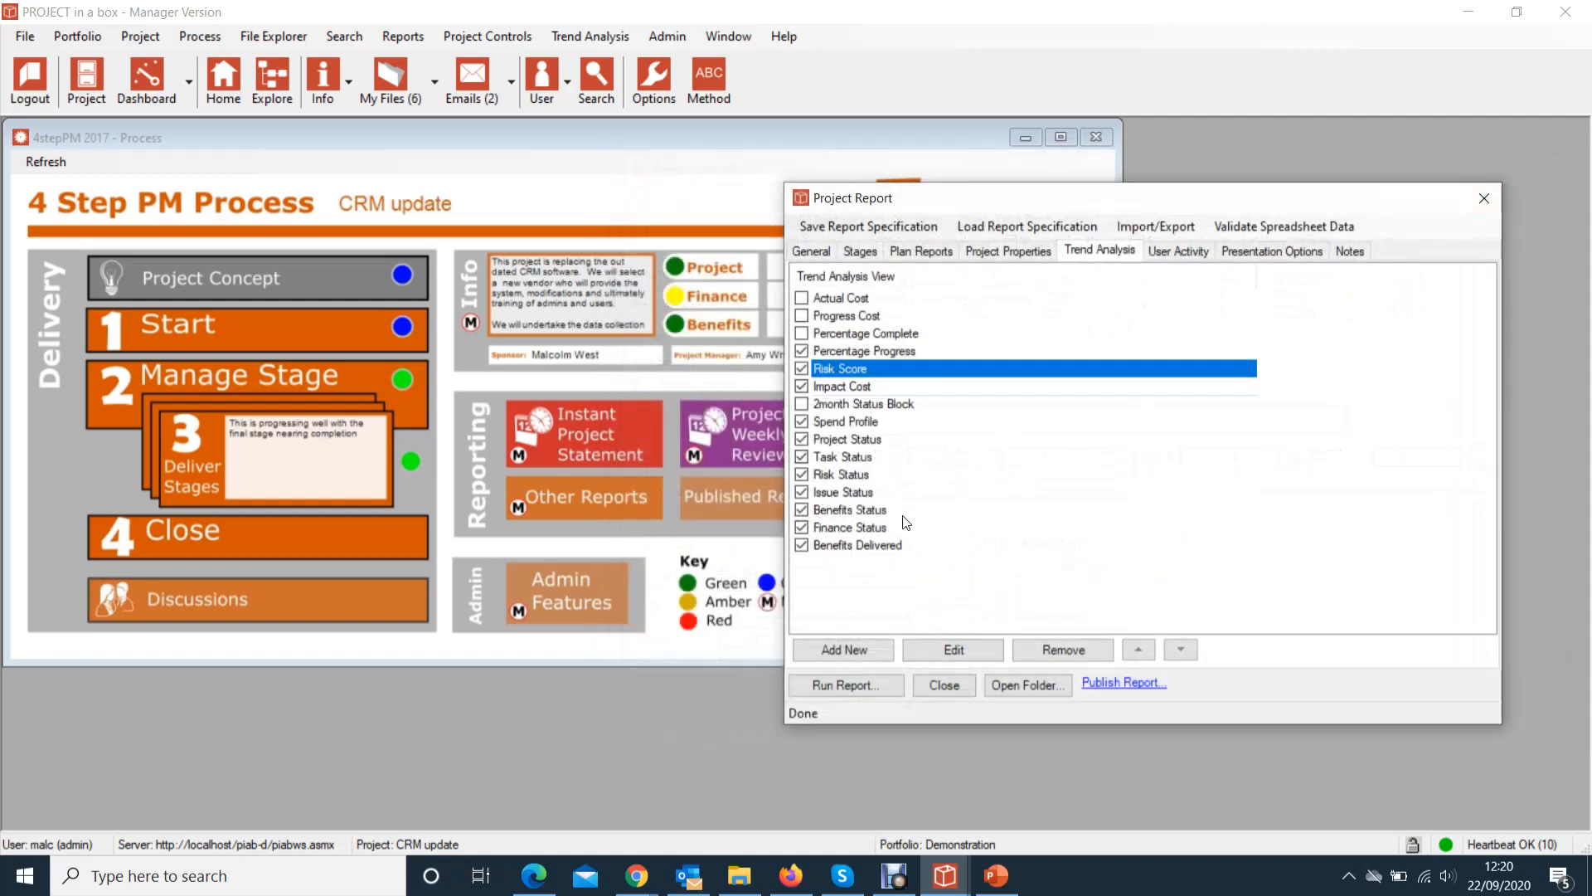
click(954, 650)
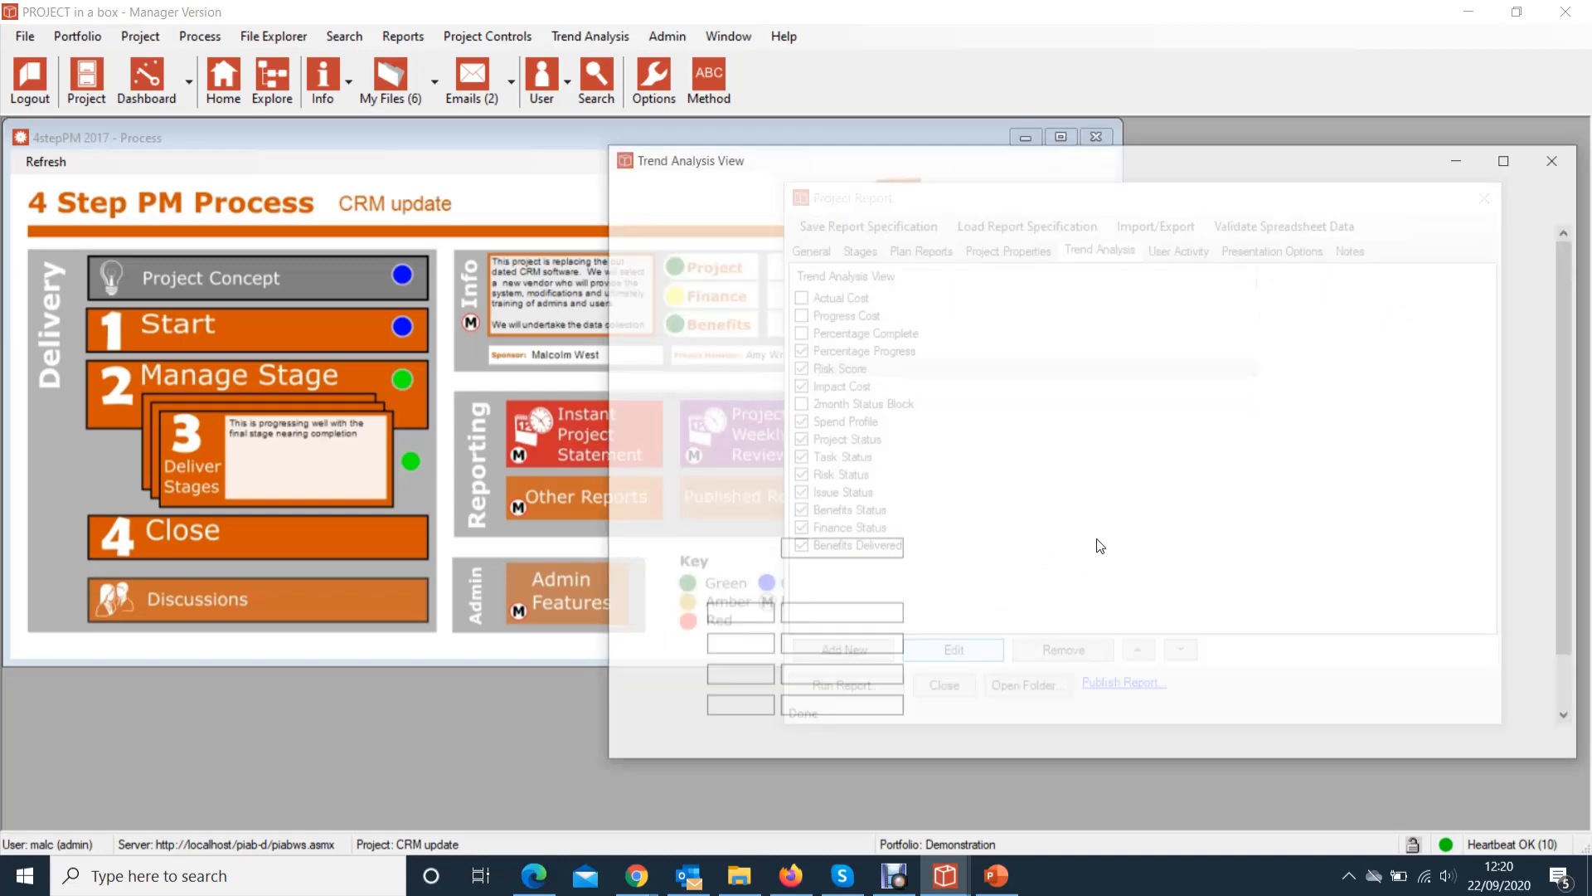
click(1169, 550)
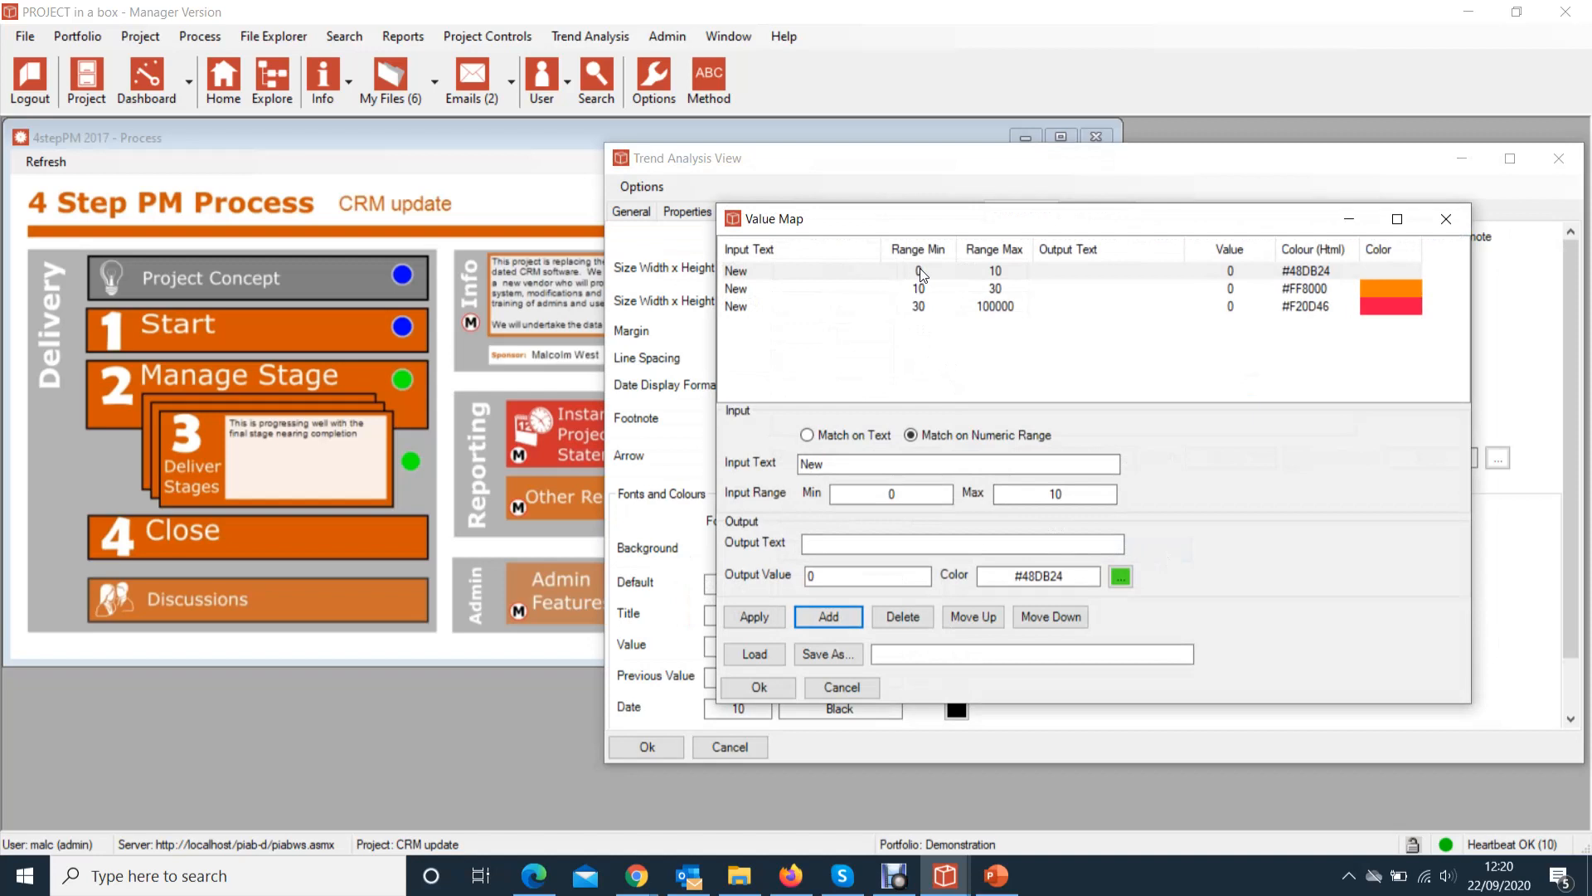
click(1349, 348)
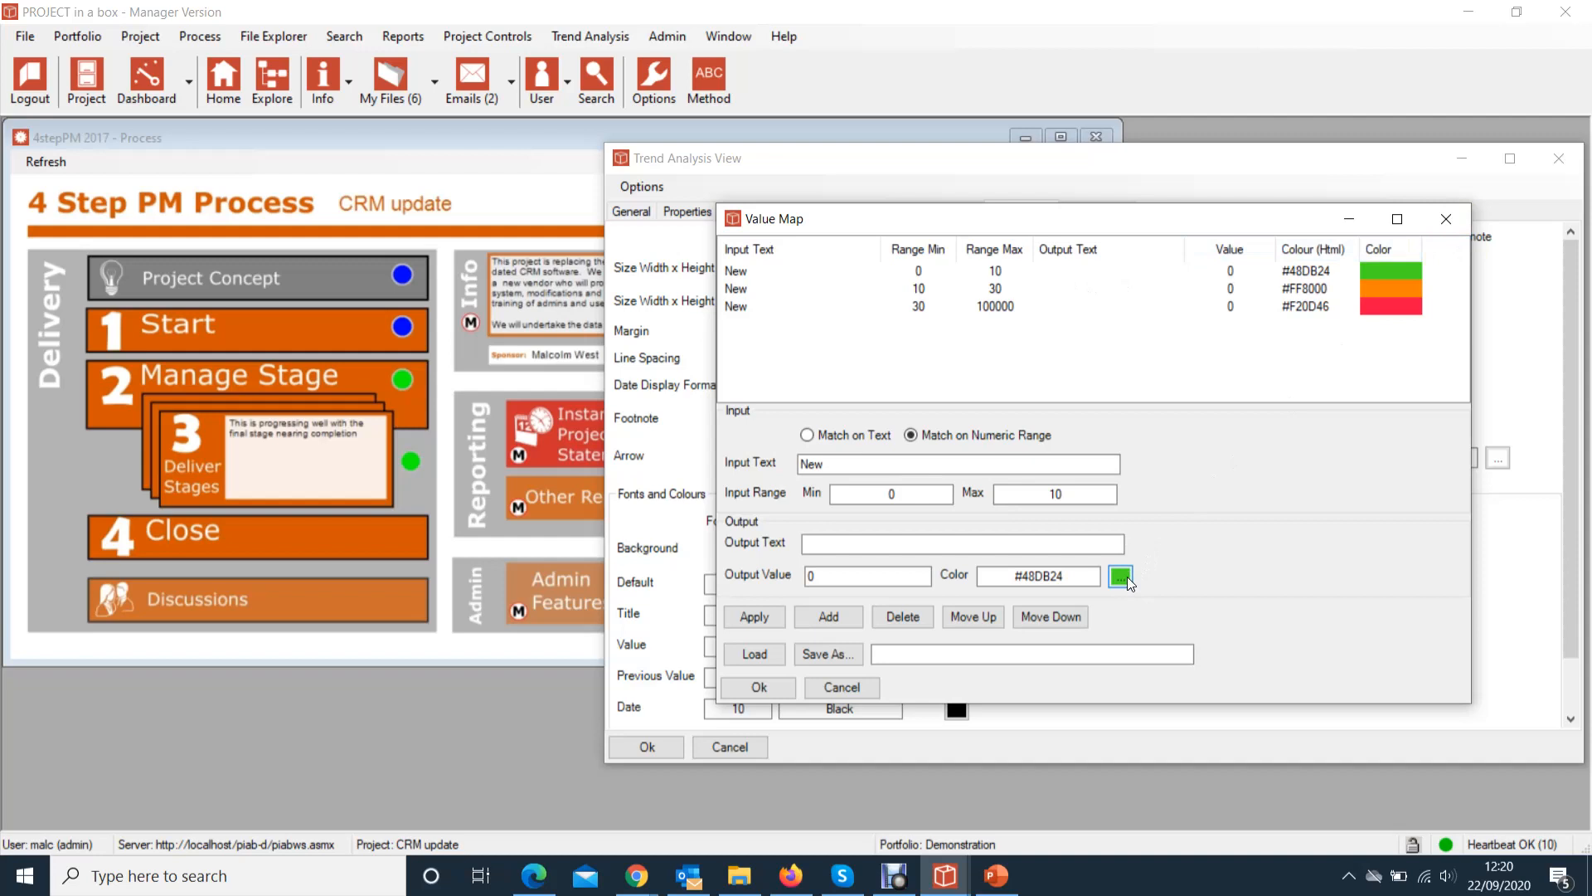
click(1460, 222)
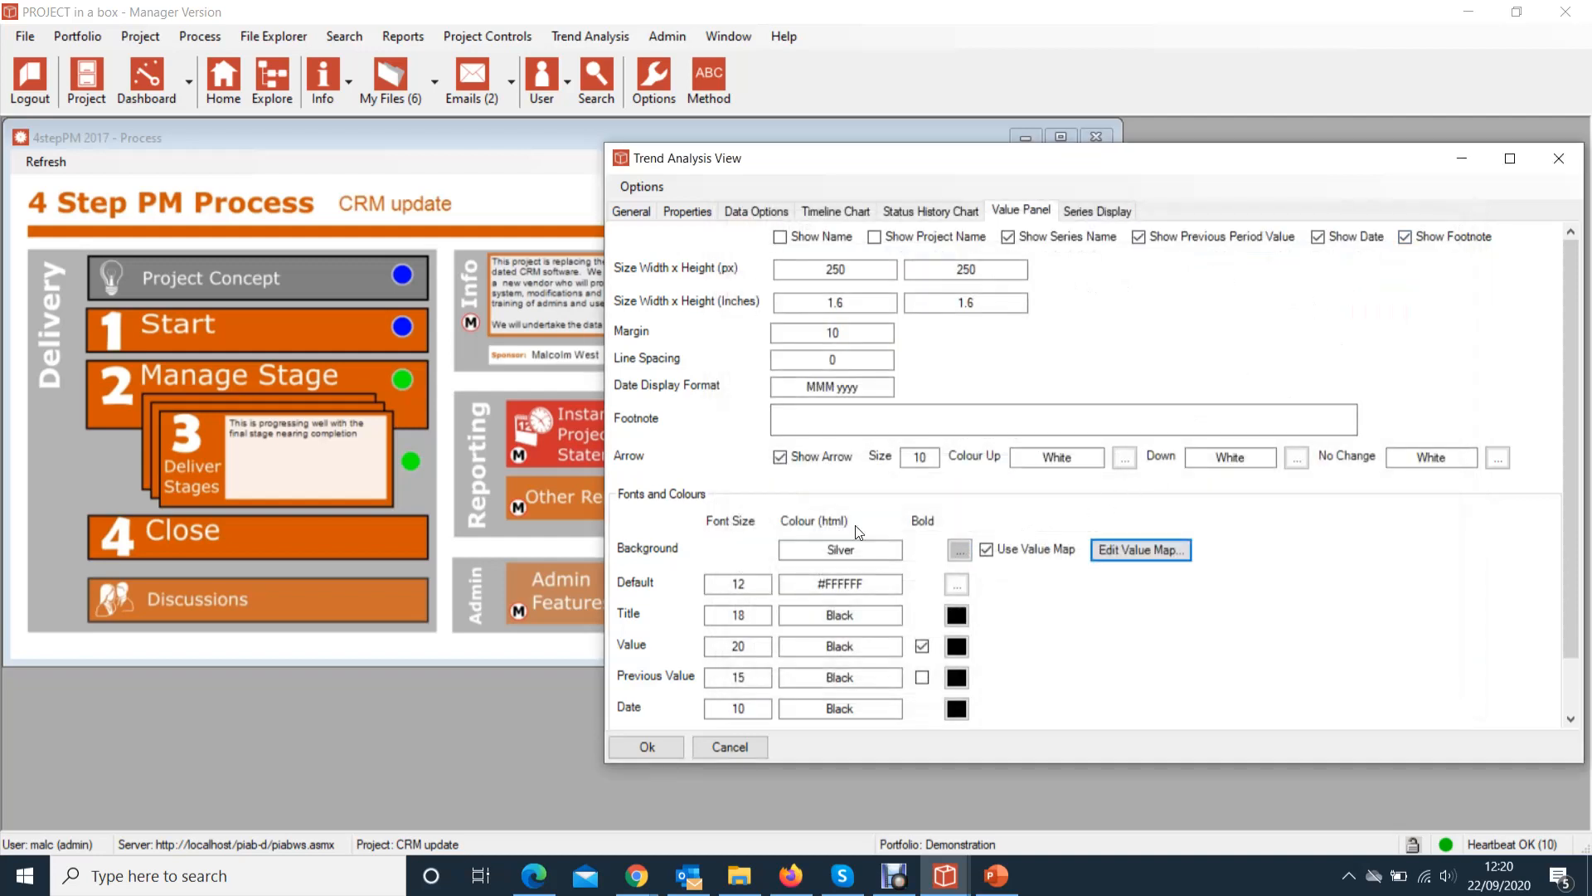
Move the Risk Score Trend Analysis View aside and back, then accept it with Ok
mouse_move(744, 157)
mouse_down()
mouse_move(1178, 158)
mouse_move(762, 142)
mouse_up()
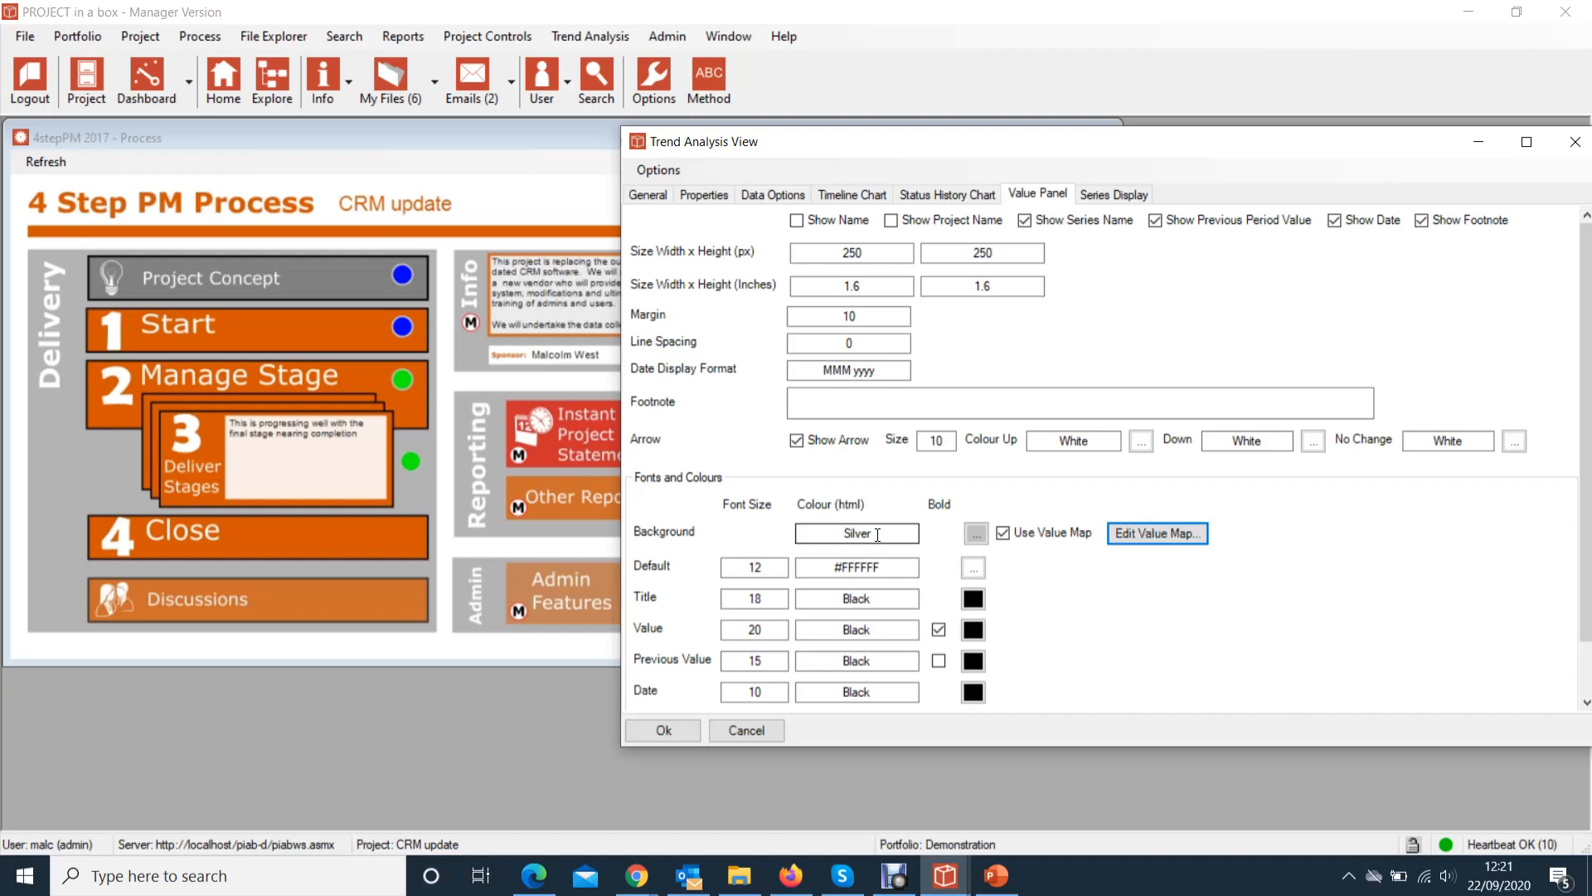
drag(1189, 152, 870, 149)
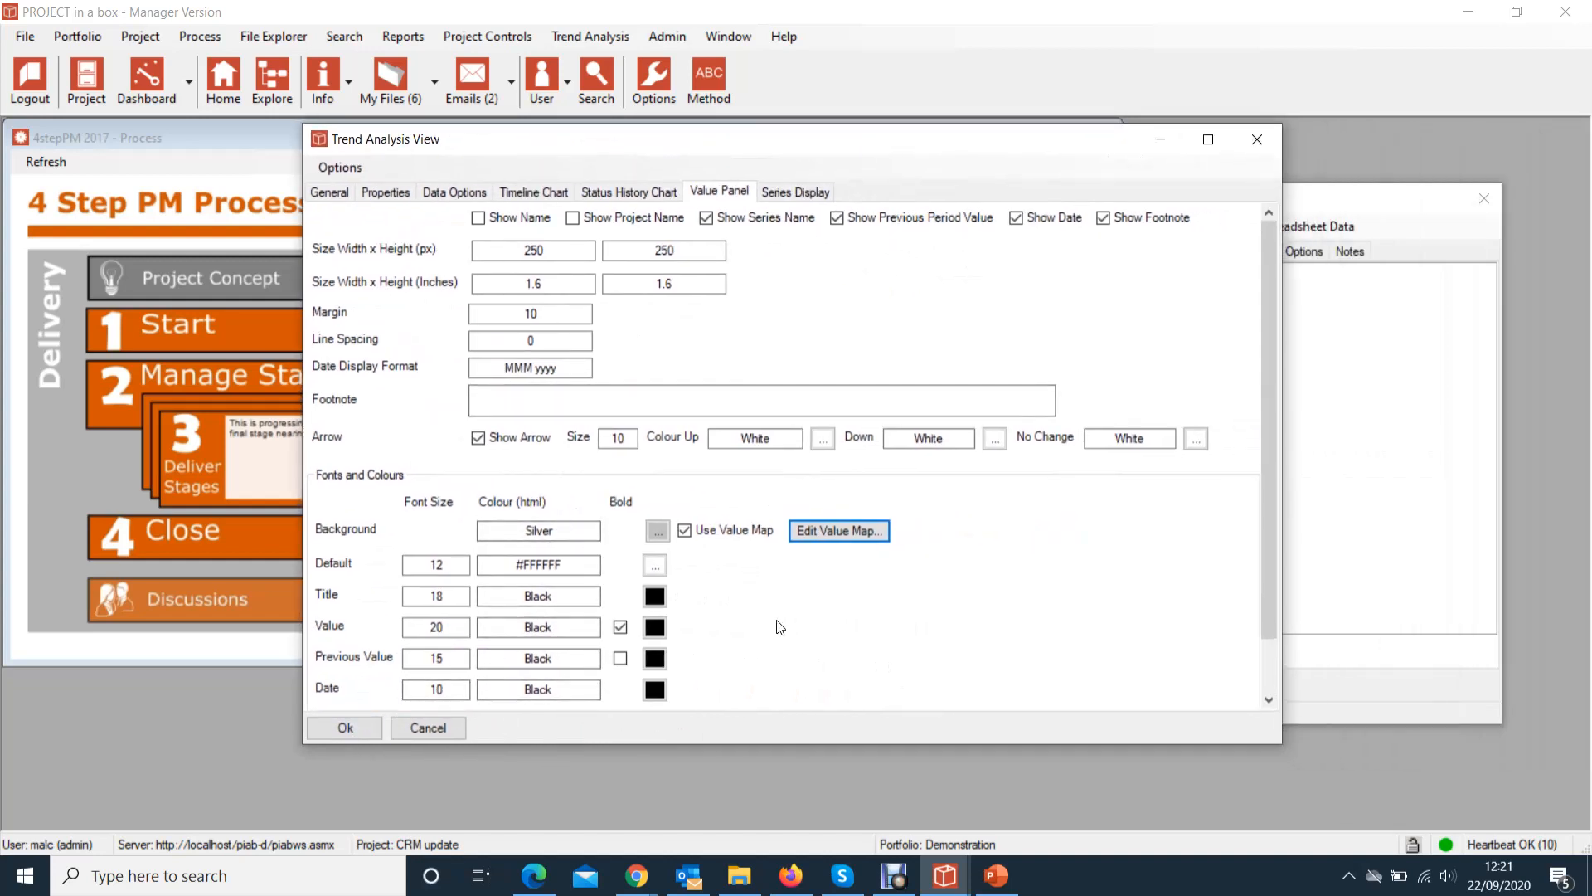
click(323, 729)
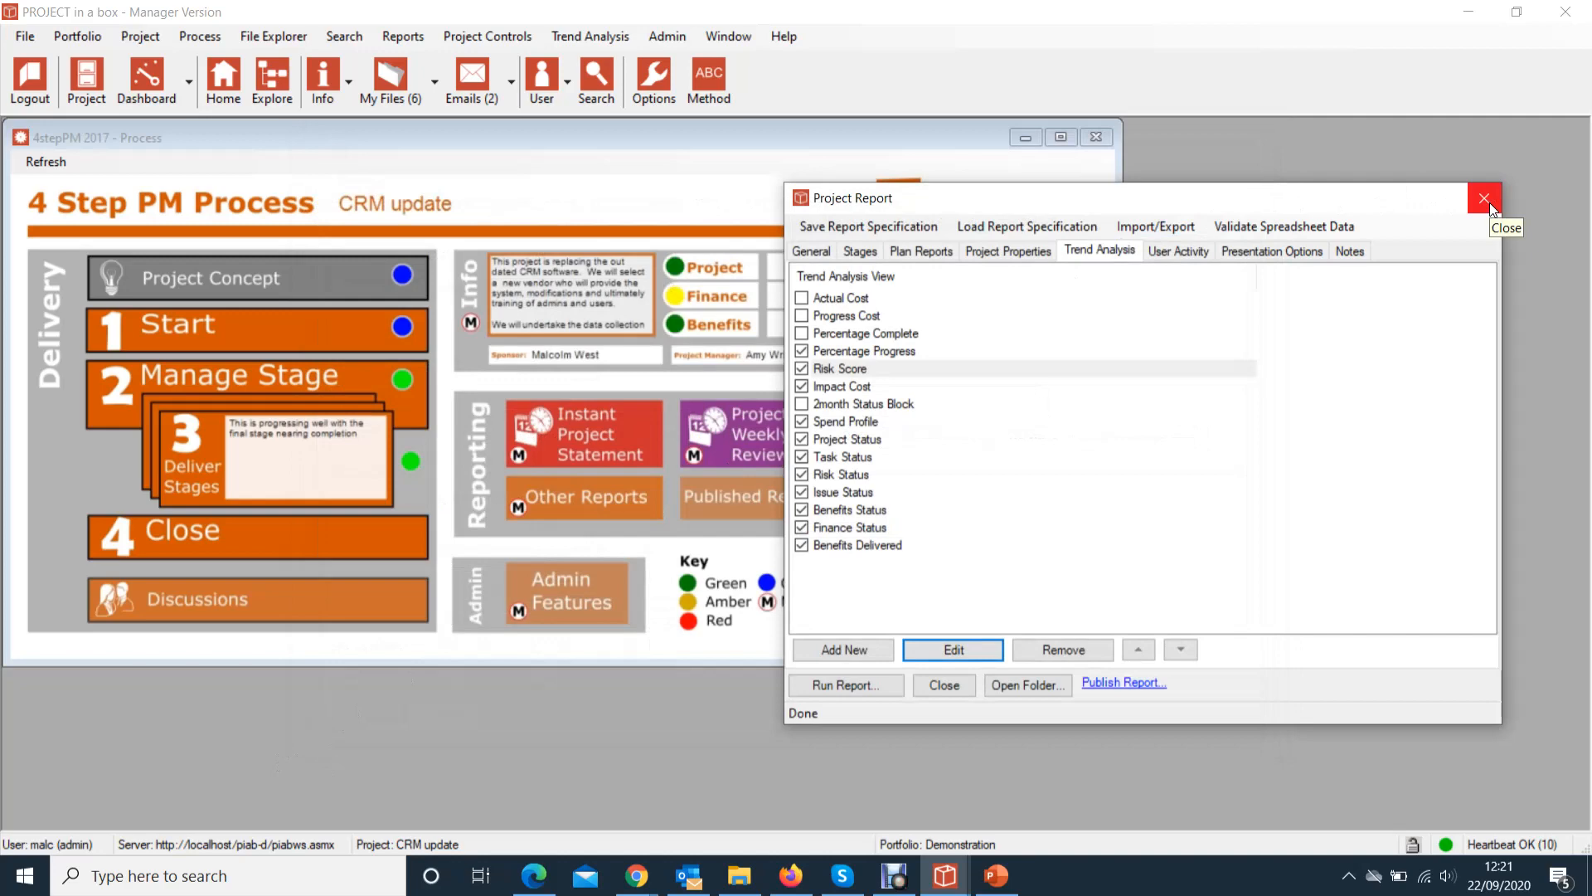
Browse the saved report specifications, close Project Report, and switch to the web Explorer in Edge
click(1047, 229)
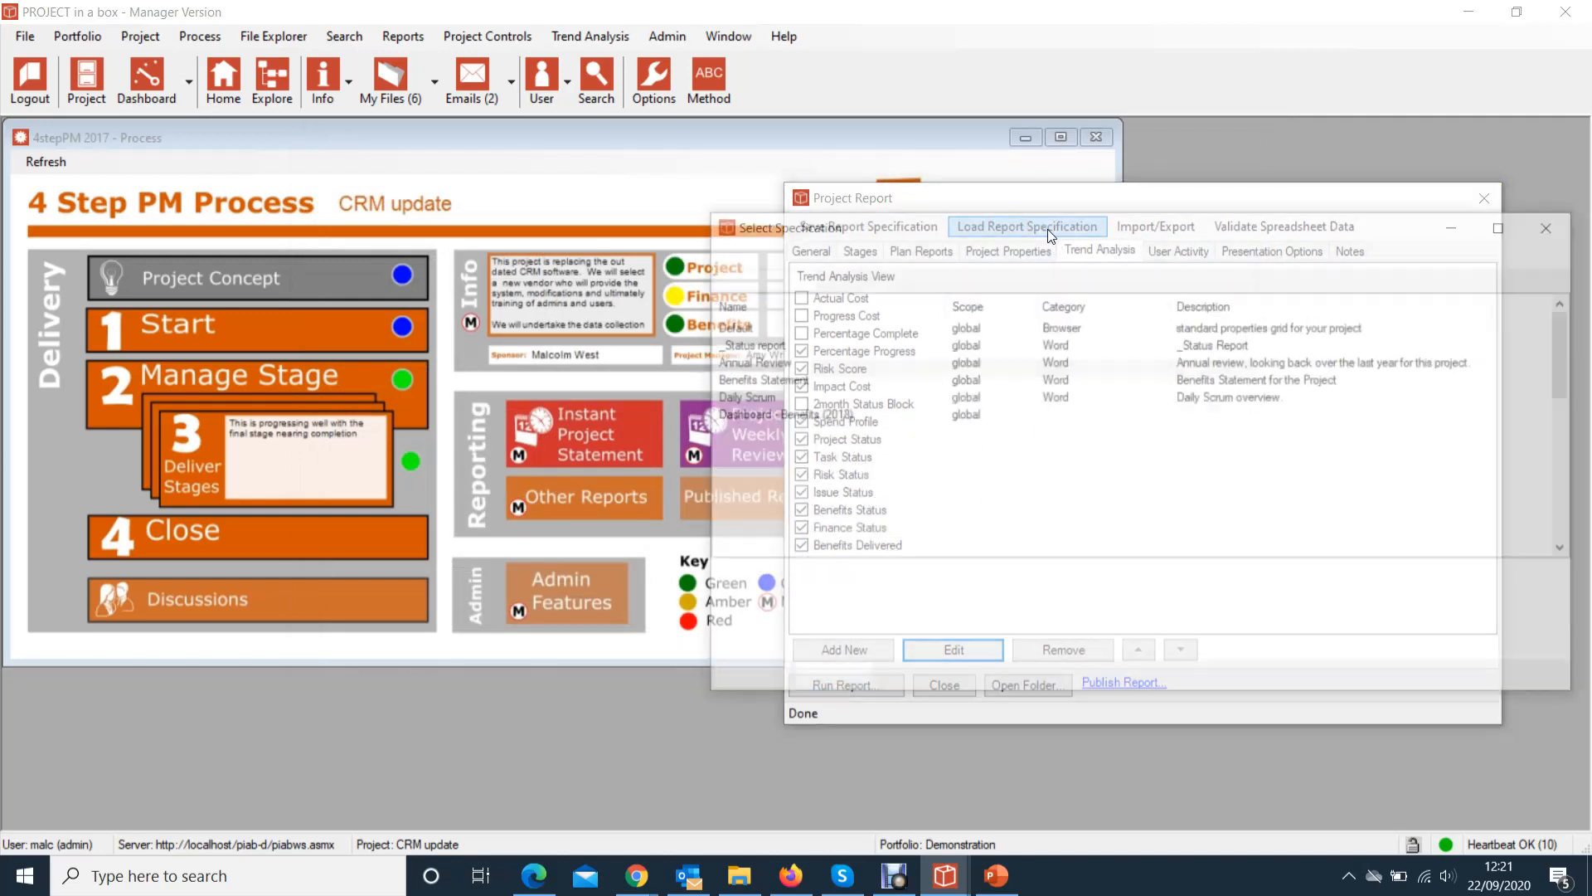
mouse_move(1575, 322)
mouse_down()
mouse_move(1577, 499)
mouse_move(1571, 313)
mouse_up()
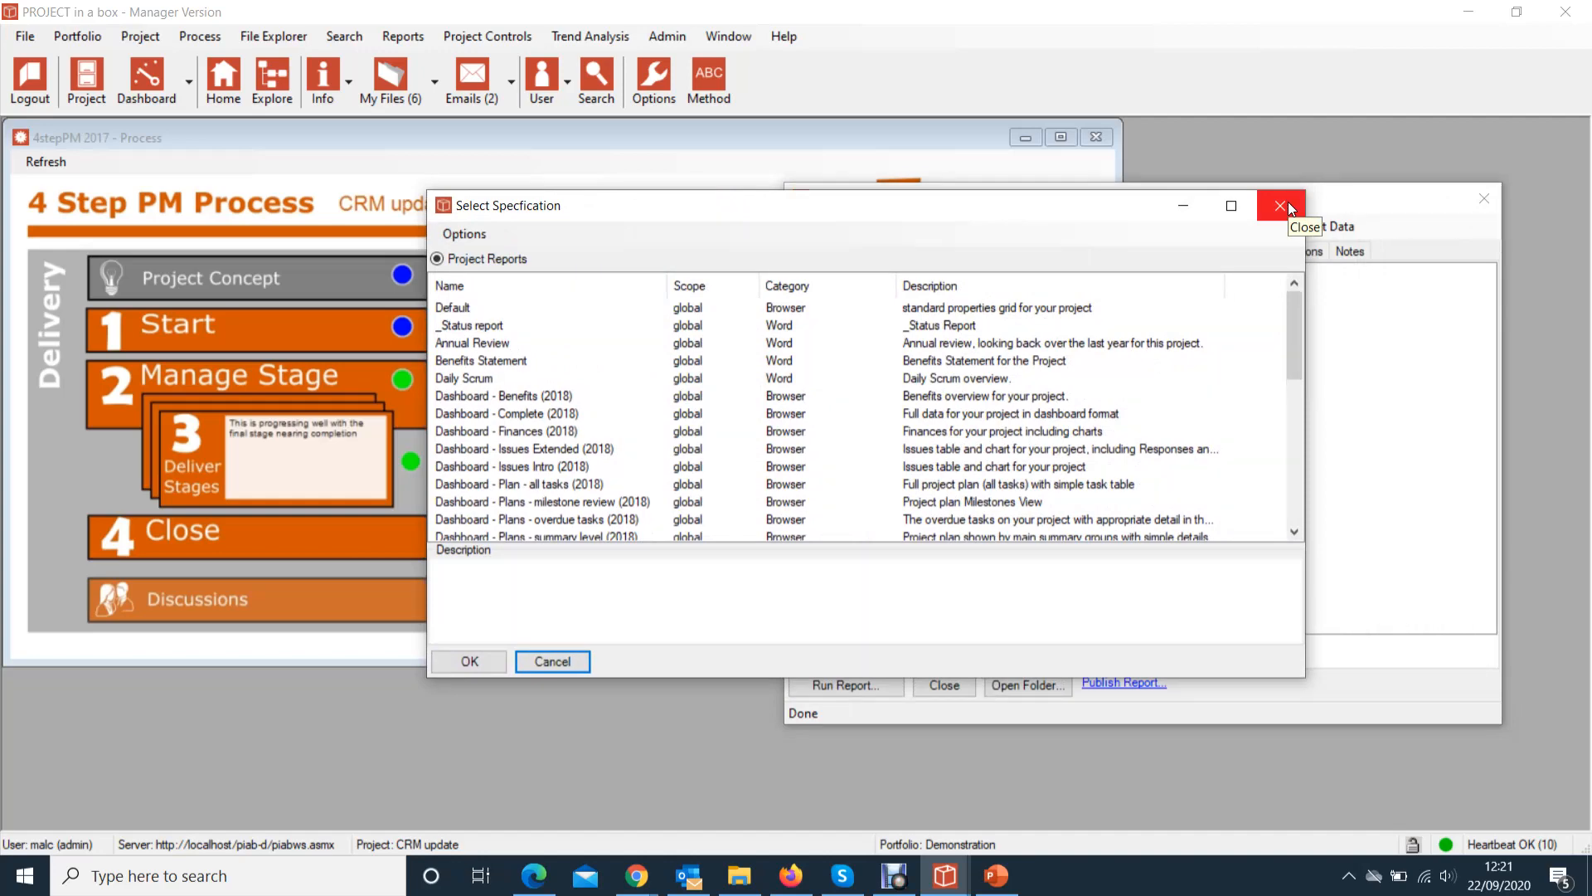
click(1288, 207)
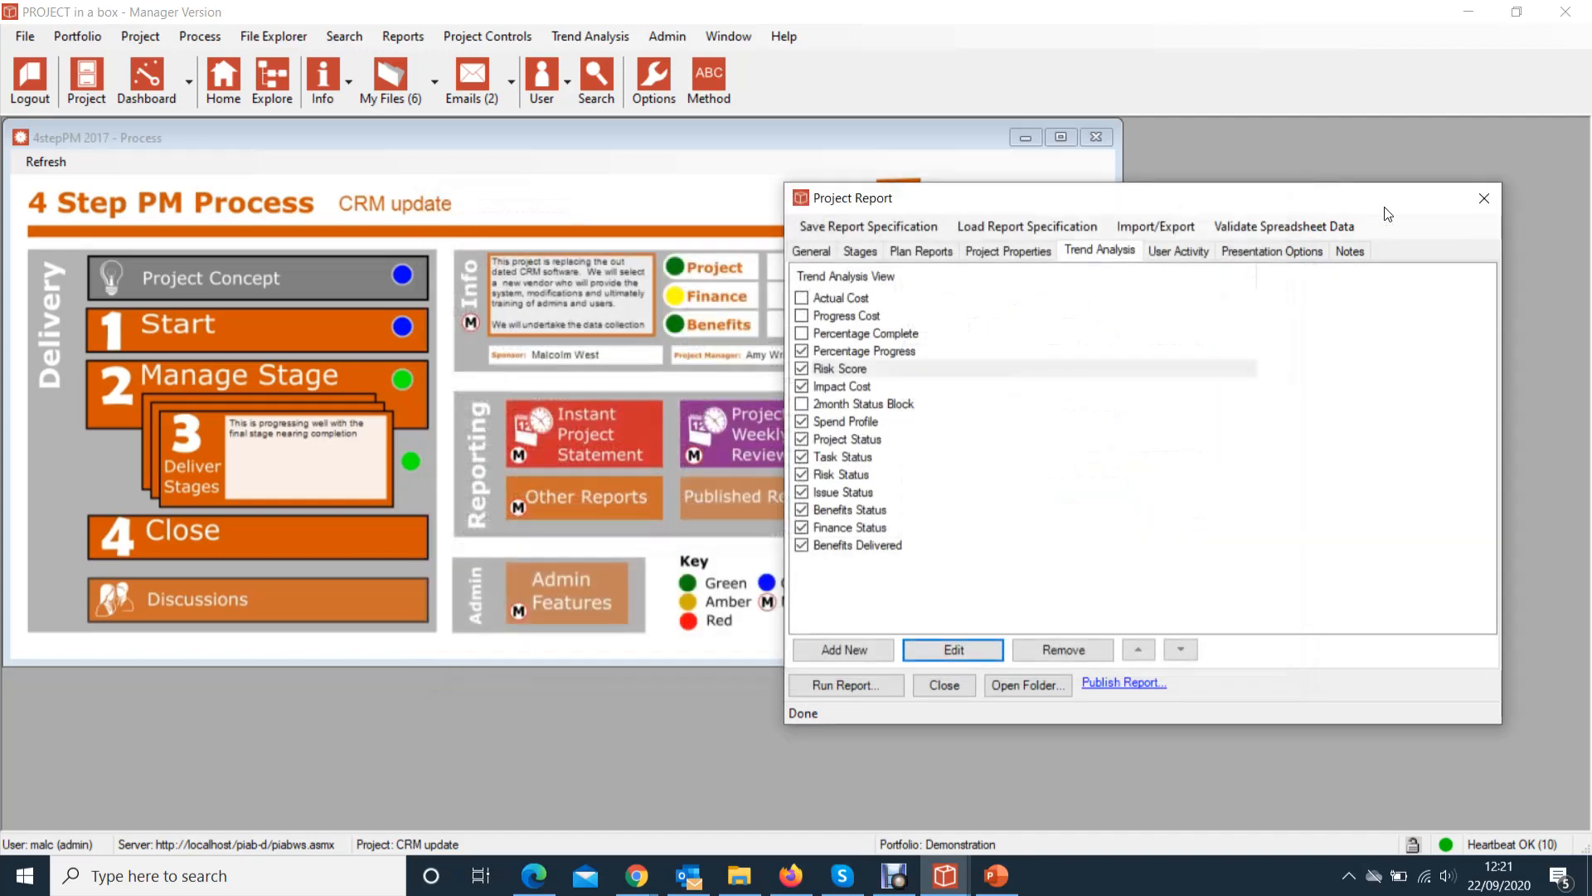
click(1483, 200)
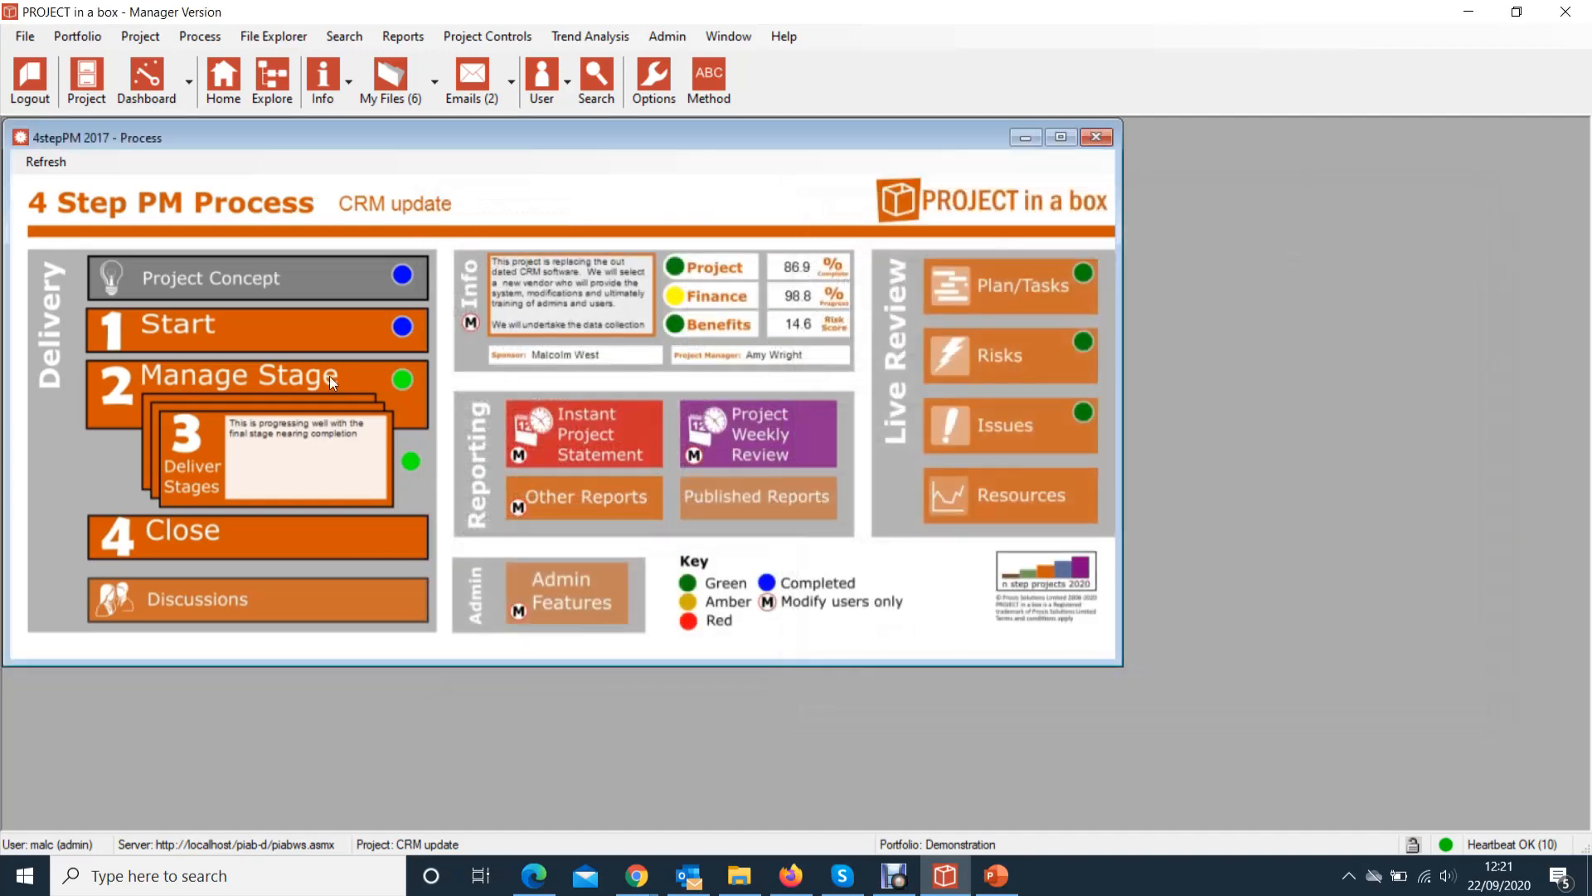
click(534, 875)
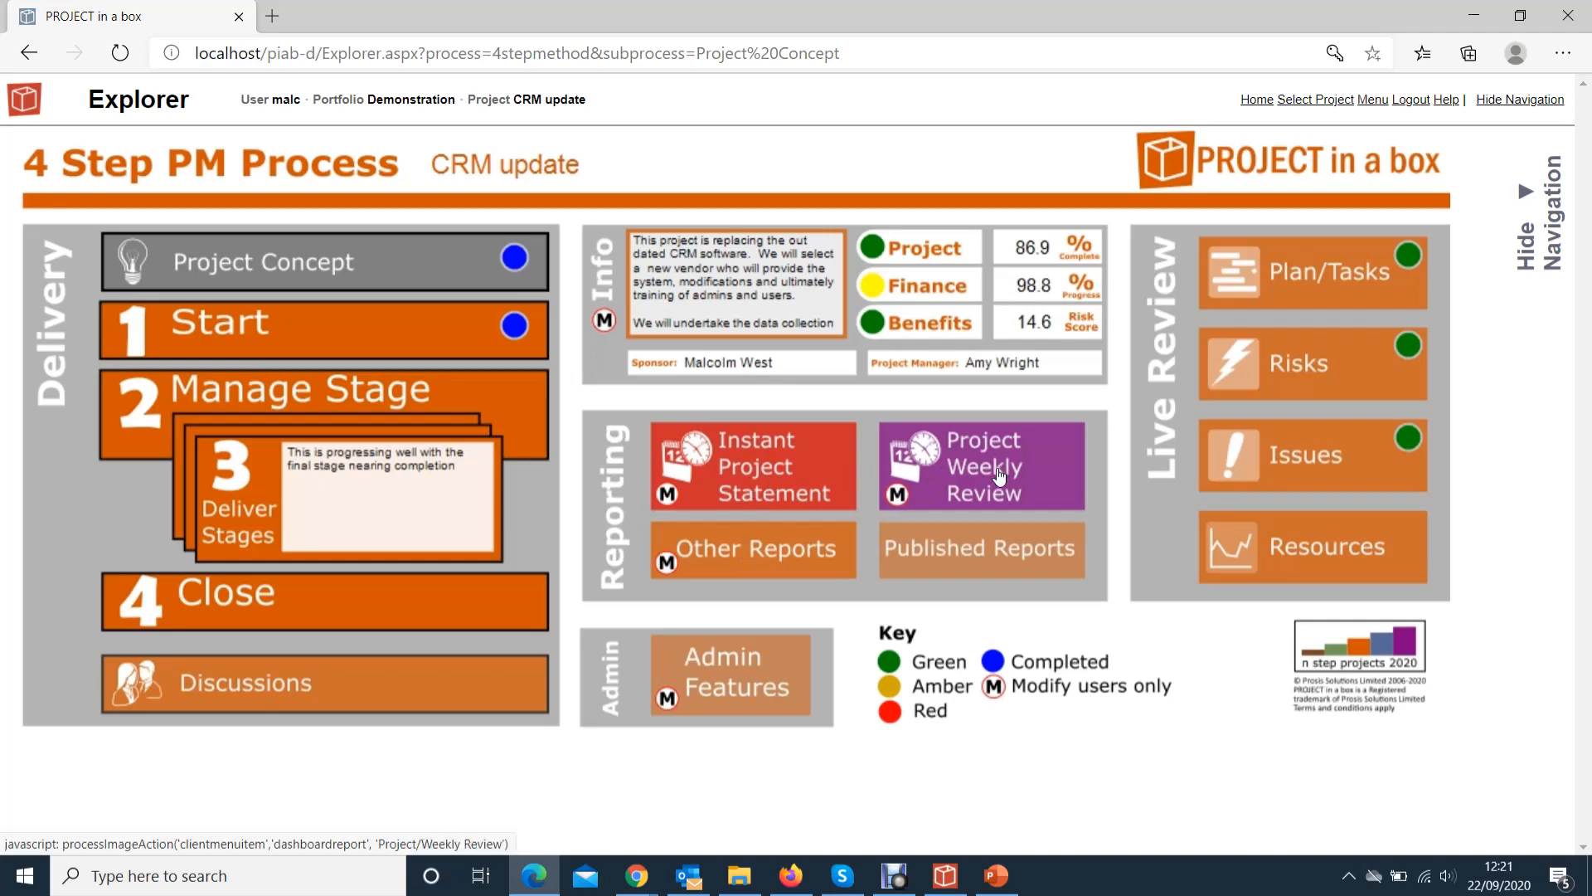
Create the _Status report on the web Dashboard and download it as project (2).docx
click(742, 570)
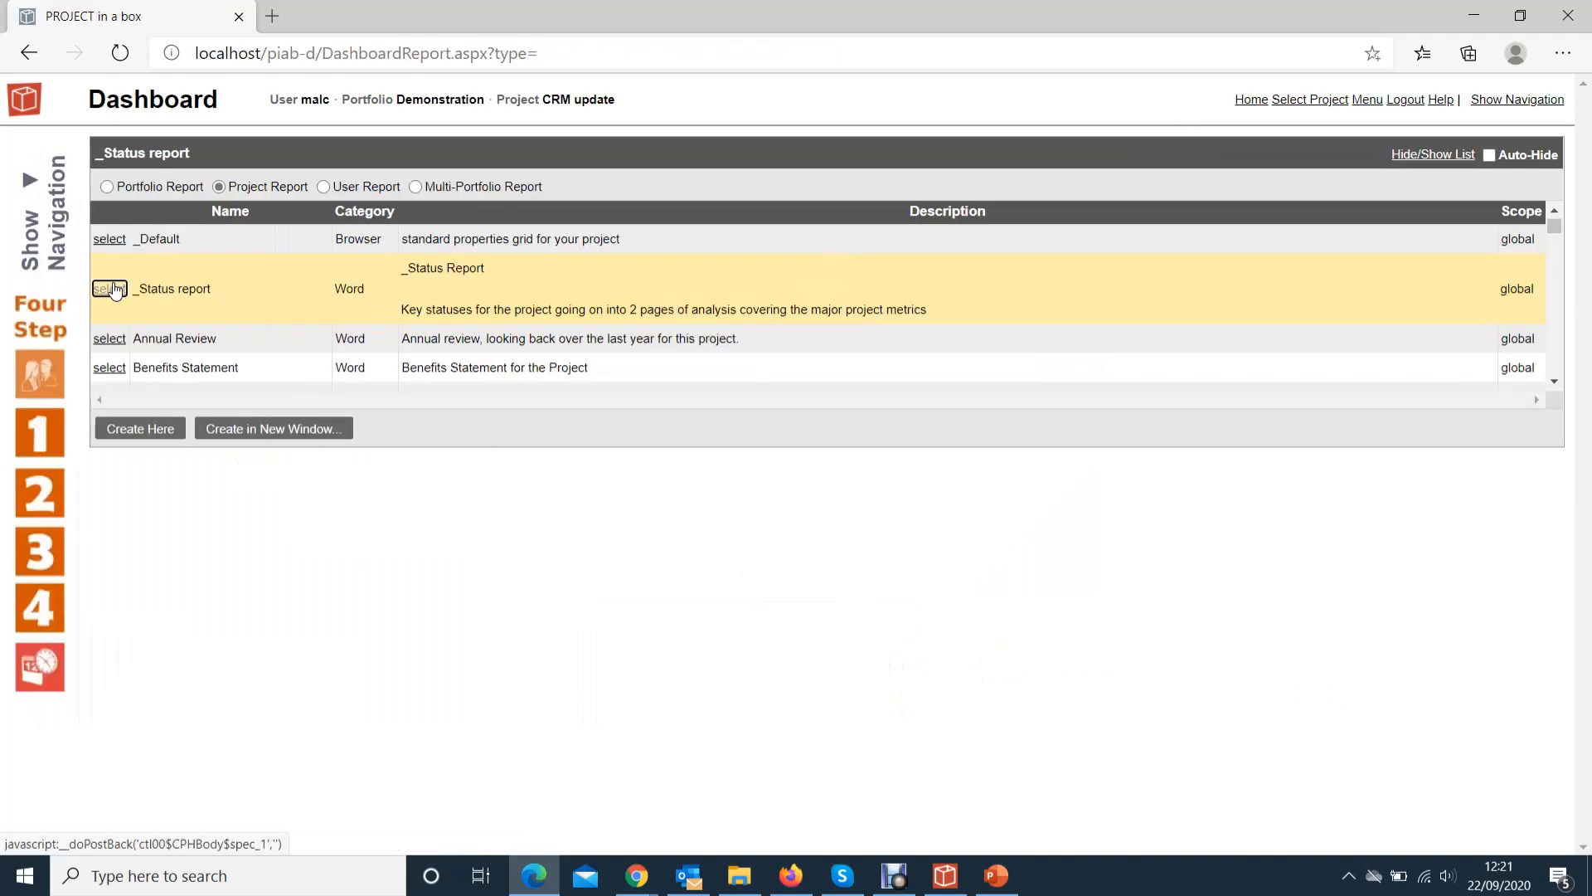
click(124, 428)
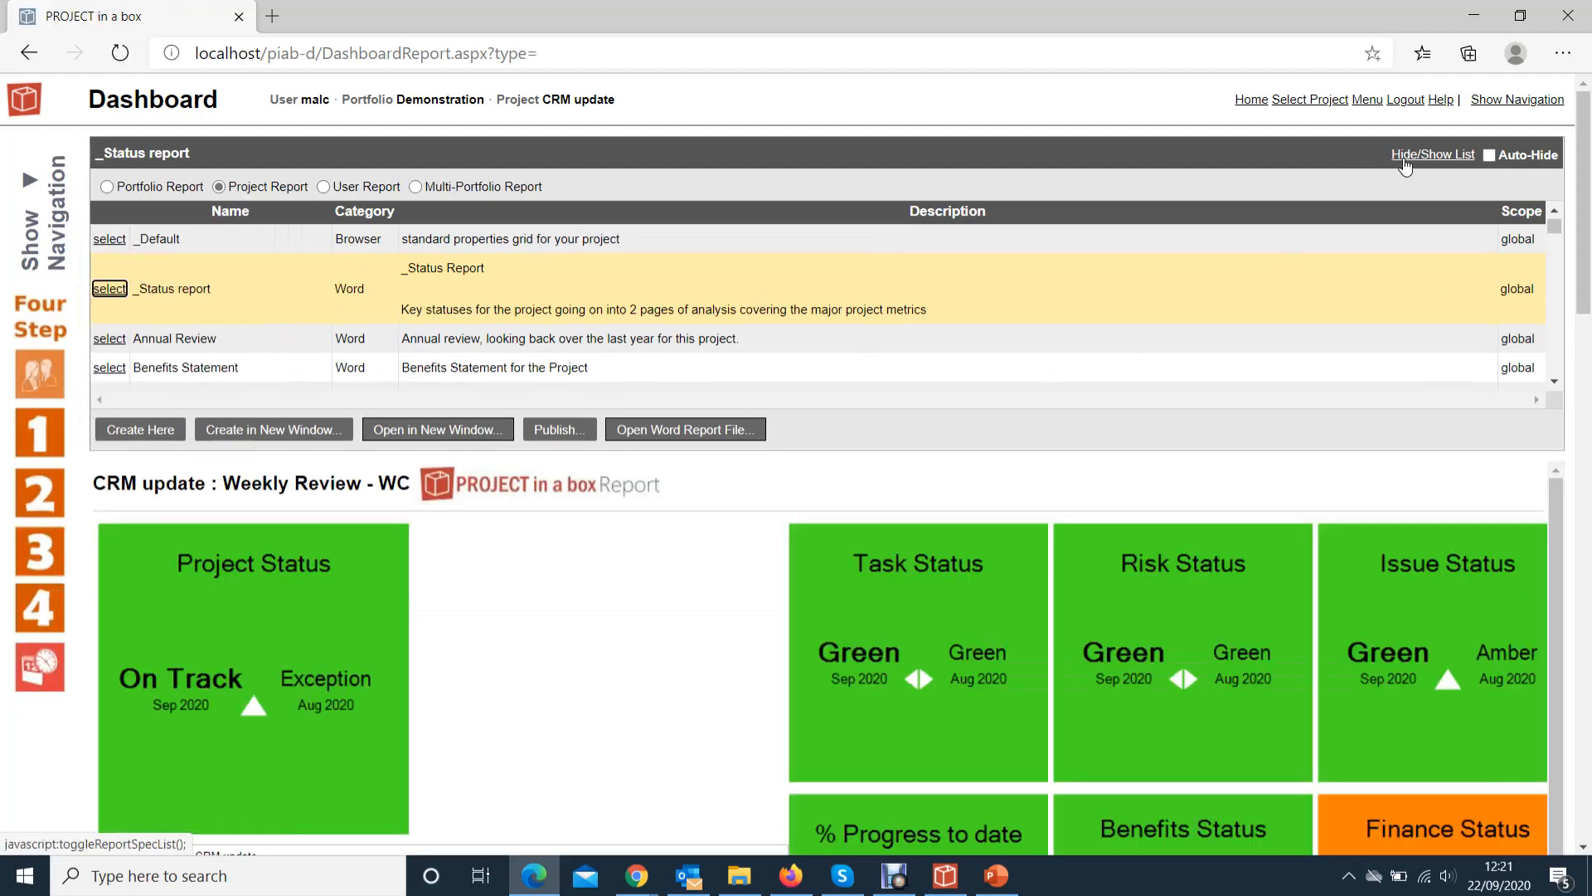
click(1403, 159)
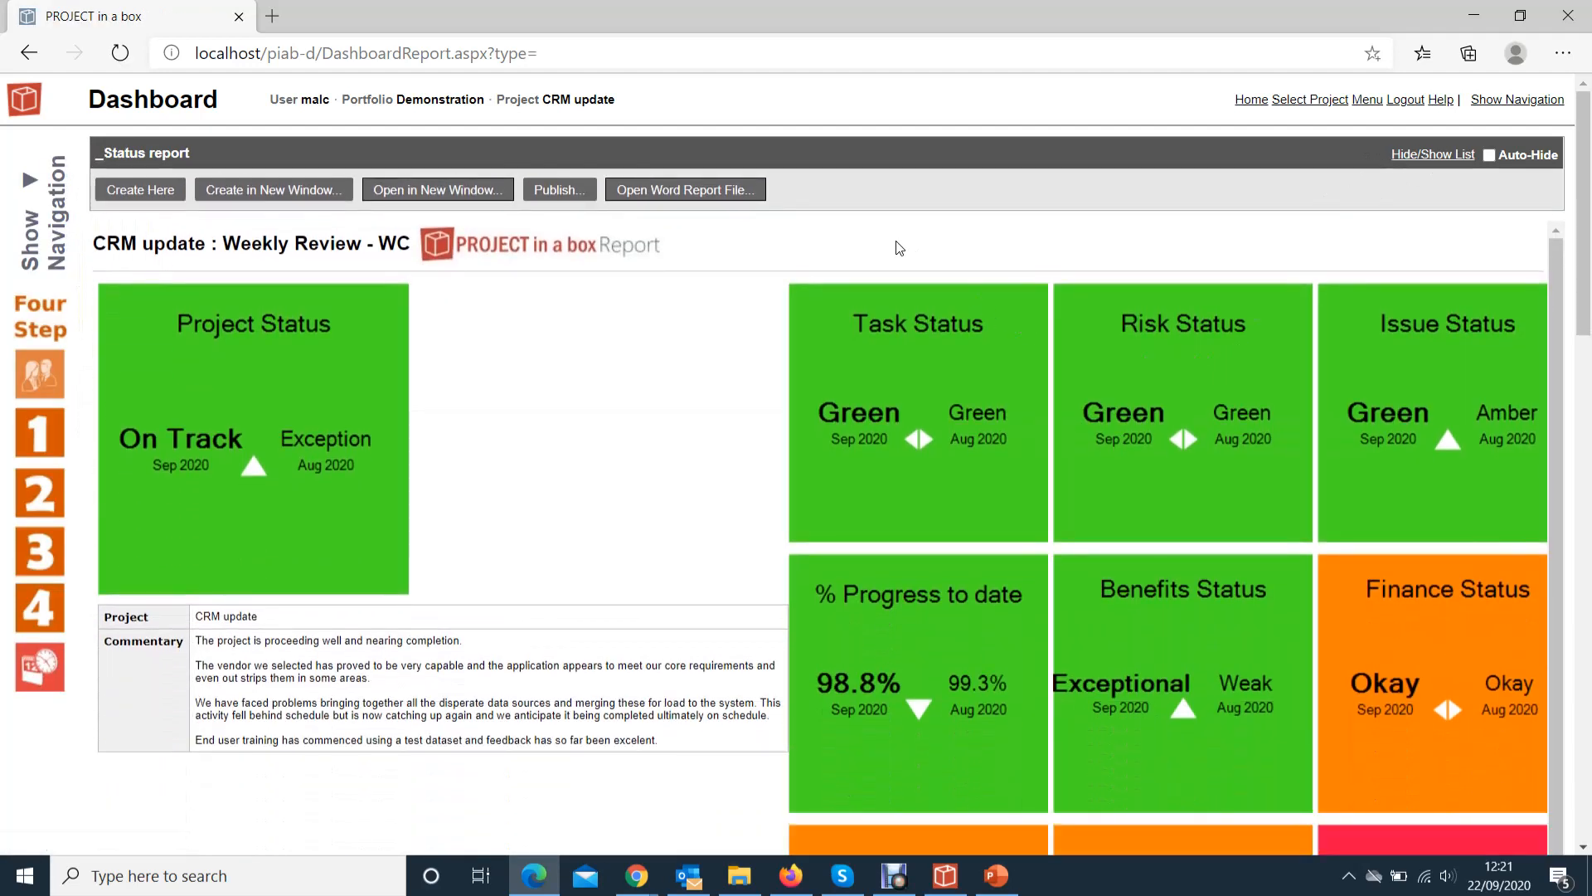
click(706, 196)
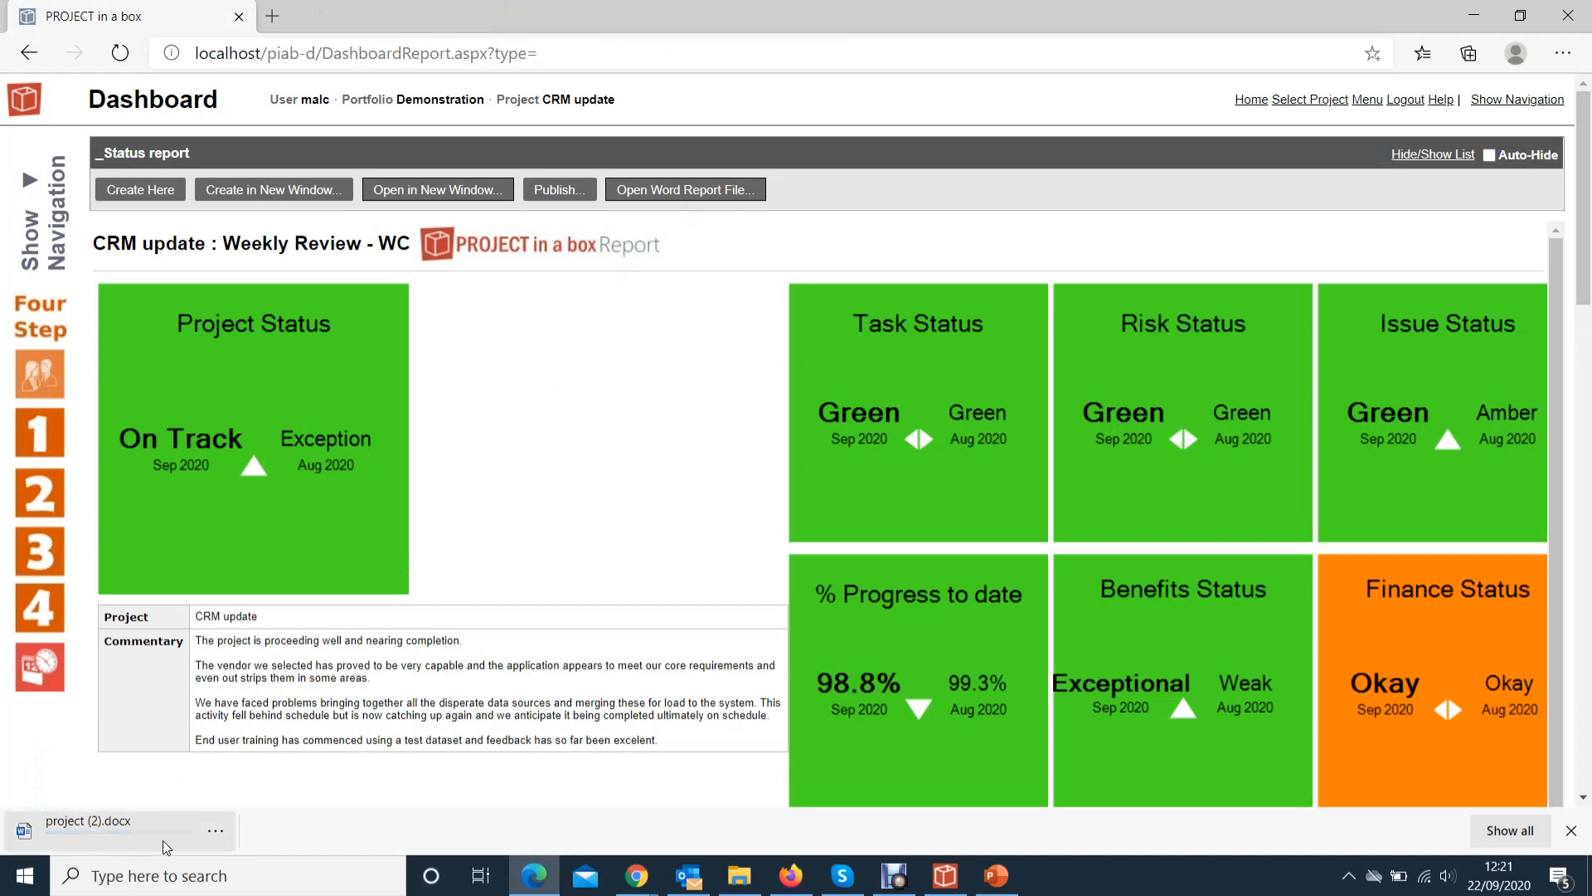
click(75, 839)
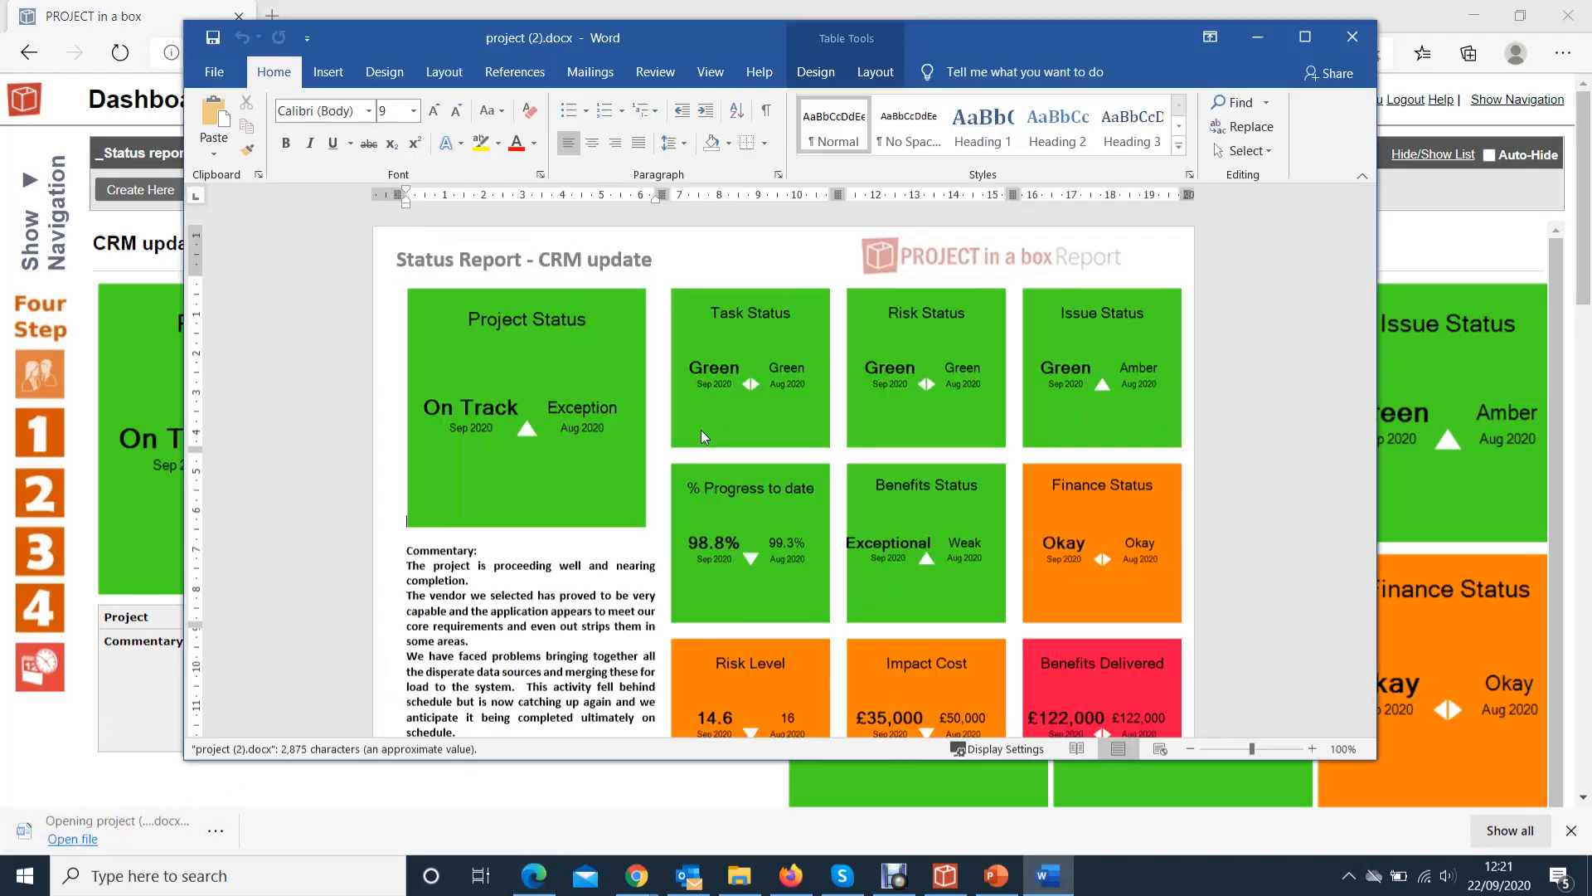
scroll(712, 411, down, 10)
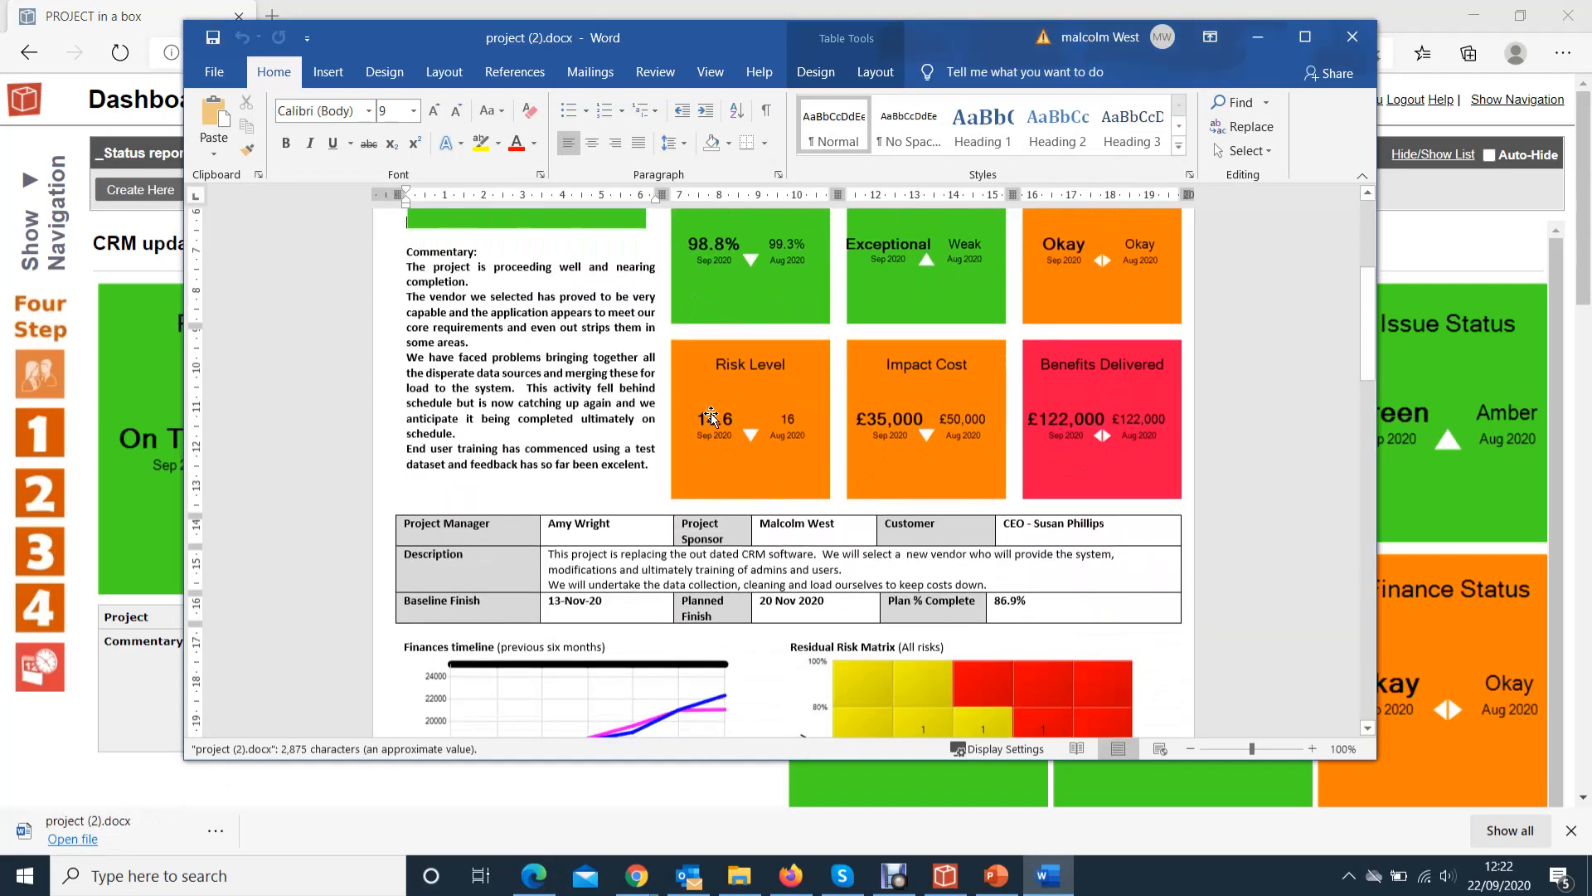
scroll(710, 421, up, 10)
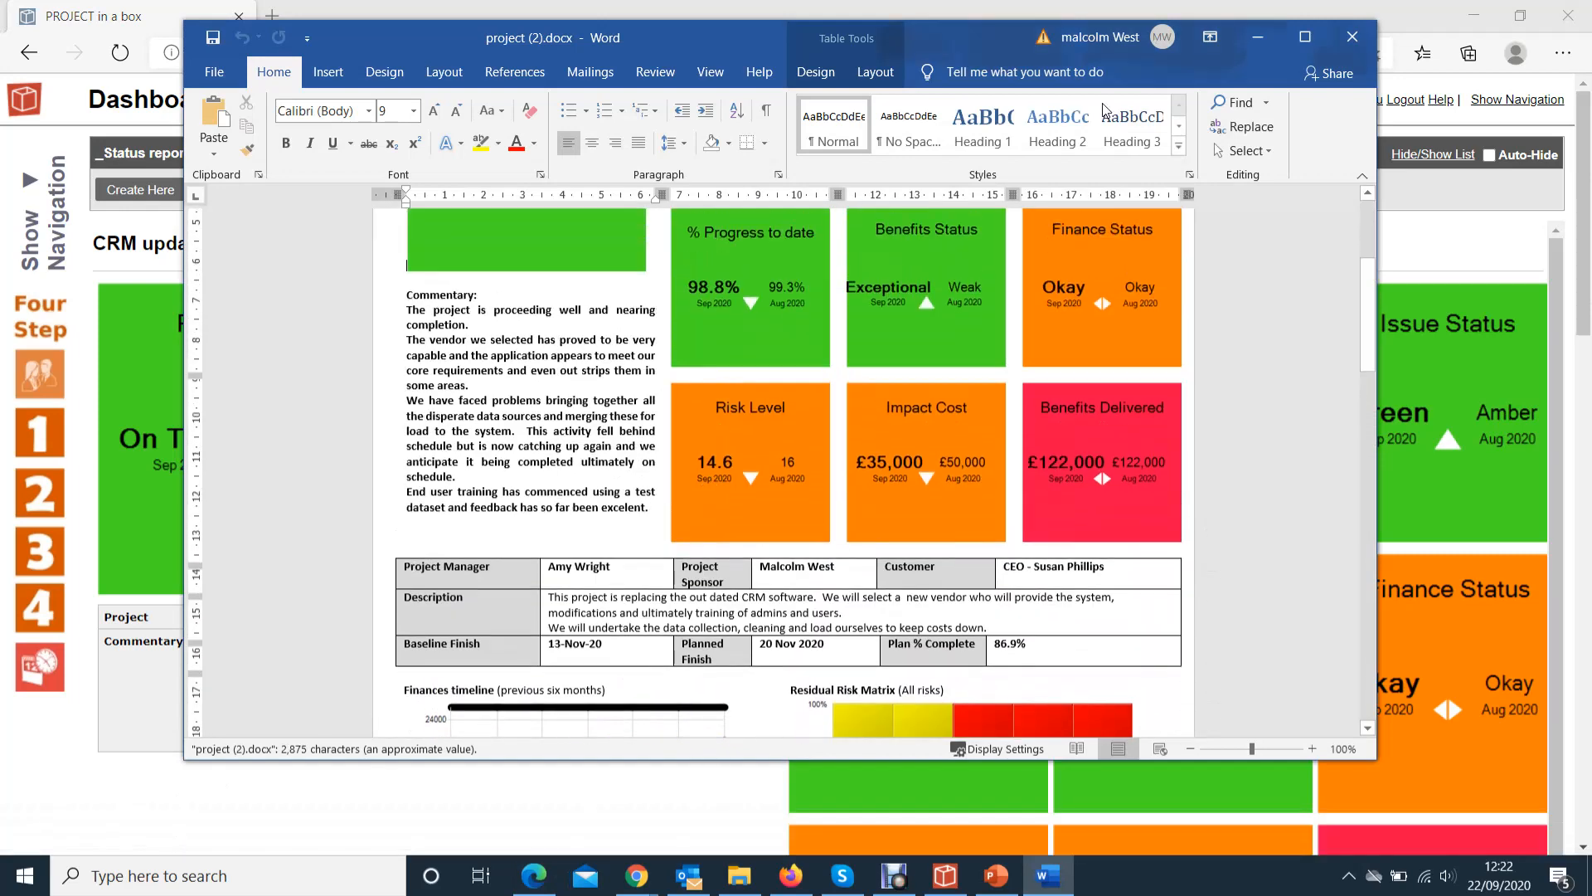
click(1352, 37)
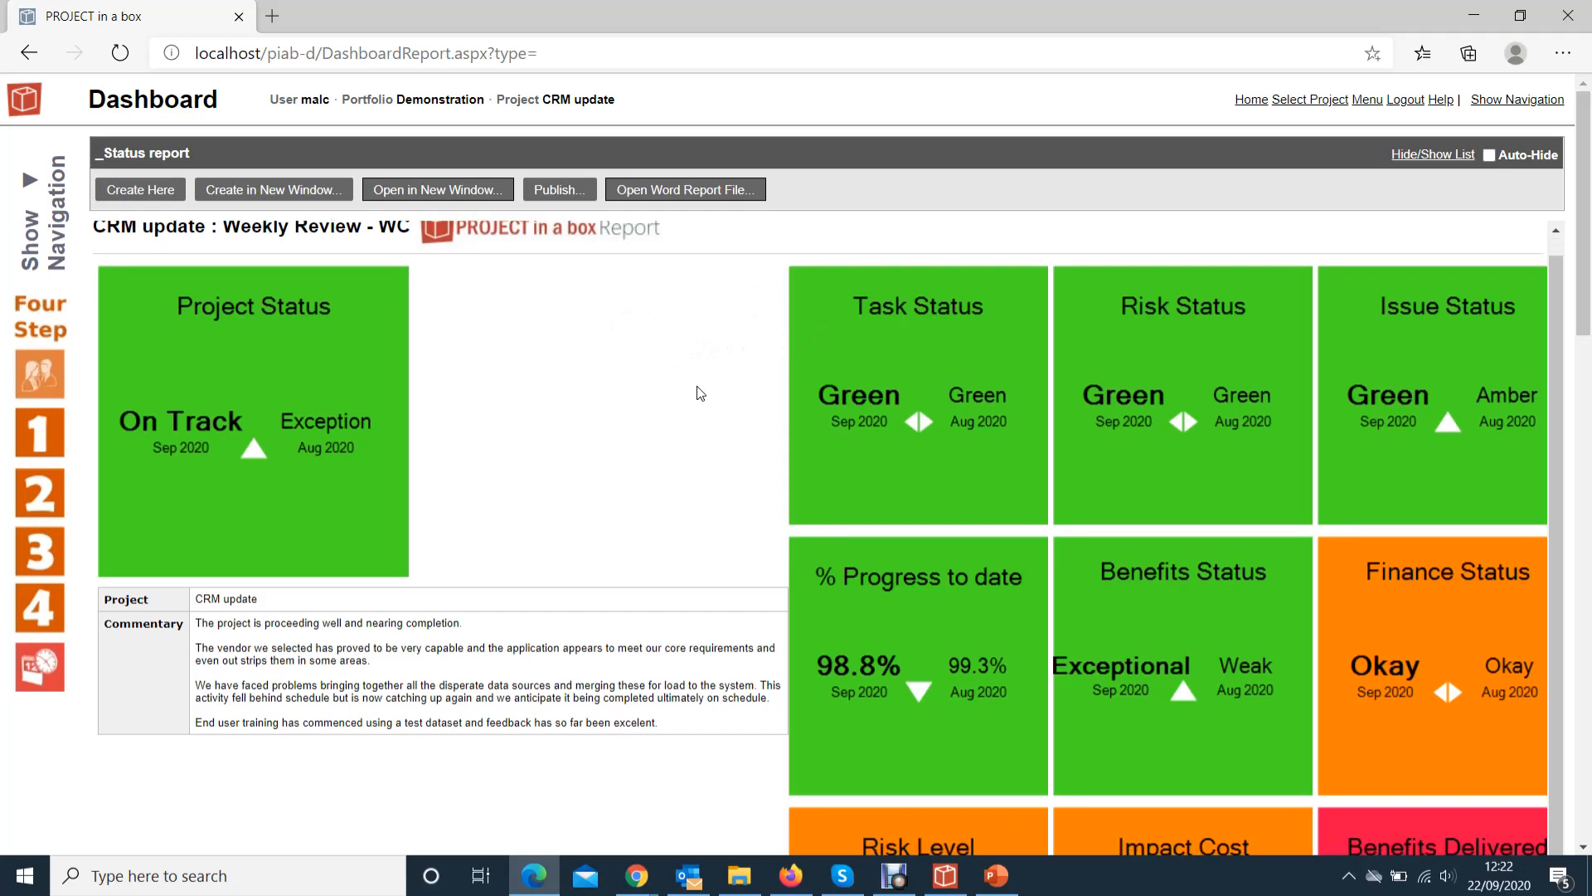
scroll(699, 393, down, 5)
scroll(699, 393, down, 3)
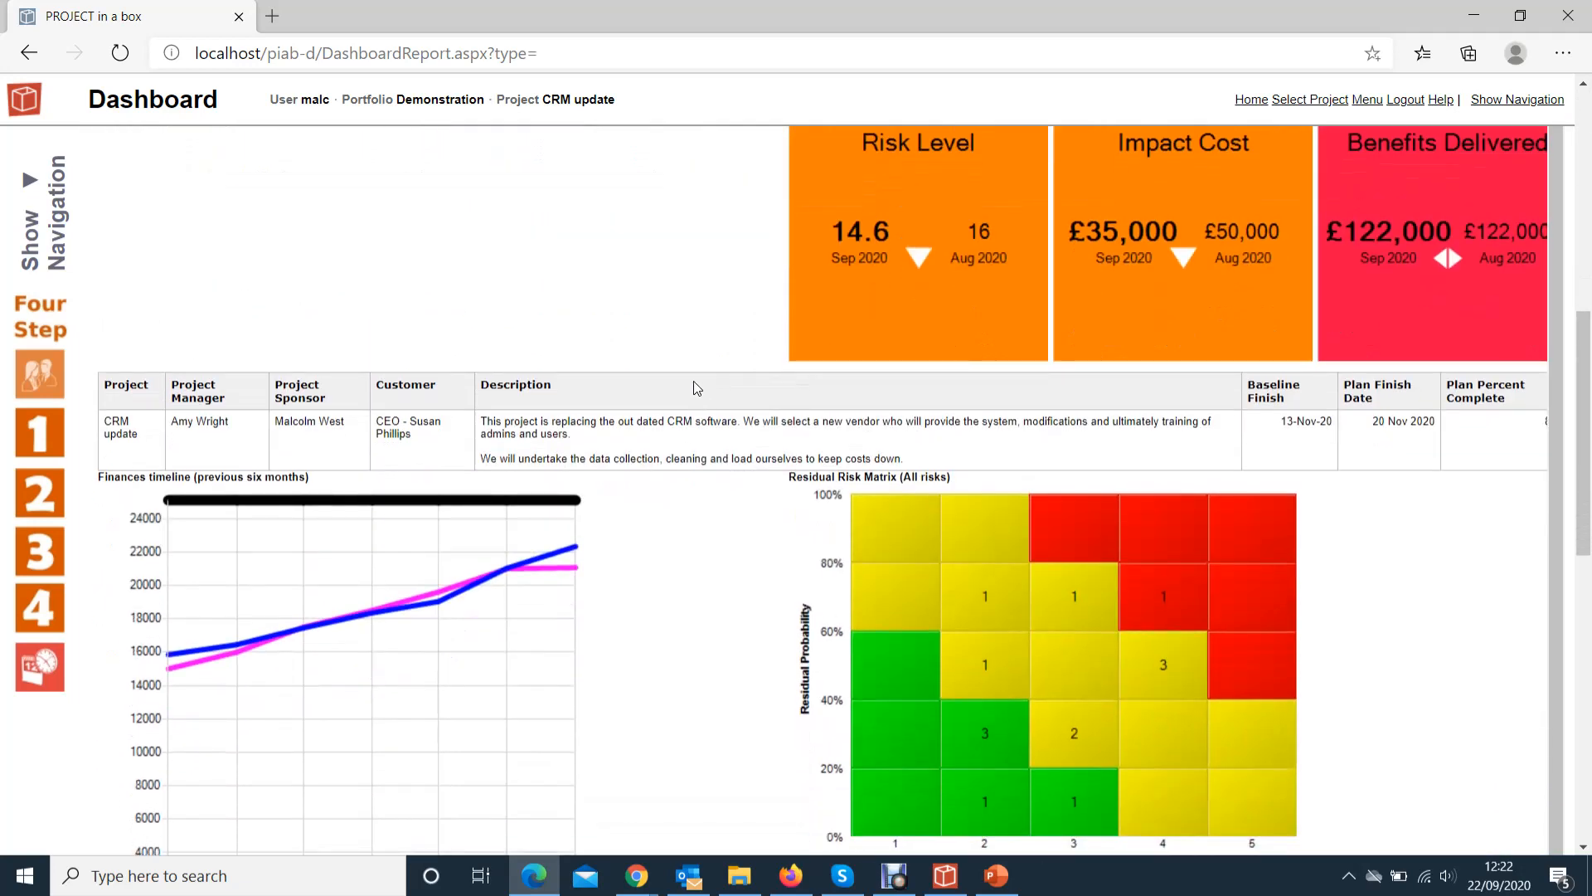
scroll(695, 388, down, 10)
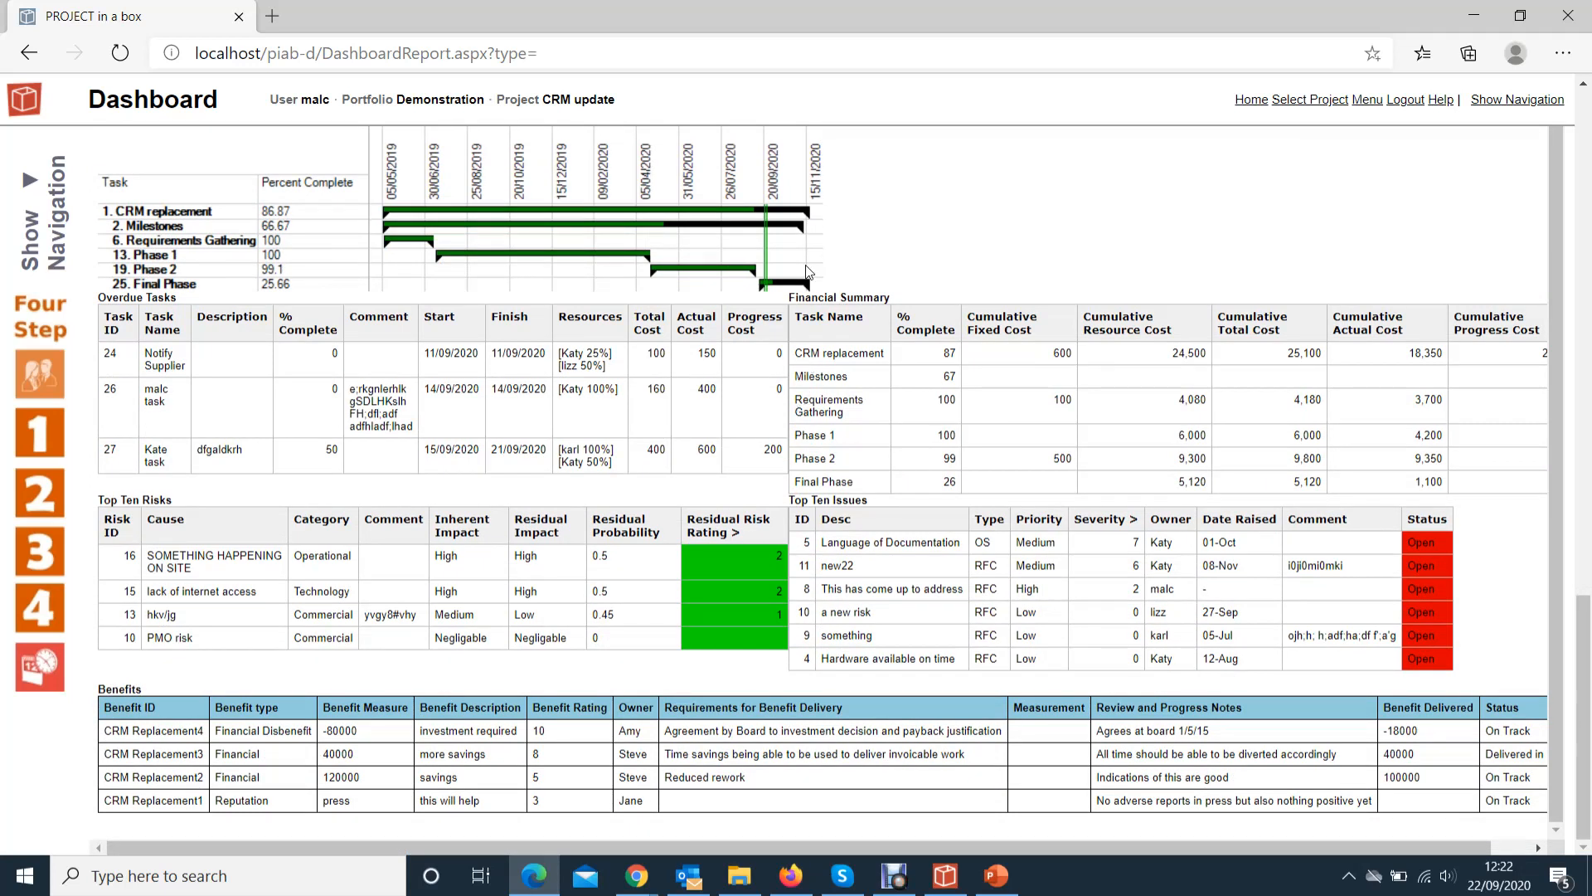
scroll(894, 361, up, 1)
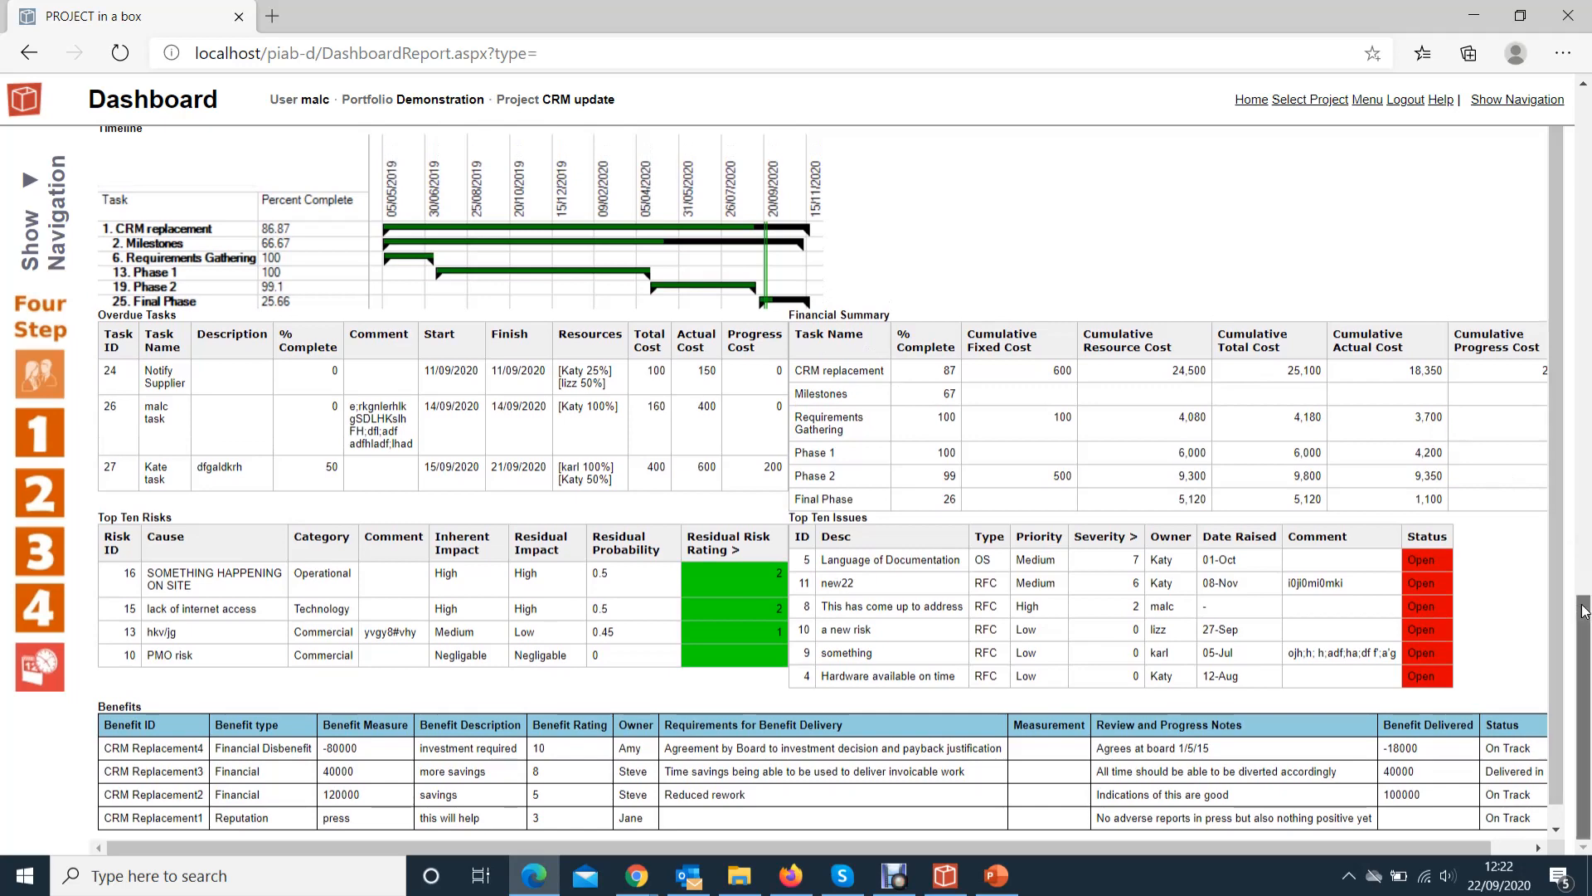
drag(1584, 611, 1584, 104)
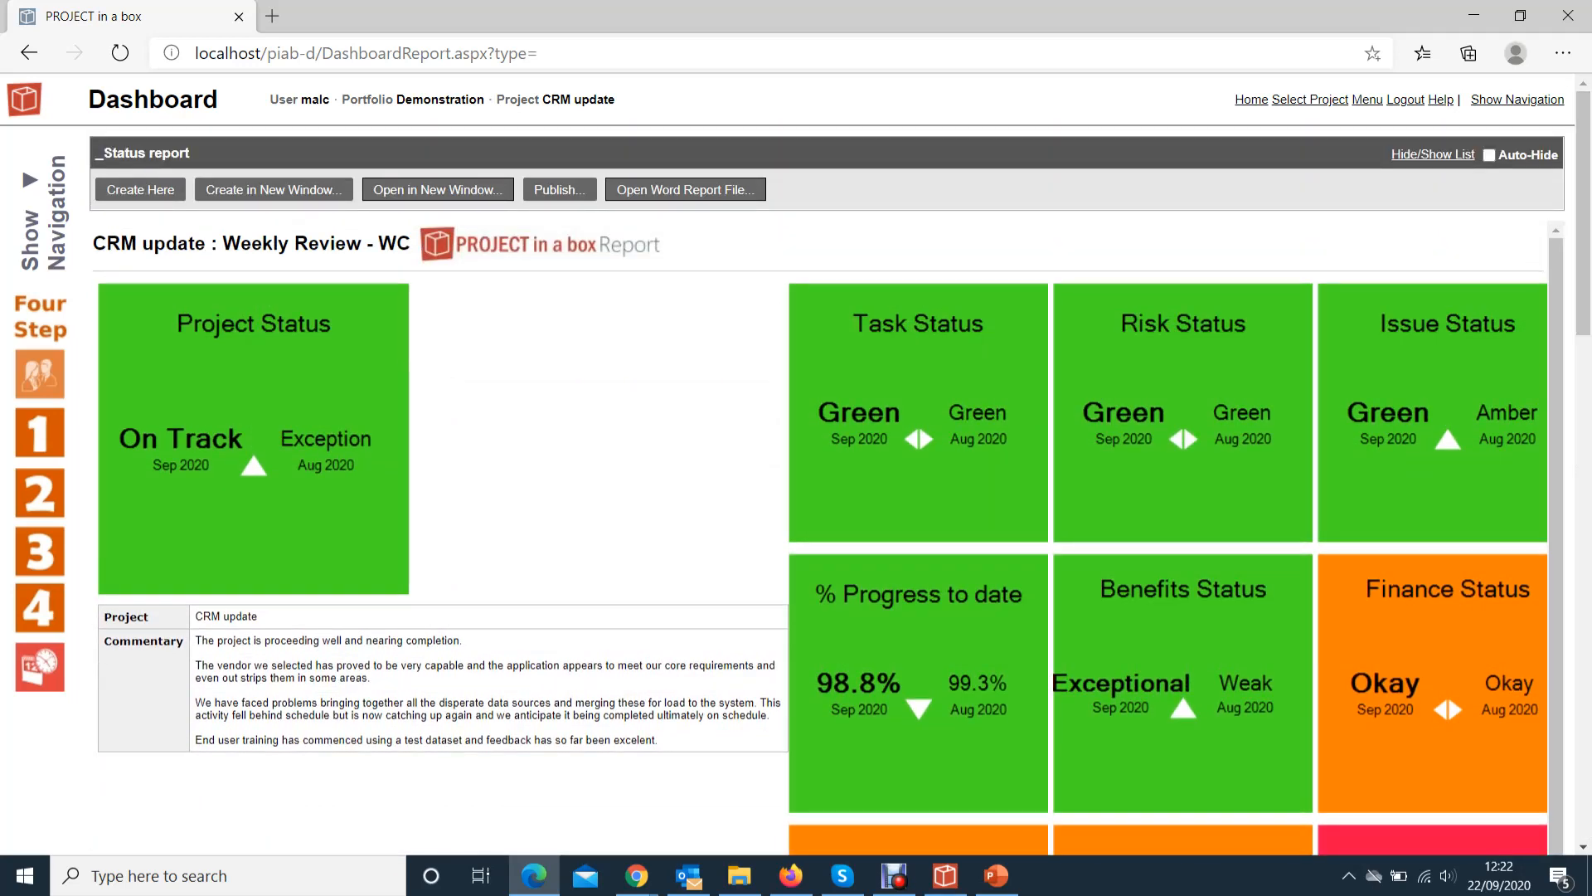